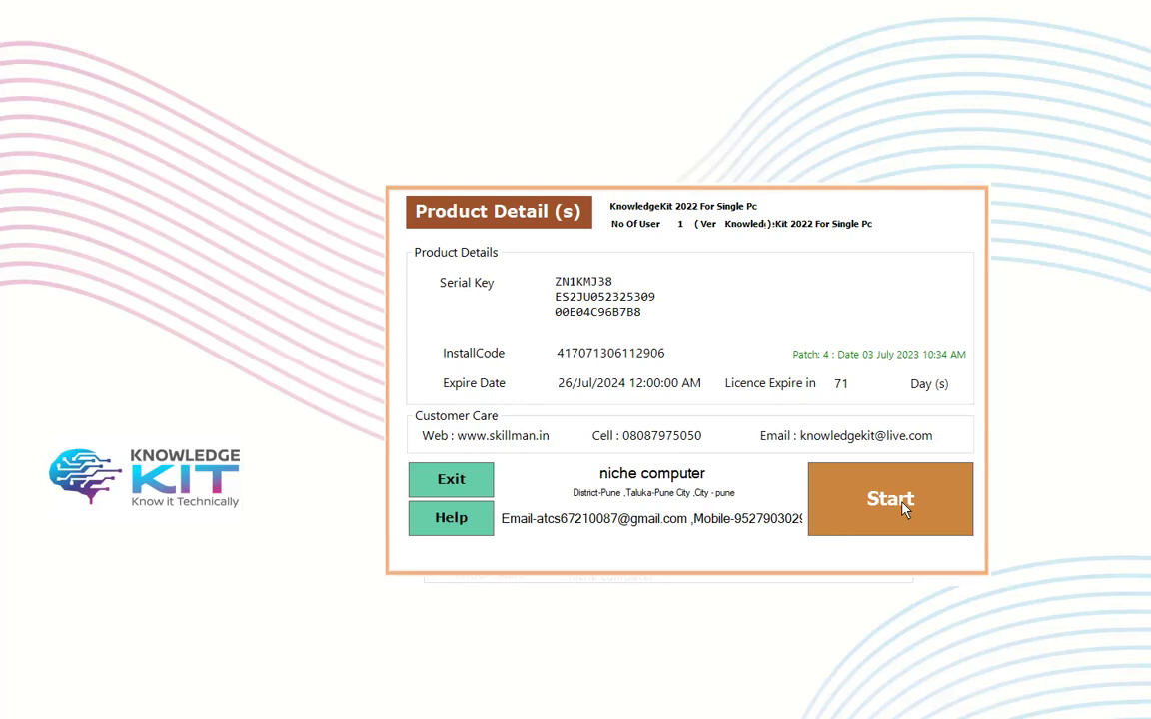
# Step: Launch KnowledgeKit in English and open the MSCIT 2023 practical questions
pyautogui.click(899, 509)
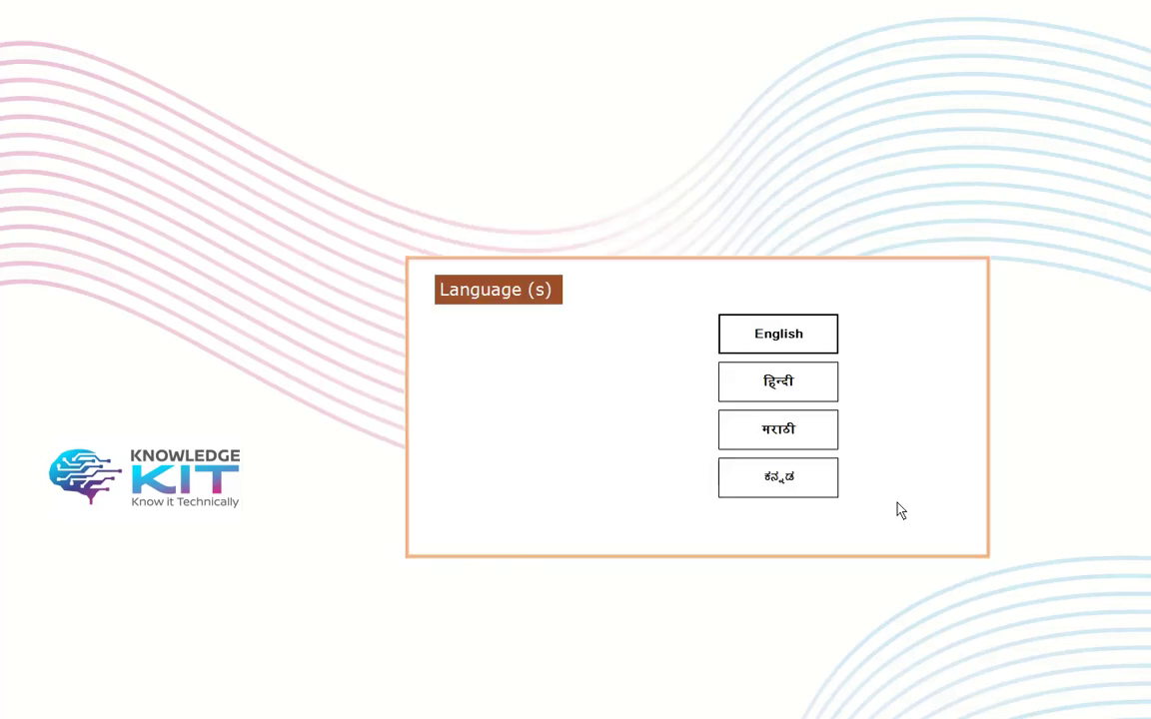
pyautogui.click(774, 343)
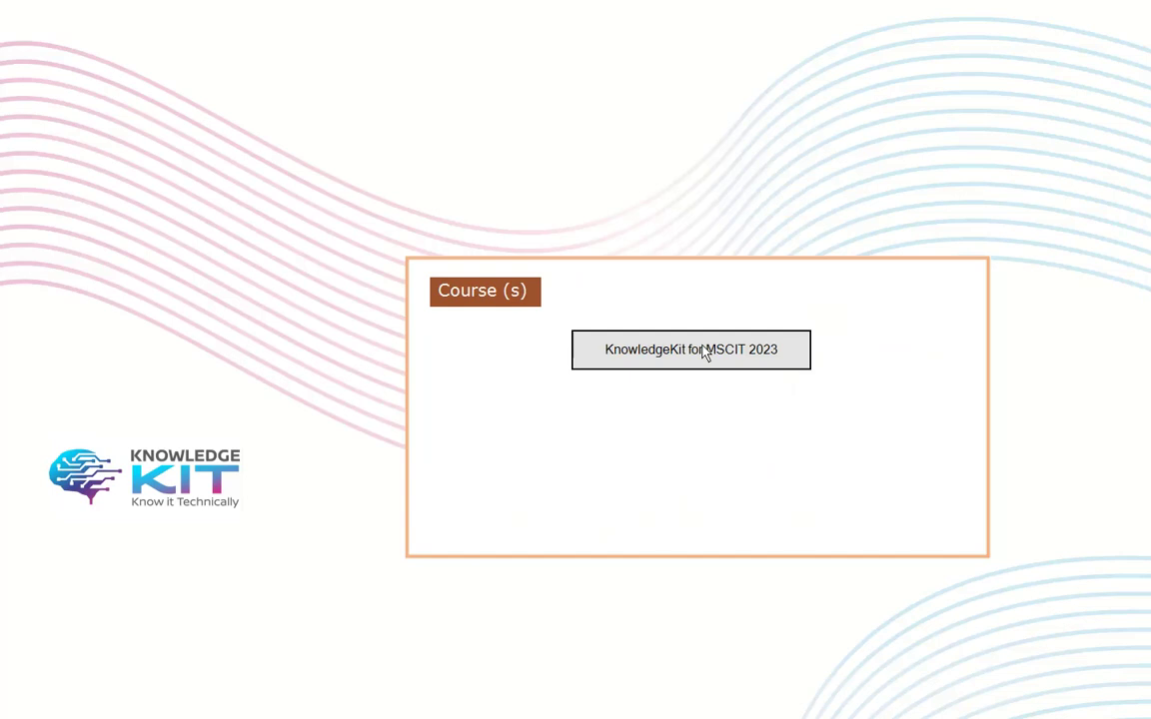
pyautogui.click(706, 351)
pyautogui.click(837, 338)
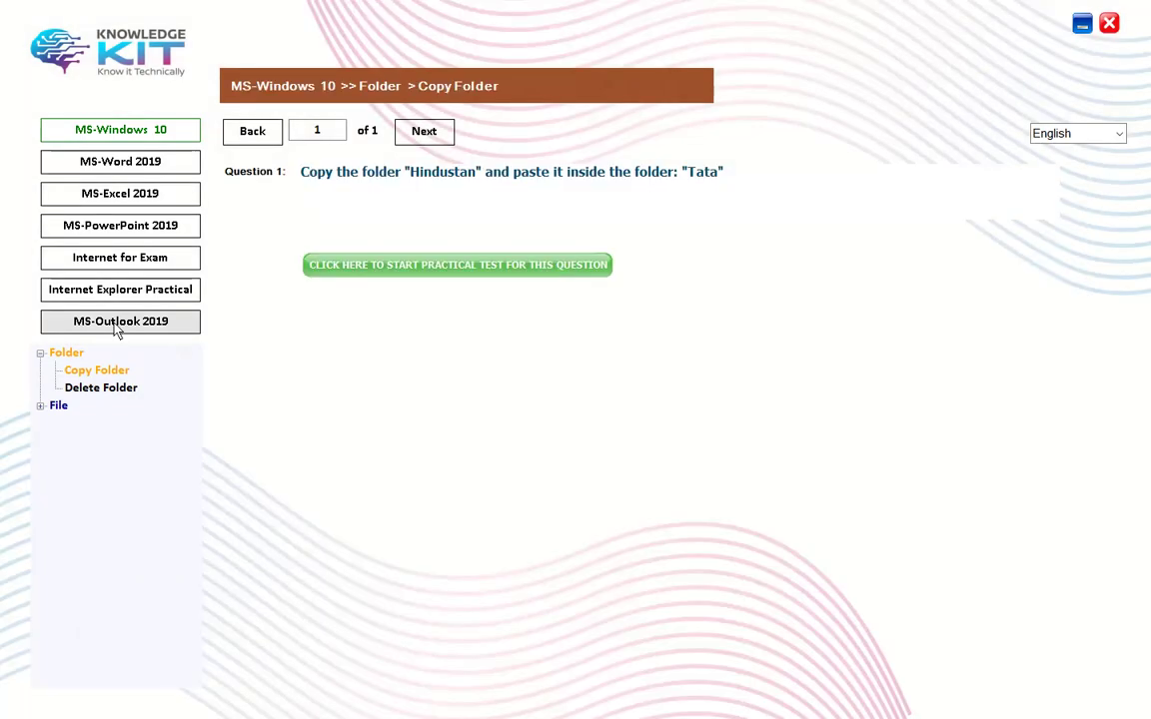
# Step: Select MS-Outlook 2019 and start the practical test for question 1
pyautogui.click(114, 325)
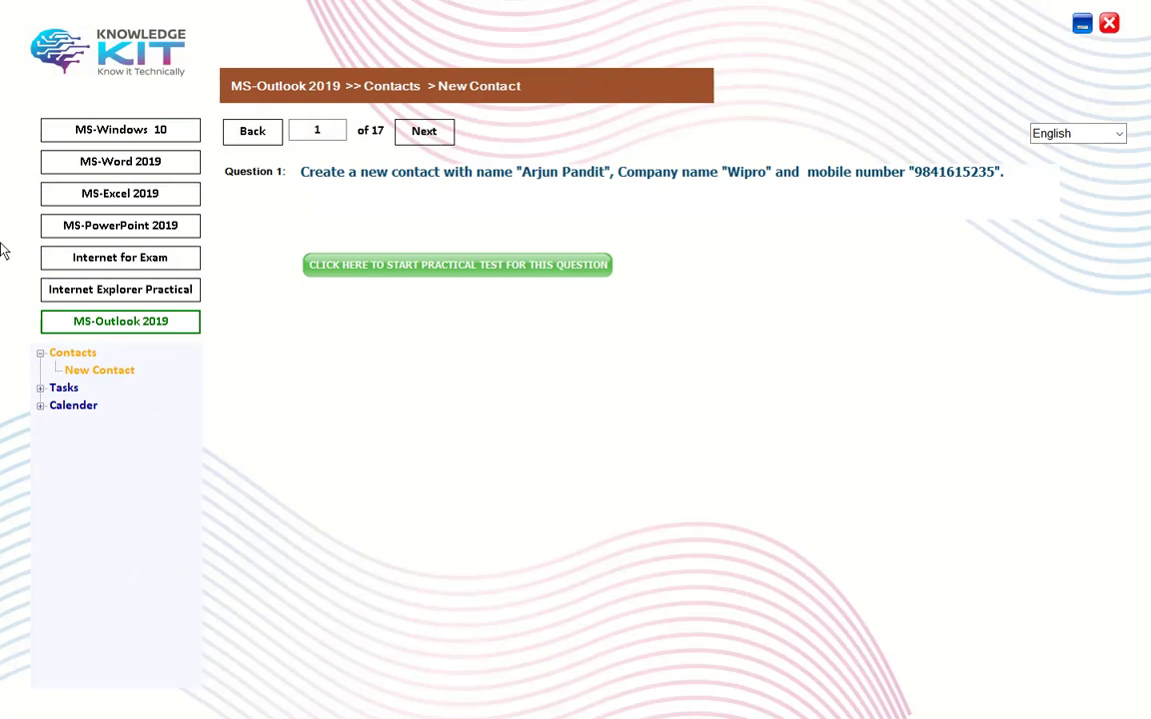
pyautogui.click(423, 271)
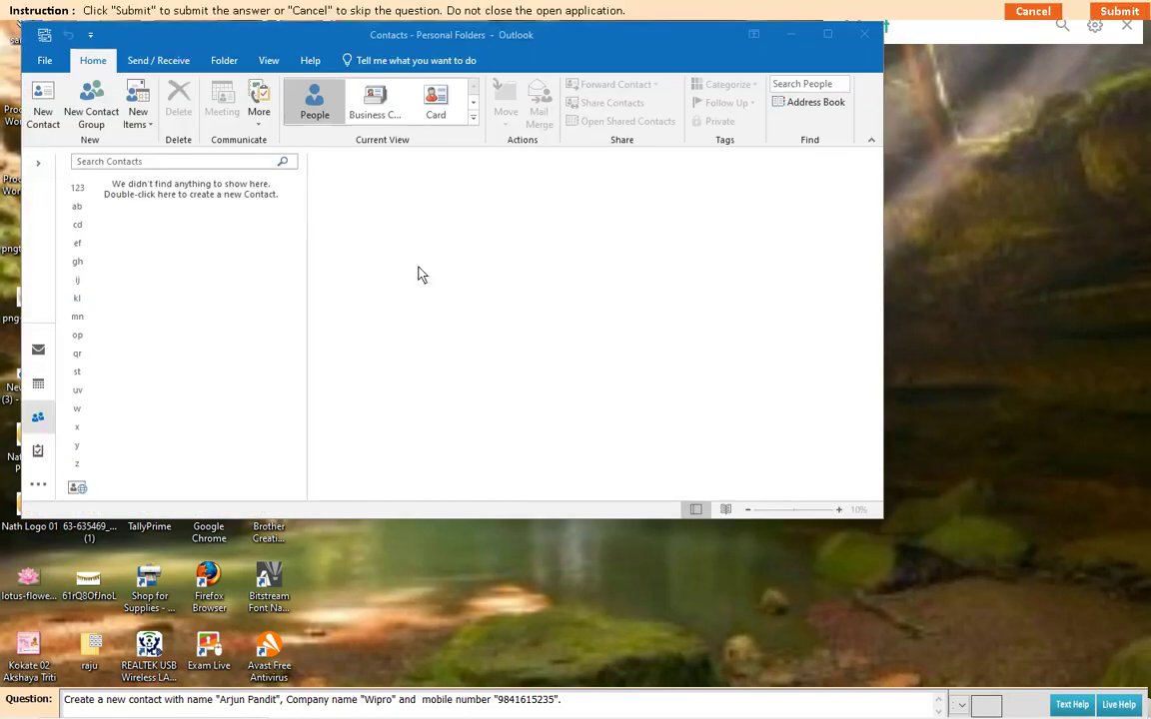
# Step: Maximize Outlook and fill a new contact with the full name, company Wipro and a mobile number
pyautogui.click(827, 35)
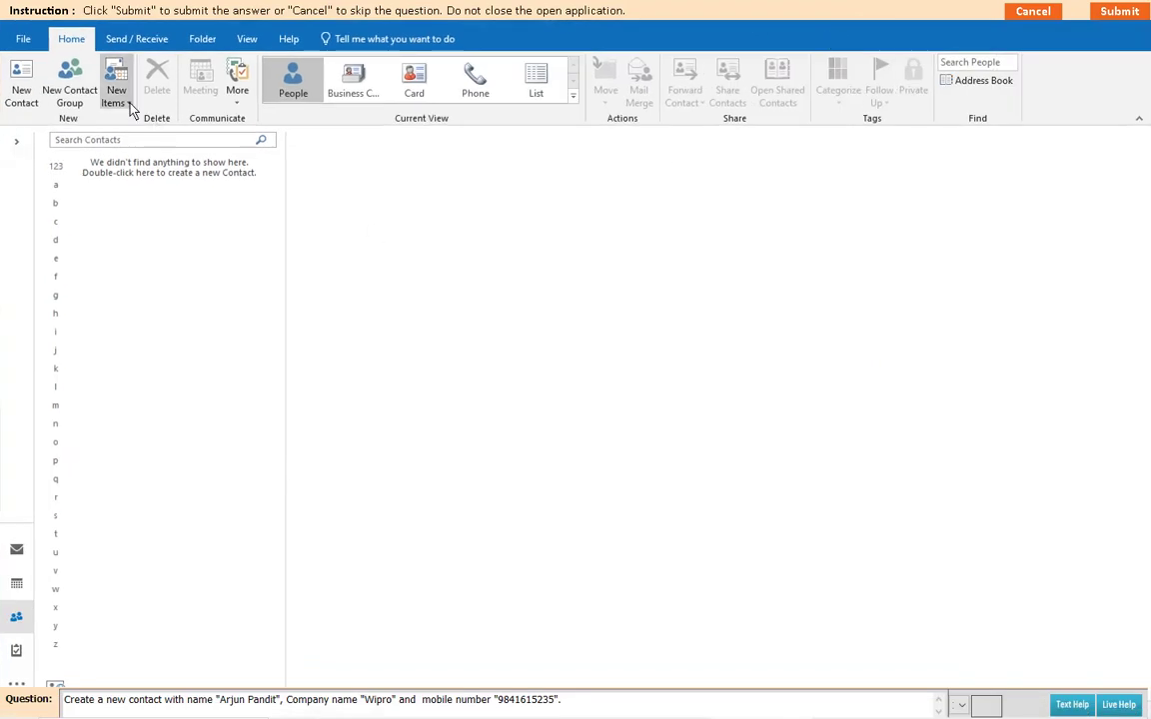
pyautogui.click(130, 106)
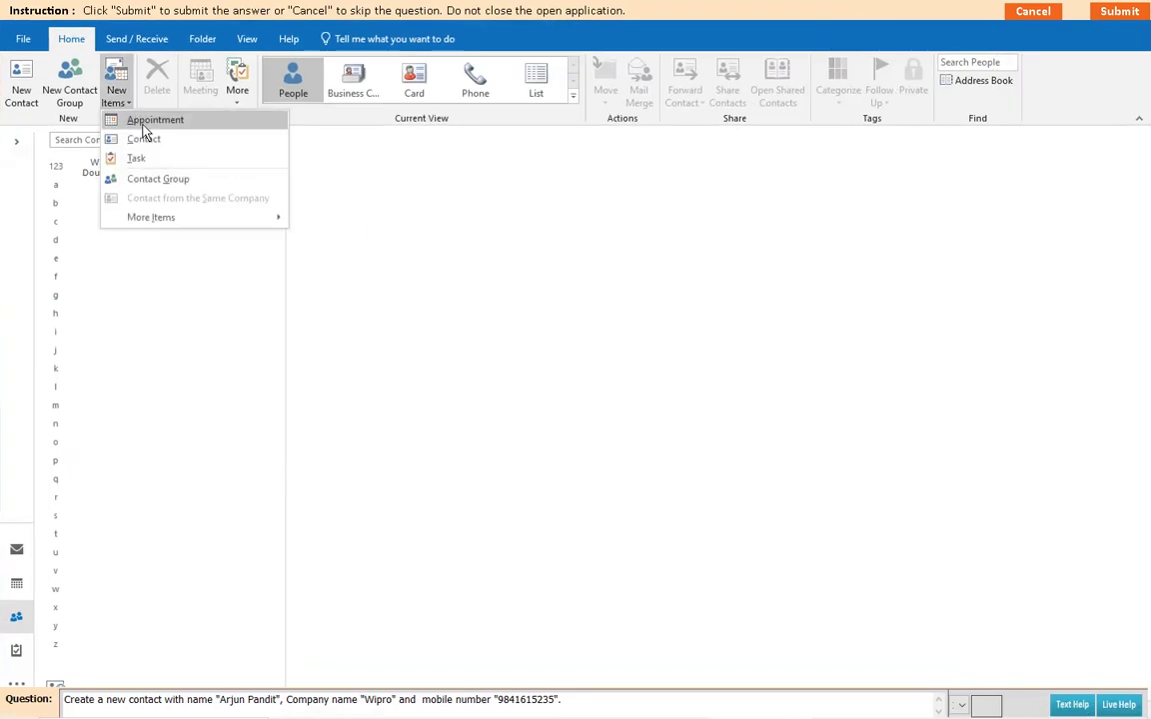
pyautogui.click(145, 140)
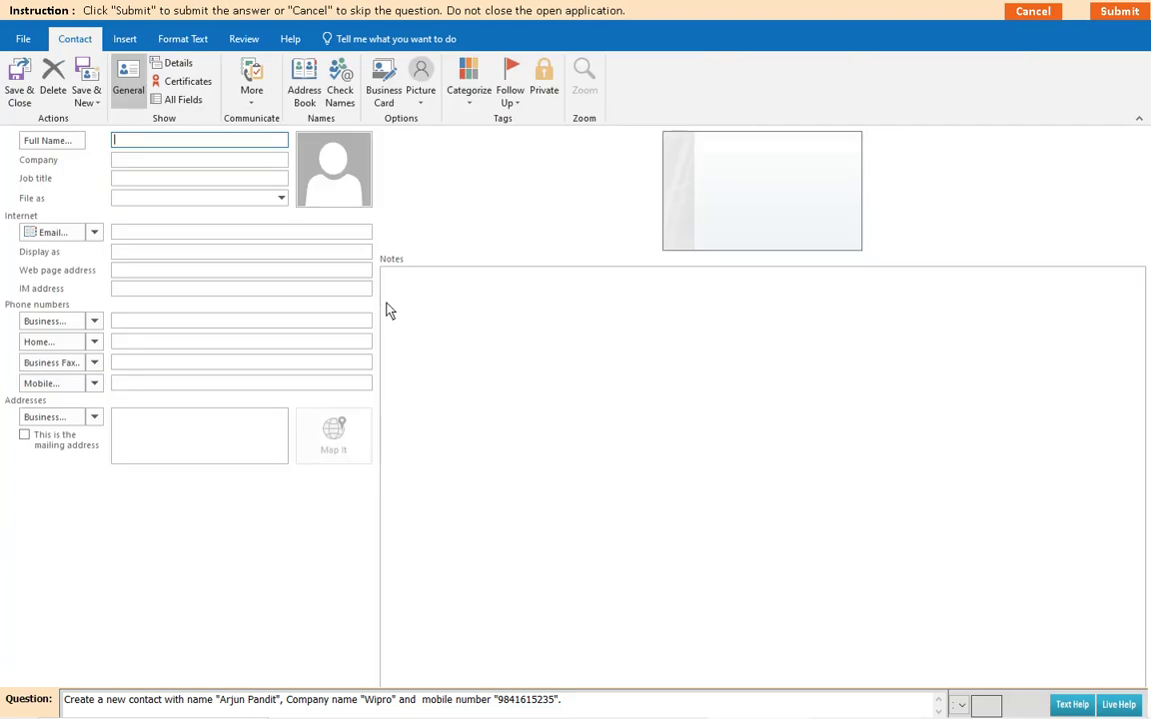
pyautogui.click(143, 167)
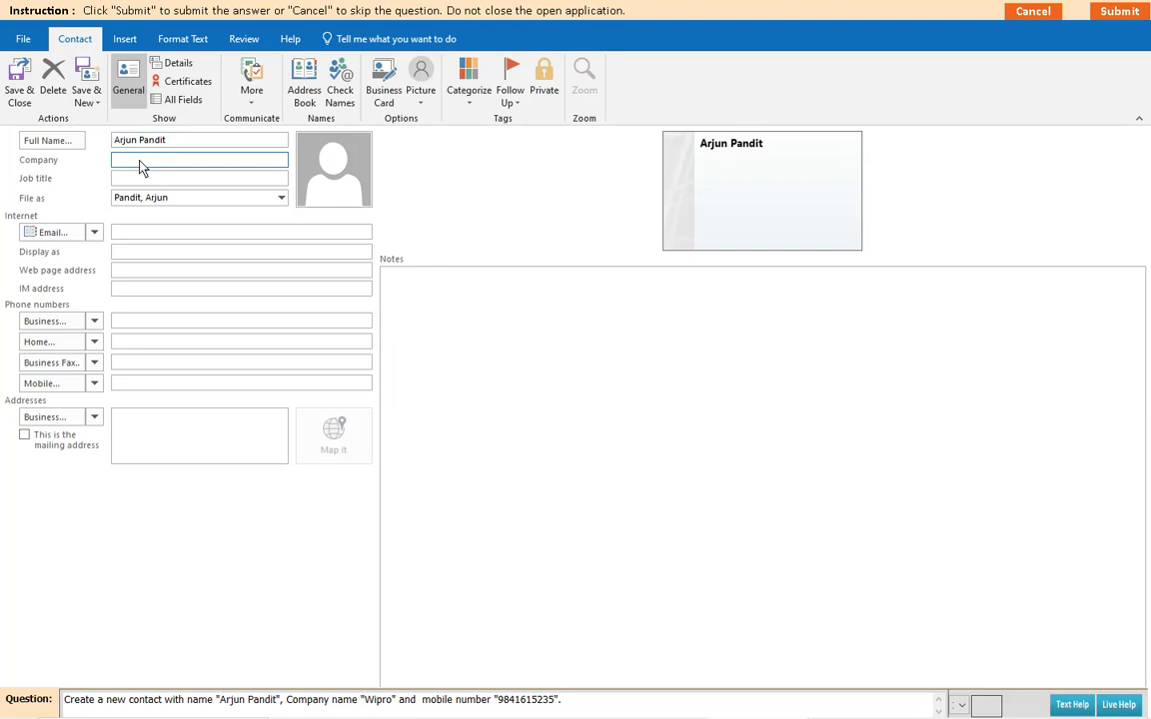
pyautogui.write('Wipro')
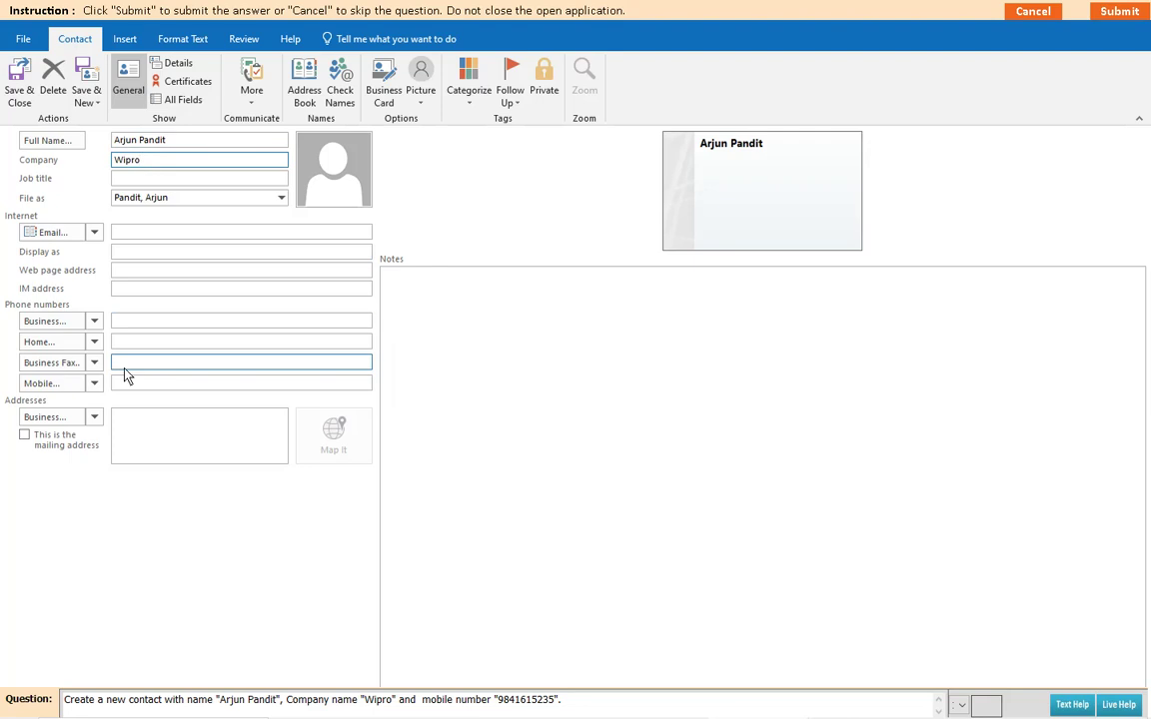
pyautogui.click(119, 385)
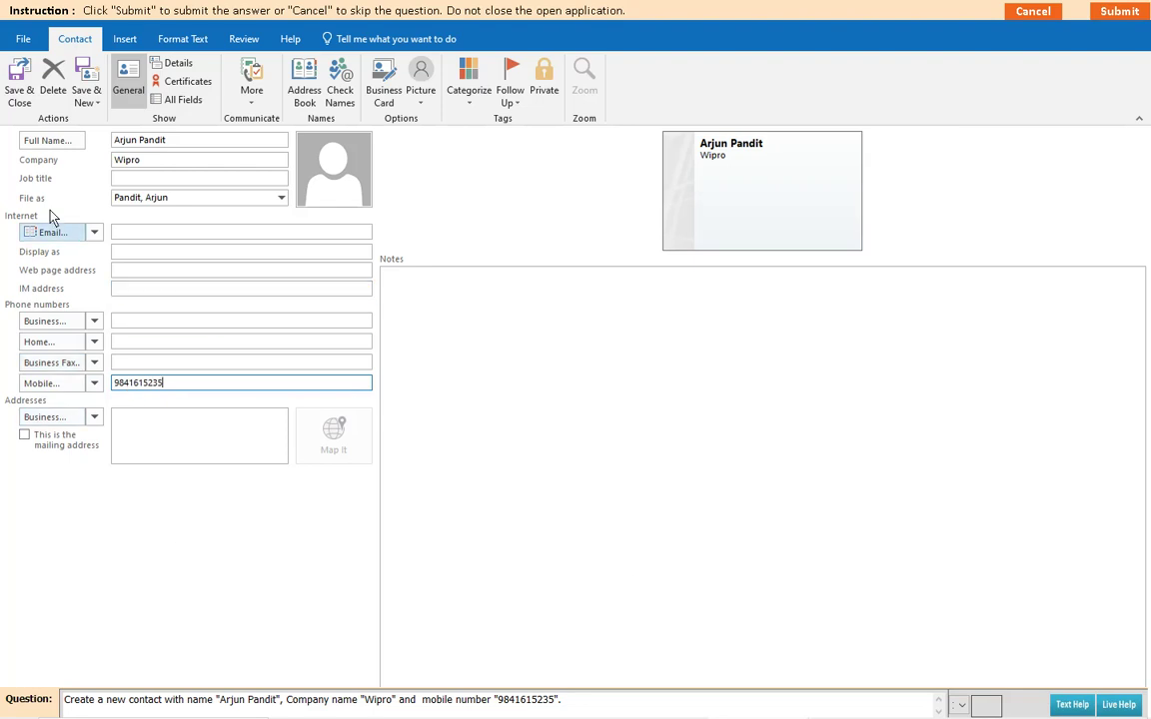
# Step: Save the question 1 contact, submit it, and acknowledge the correct-answer message
pyautogui.click(17, 92)
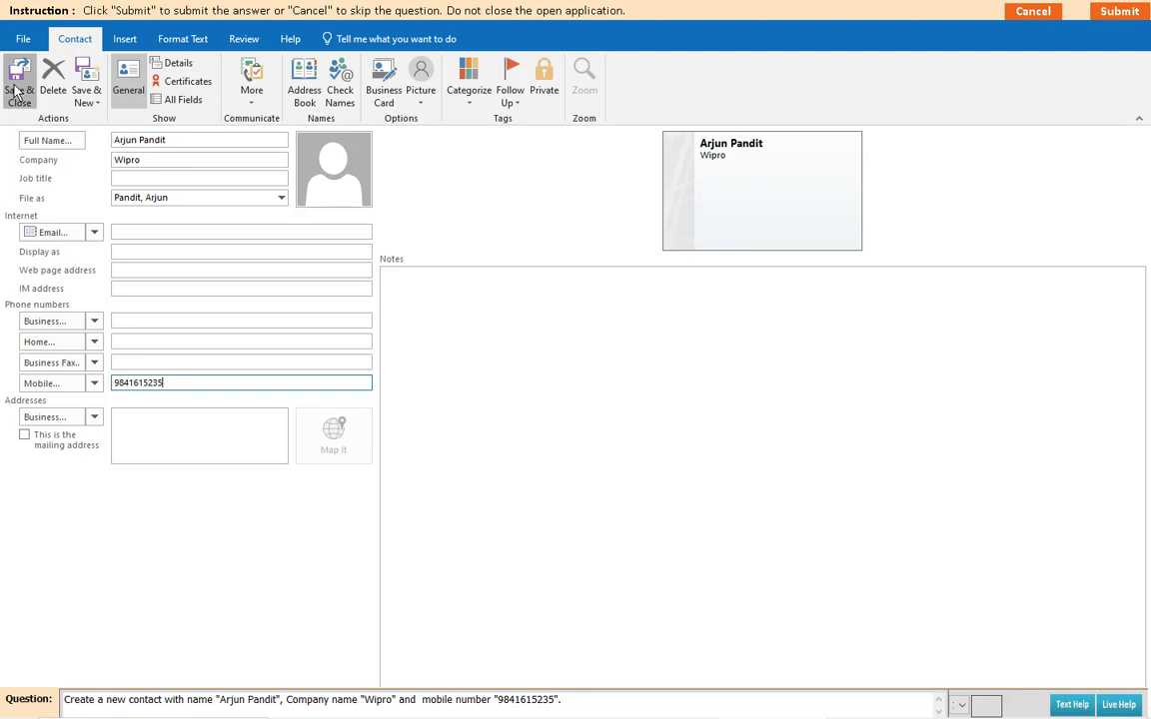
pyautogui.click(1121, 15)
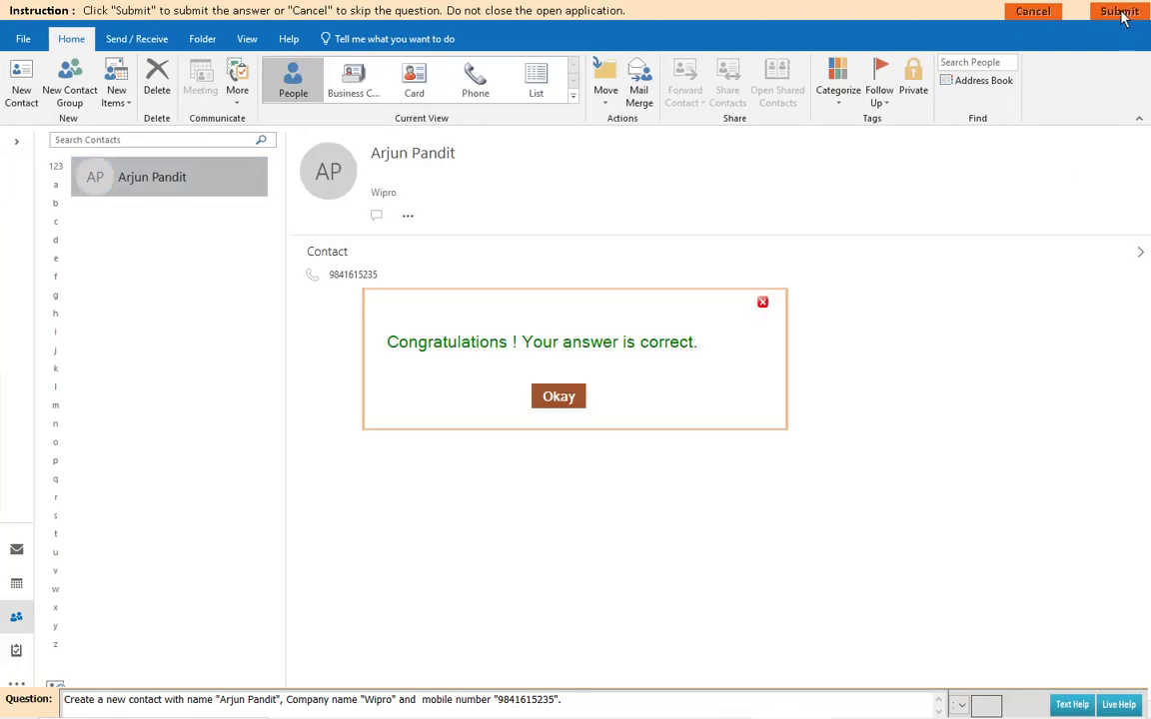
pyautogui.click(559, 397)
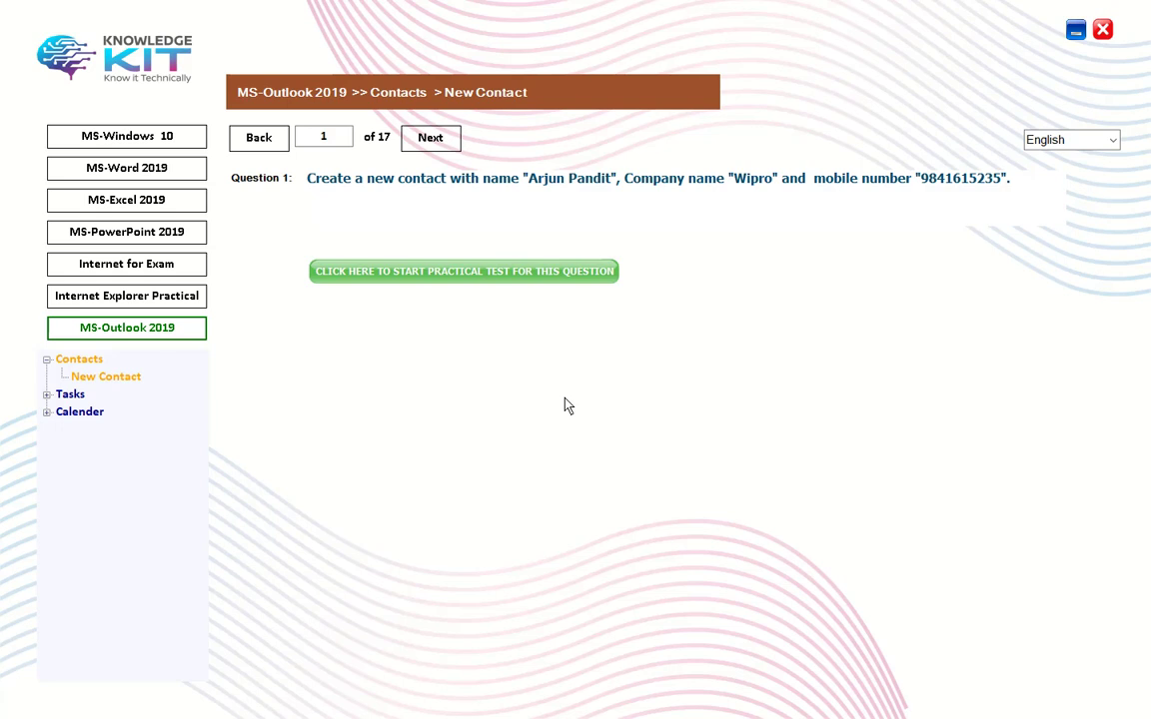
# Step: Go to question 2 and enter a new contact with the full name, company MTNL and job title Resume
pyautogui.click(427, 145)
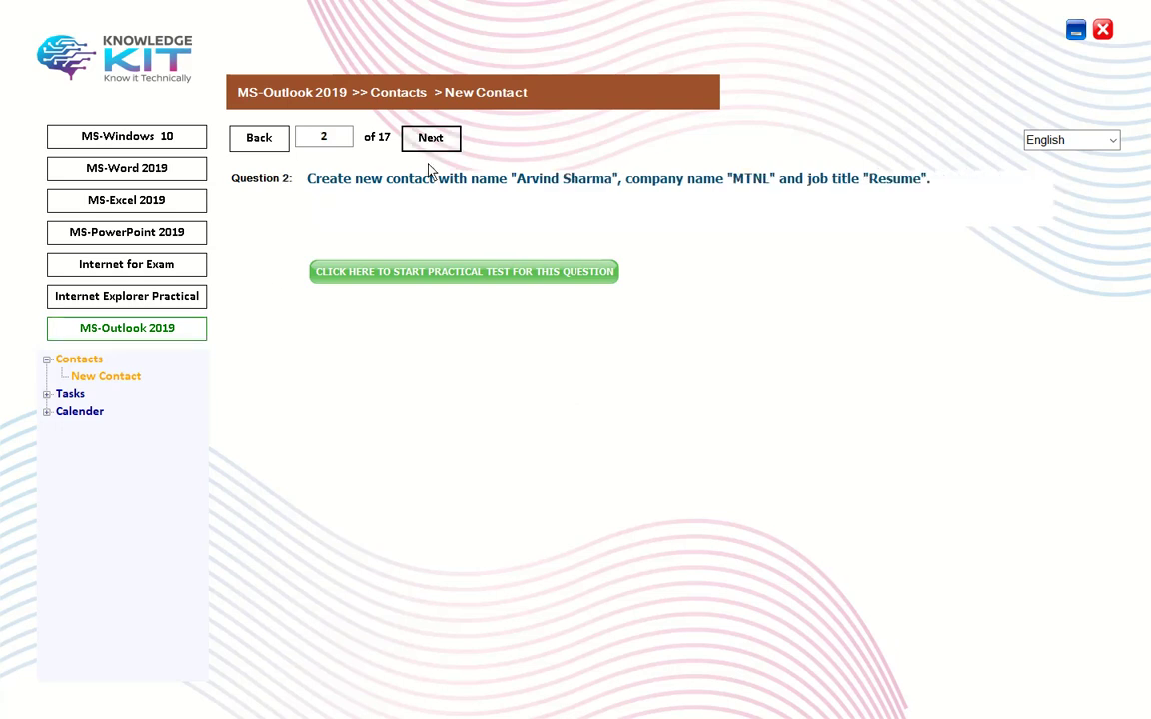
pyautogui.click(440, 271)
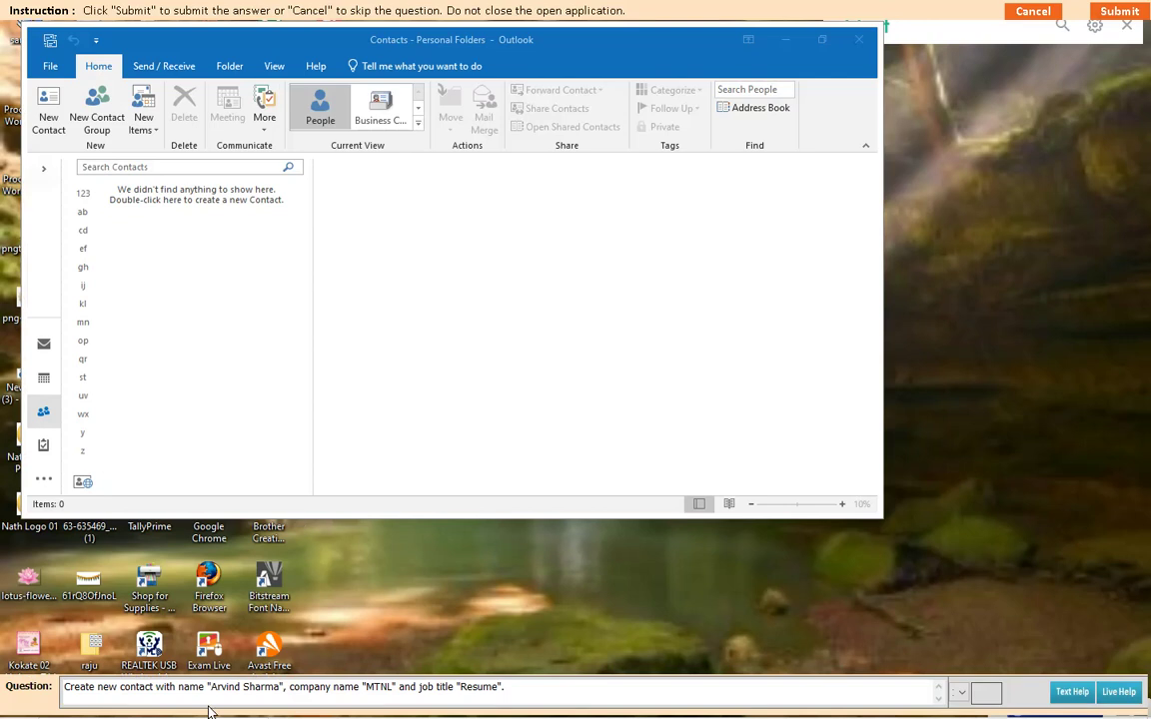
pyautogui.click(146, 124)
pyautogui.click(170, 167)
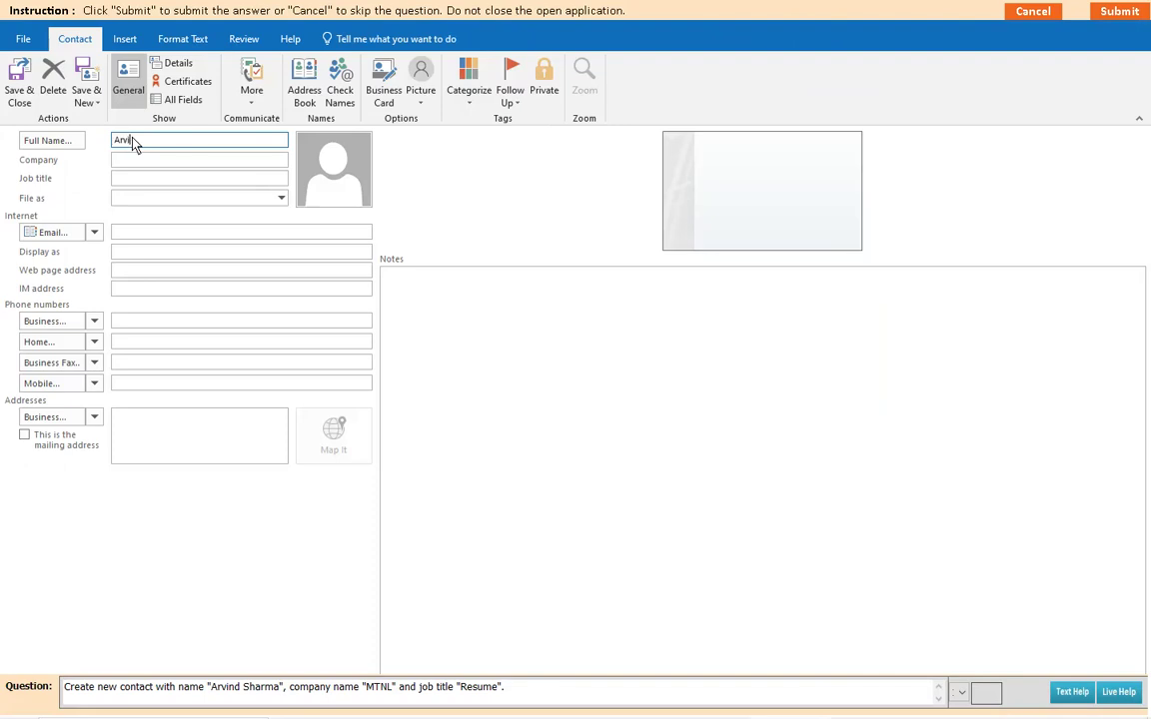
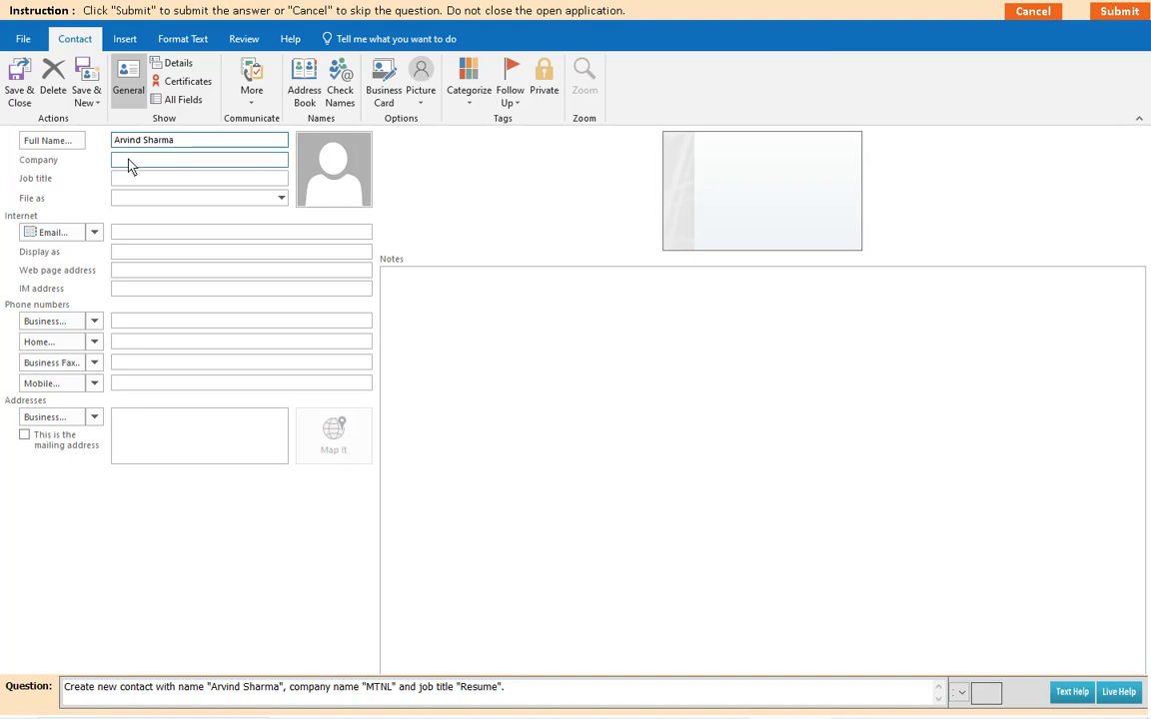
pyautogui.click(128, 165)
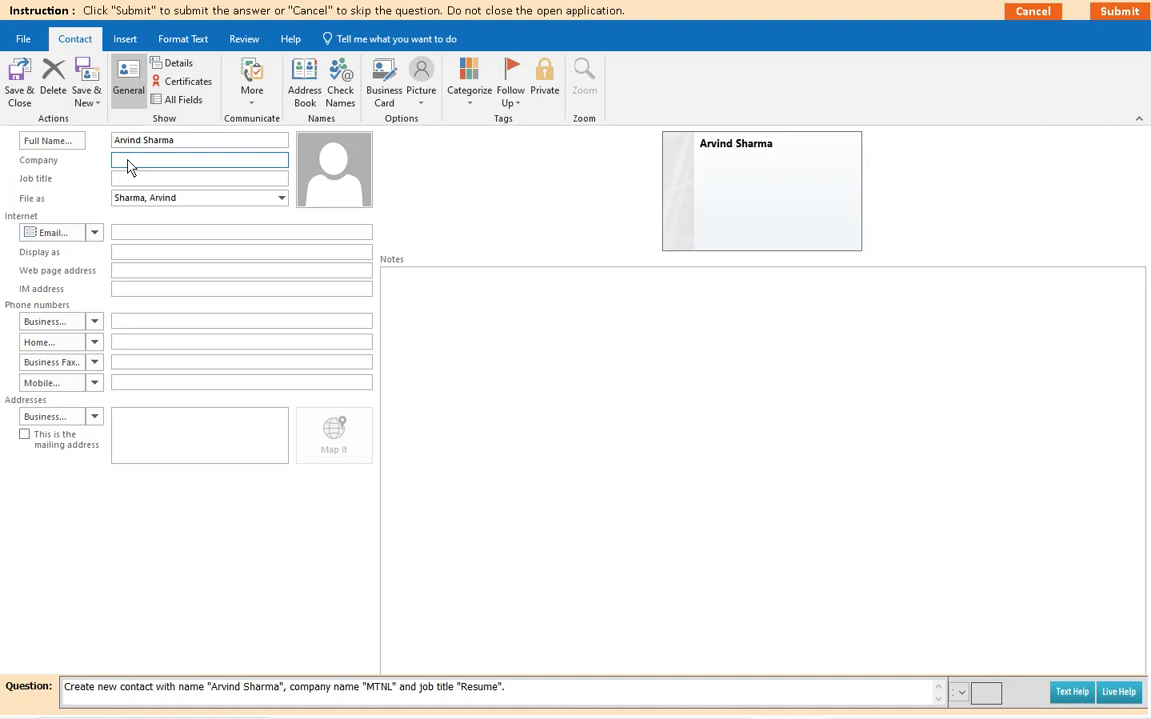
pyautogui.write('MTNL')
pyautogui.click(122, 180)
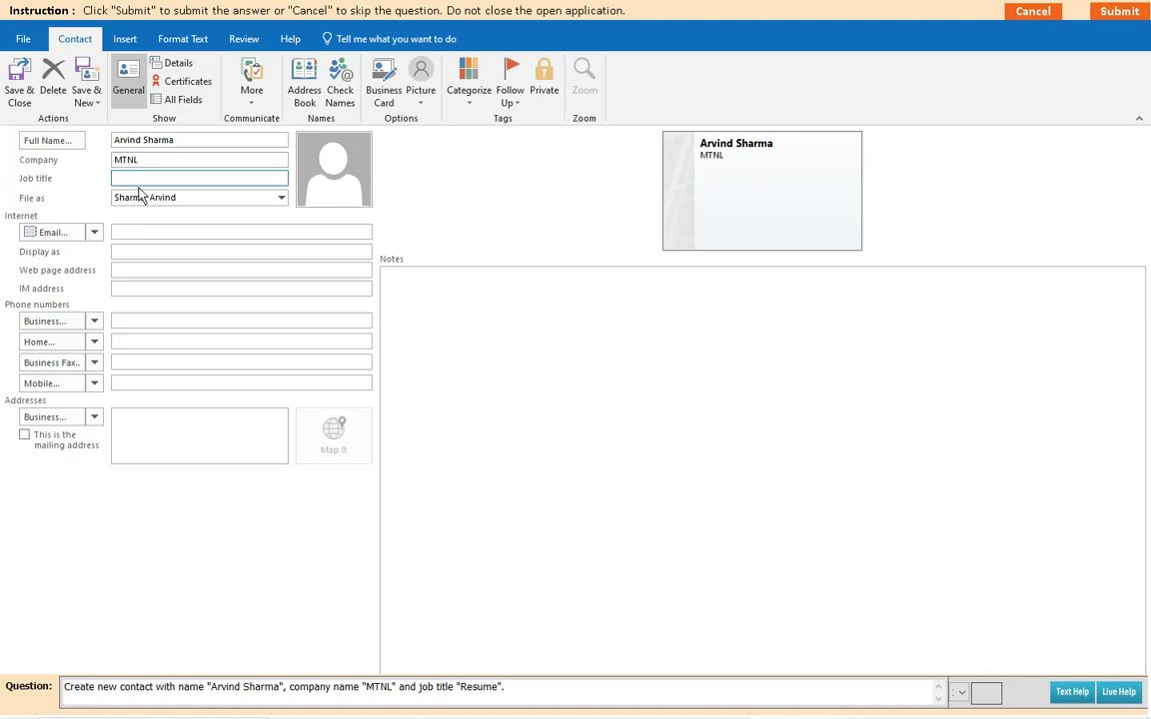
pyautogui.write('Resume')
# Step: Save the question 2 contact, submit it, and acknowledge the correct-answer message
pyautogui.click(20, 90)
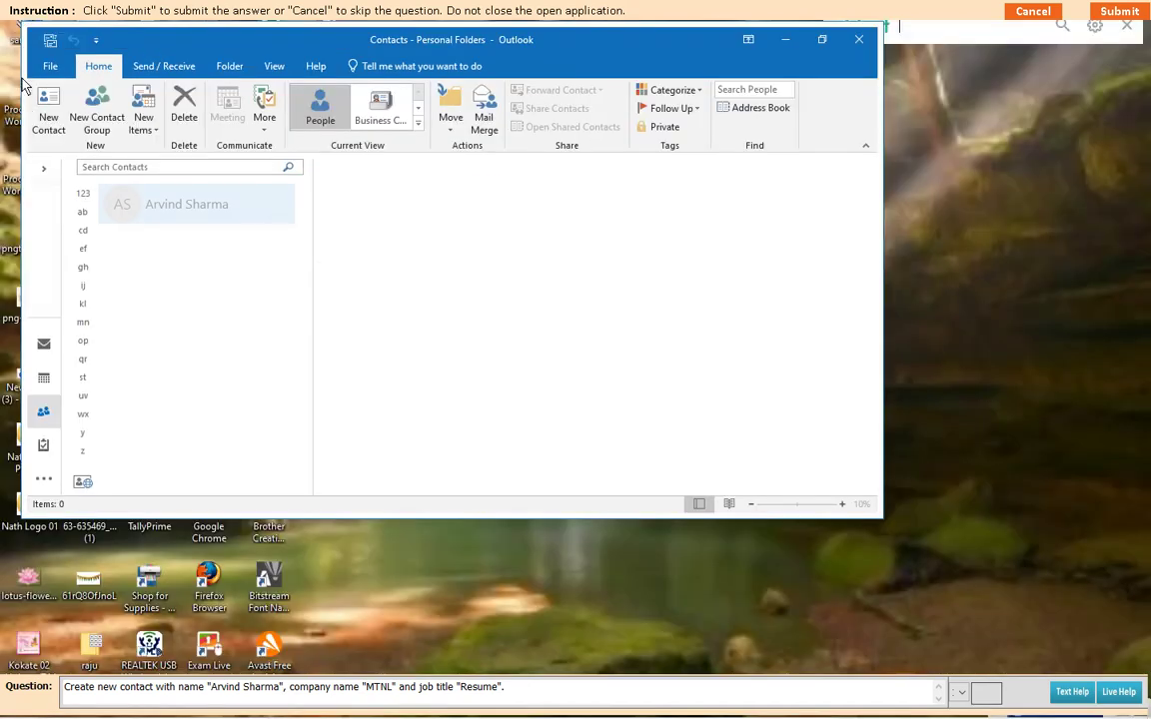
pyautogui.click(1121, 12)
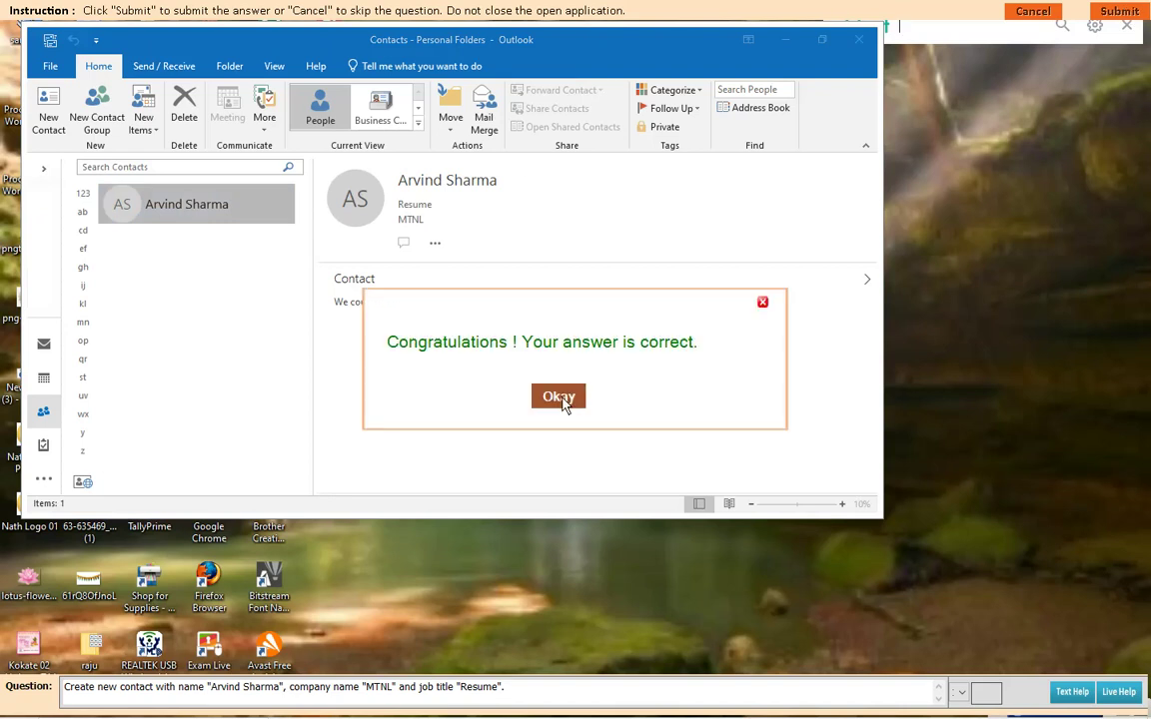
pyautogui.click(561, 397)
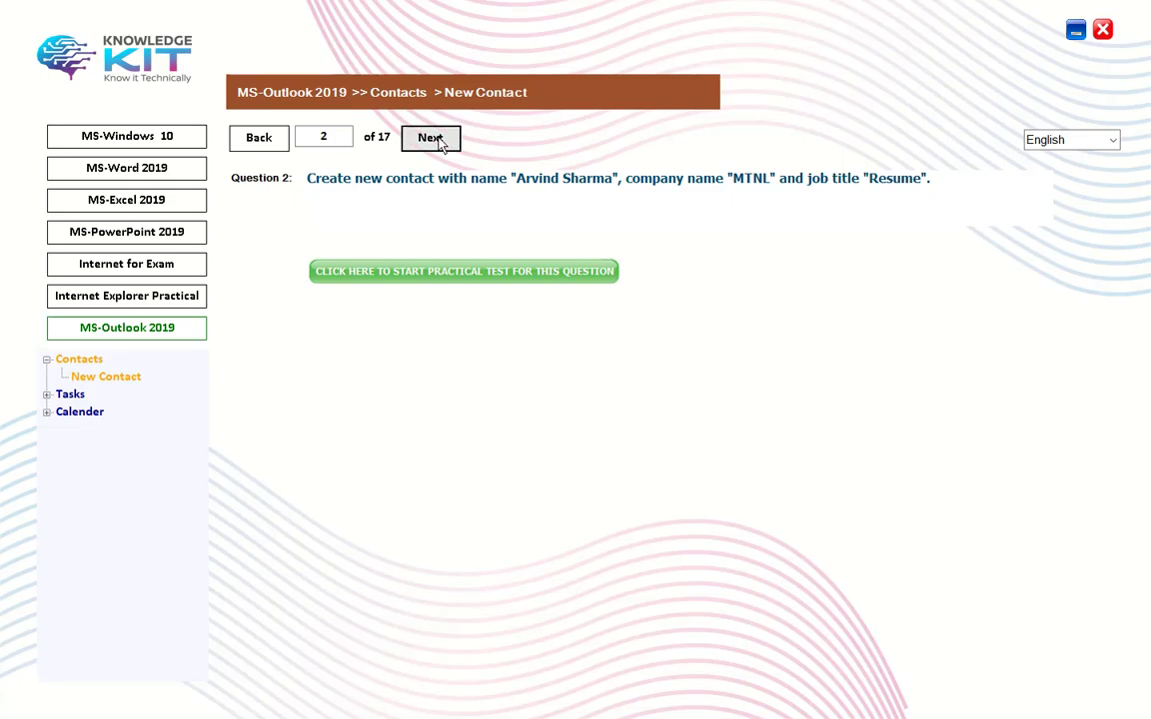
# Step: Go to question 3 and enter a new contact with the full name, company TCS and business fax number
pyautogui.click(428, 138)
pyautogui.click(430, 271)
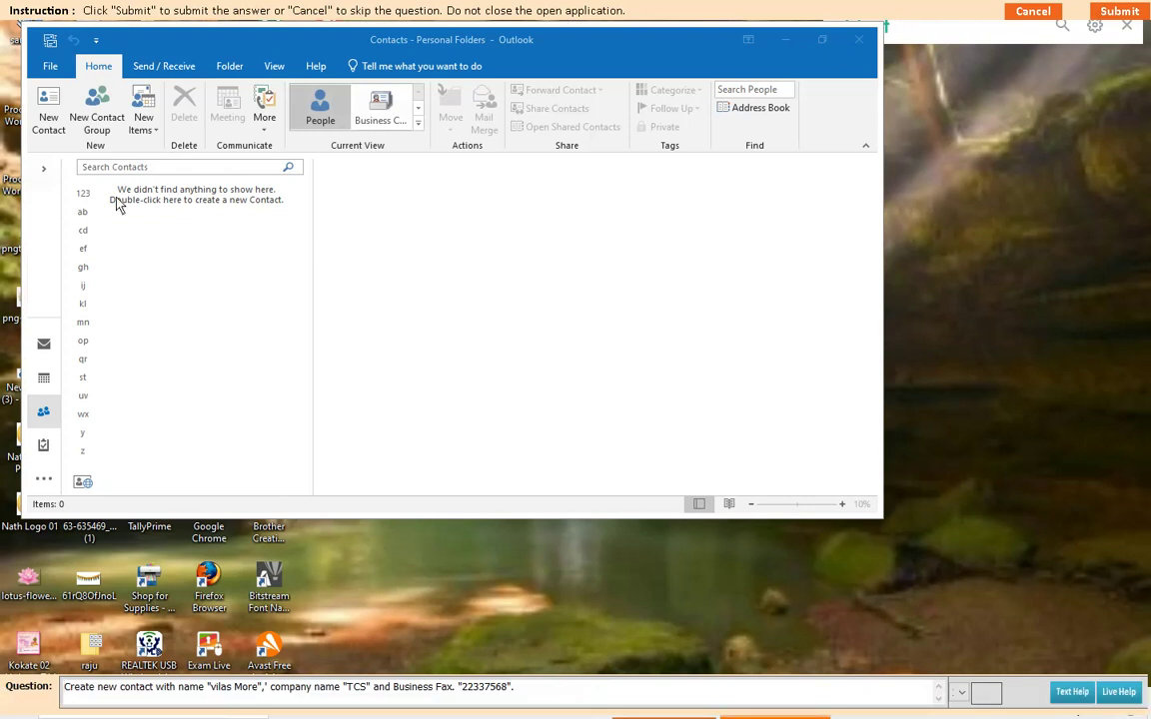
pyautogui.click(145, 123)
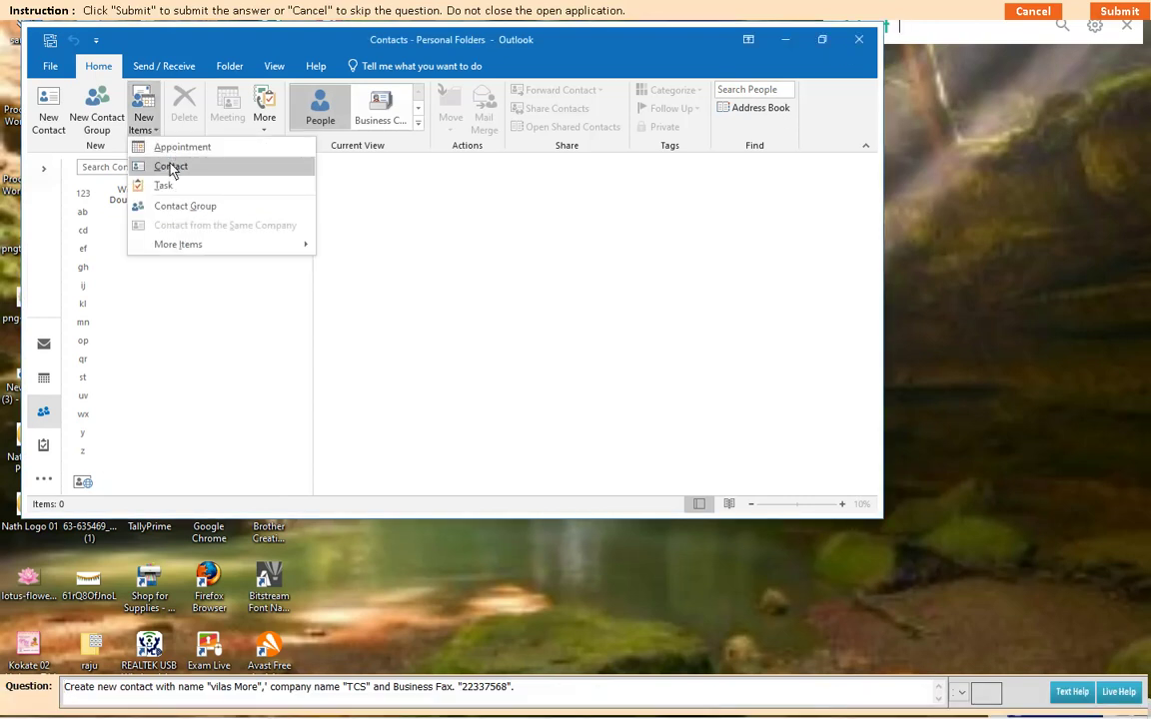
pyautogui.click(170, 166)
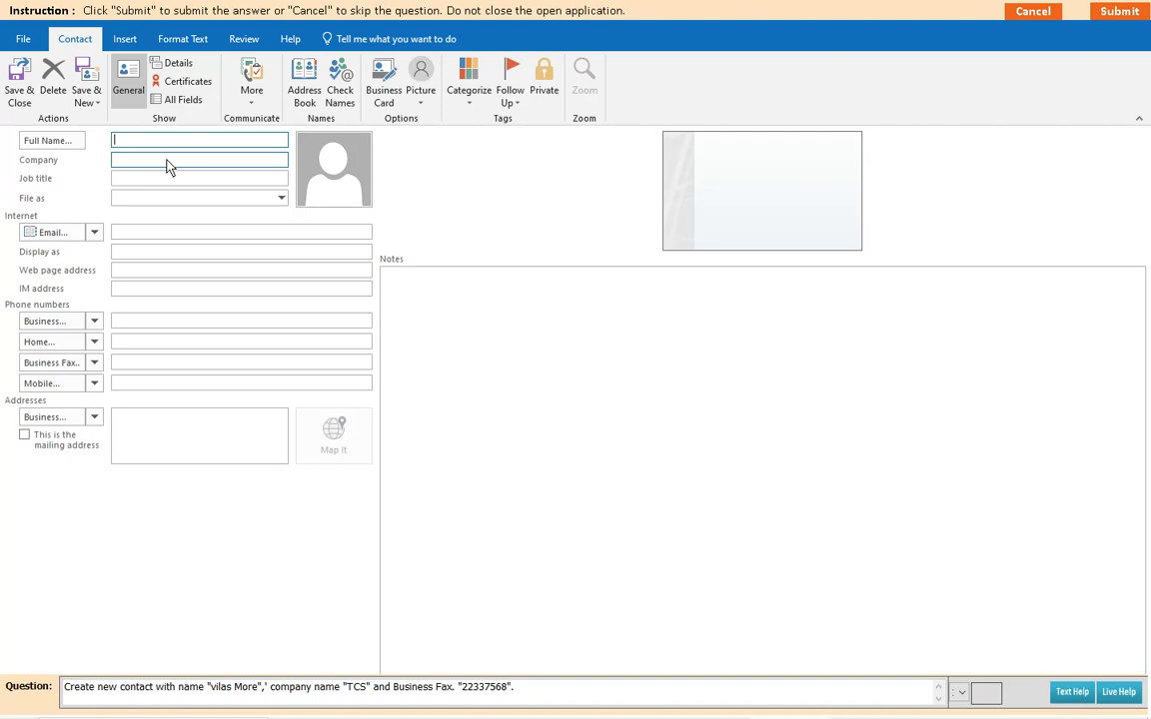
pyautogui.click(128, 165)
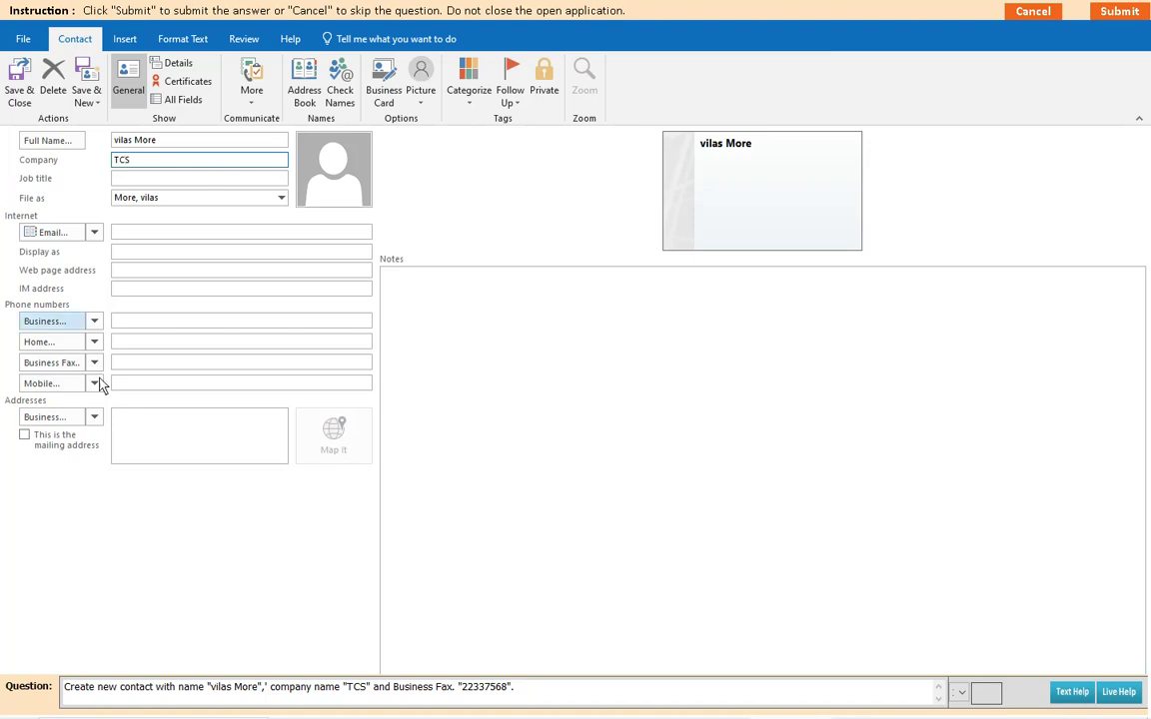
pyautogui.click(126, 365)
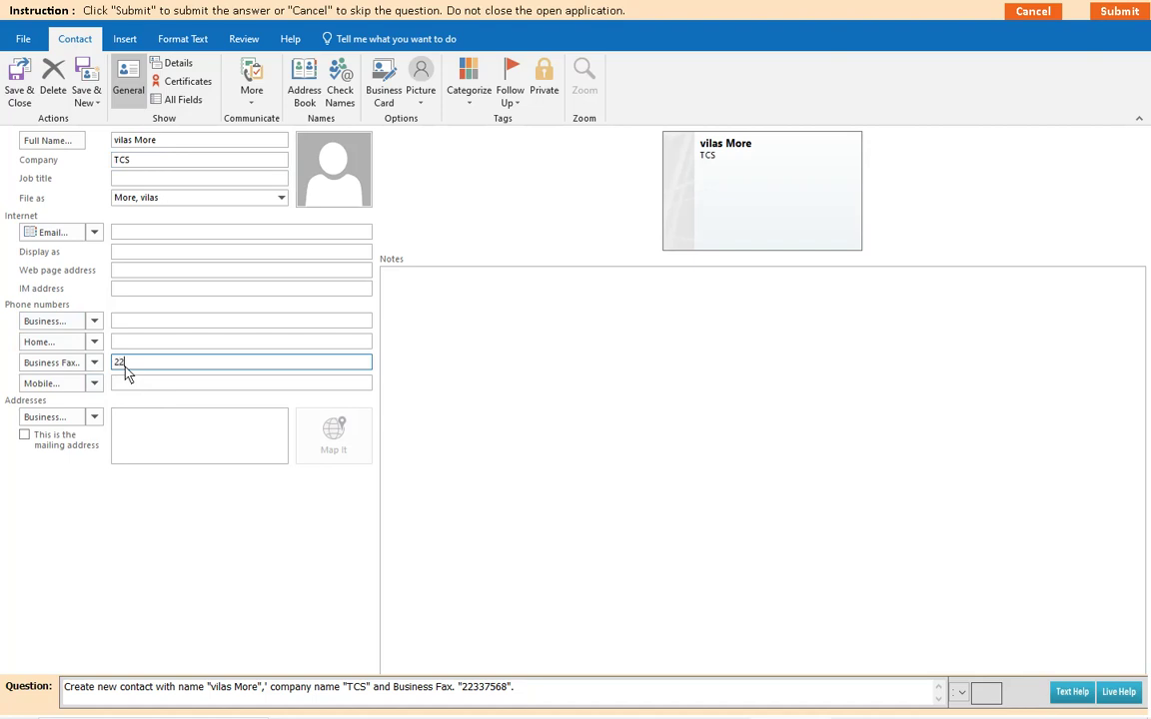
pyautogui.write('22337568')
# Step: Save the question 3 contact, submit it, and dismiss the correct-answer message
pyautogui.click(20, 95)
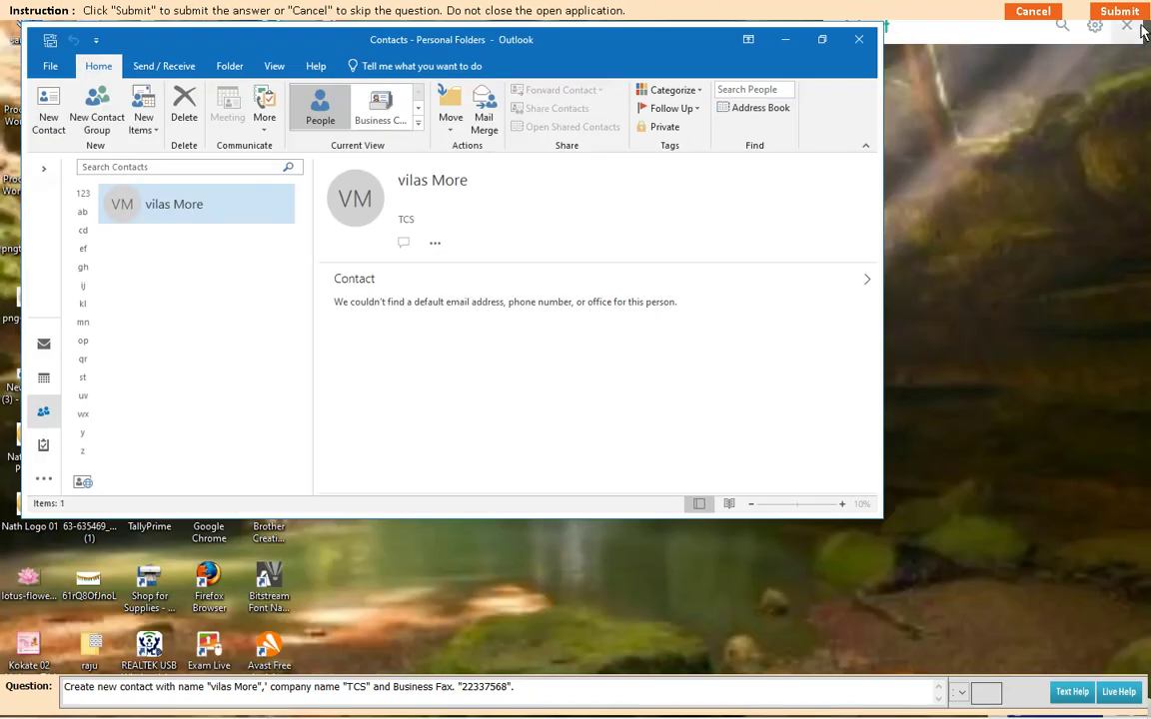
pyautogui.click(1128, 13)
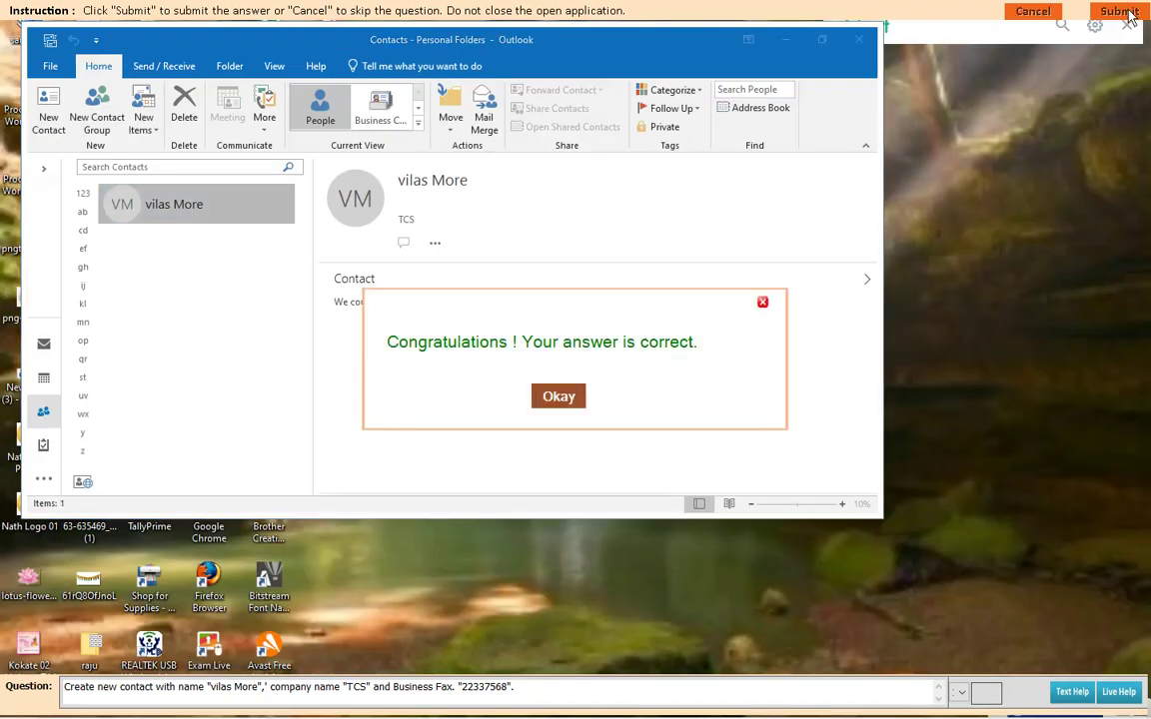
pyautogui.click(563, 398)
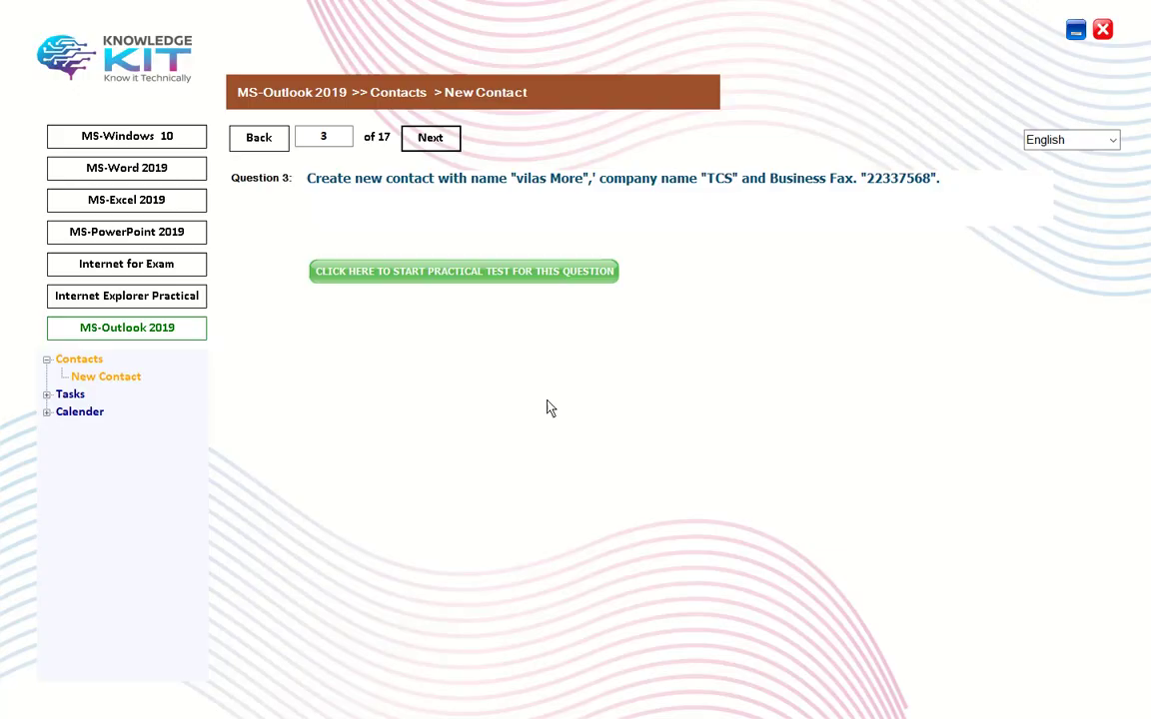
# Step: Go to question 4 and enter a new contact with the full name, business phone and business fax numbers
pyautogui.click(435, 141)
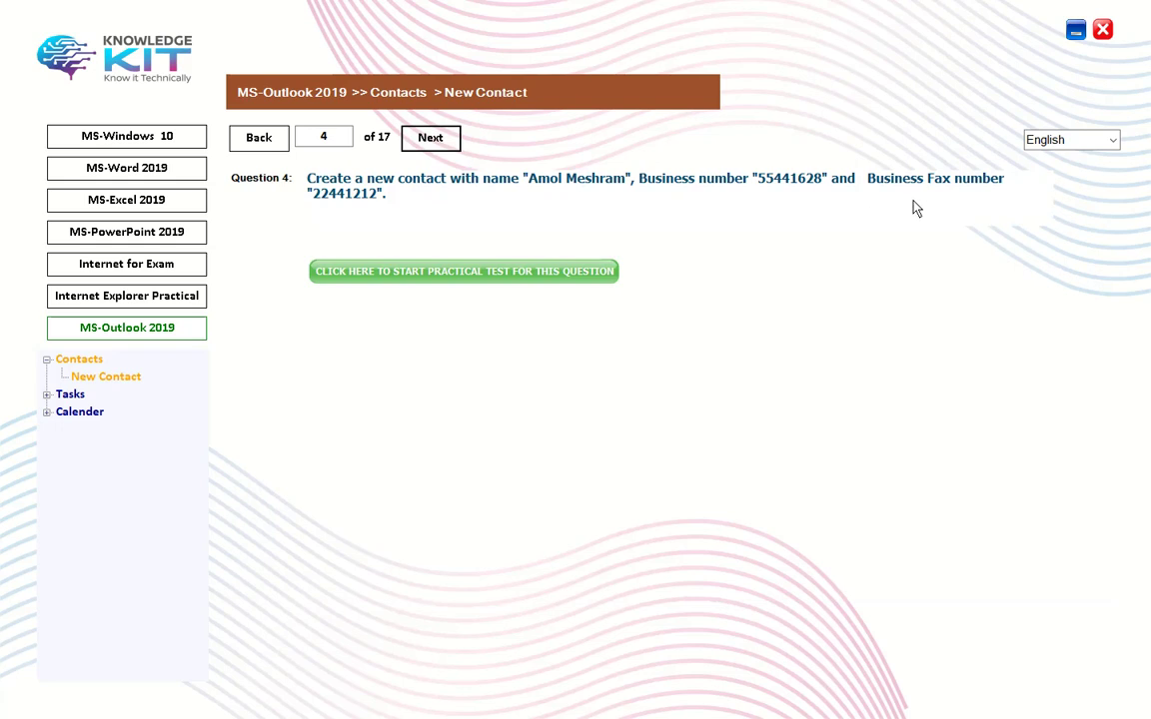
pyautogui.click(442, 276)
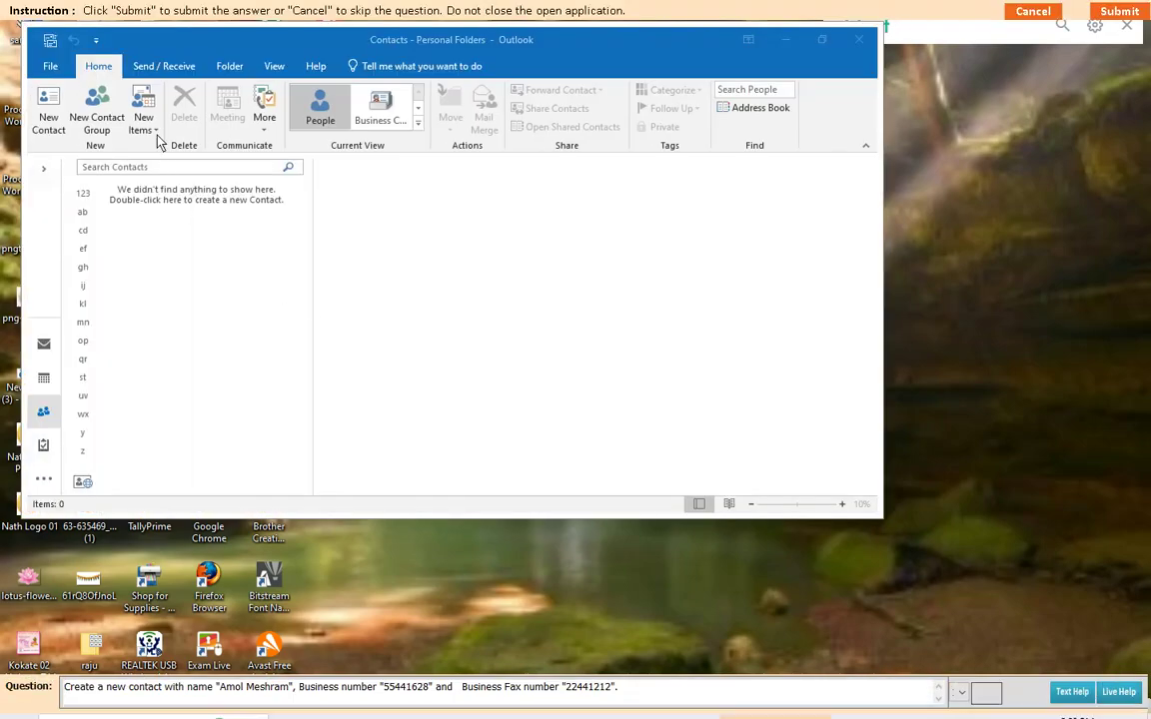
pyautogui.click(155, 135)
pyautogui.click(166, 166)
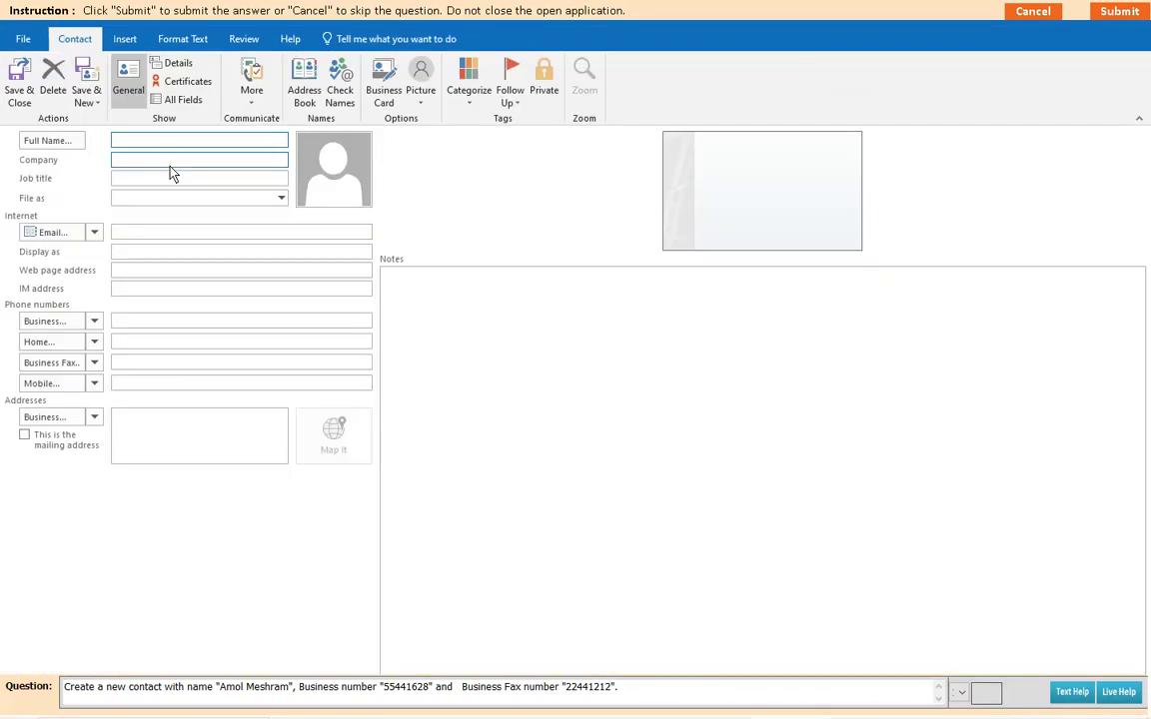
pyautogui.click(117, 324)
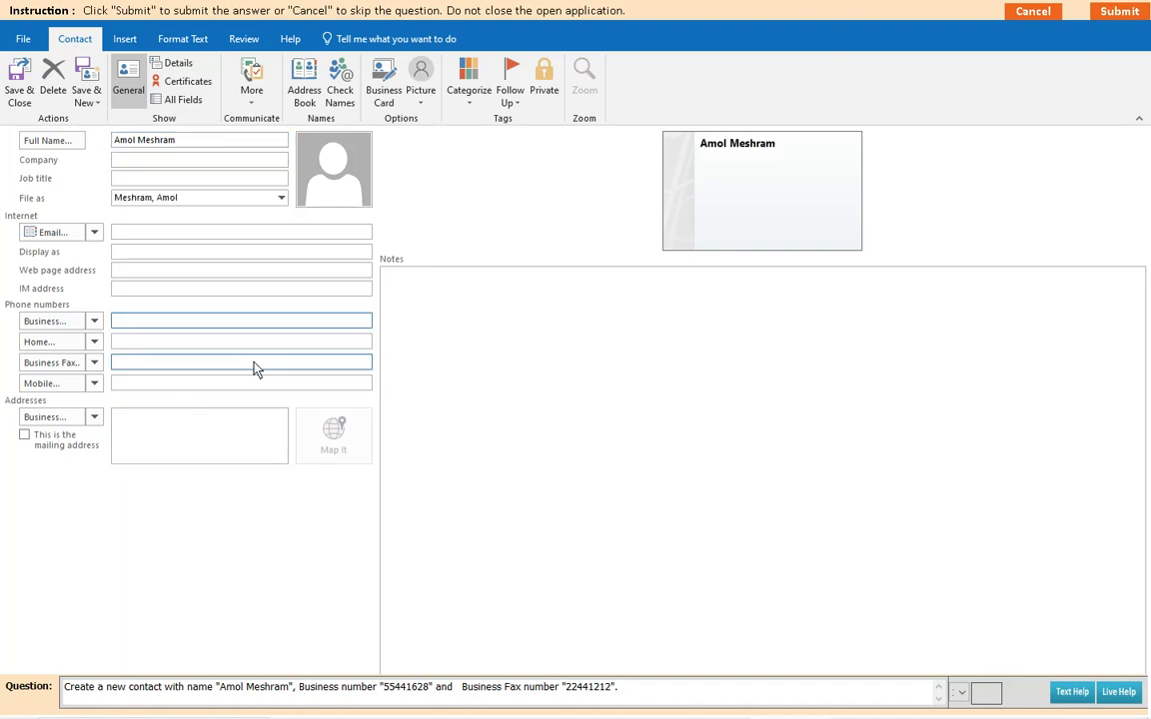
pyautogui.write('55441628')
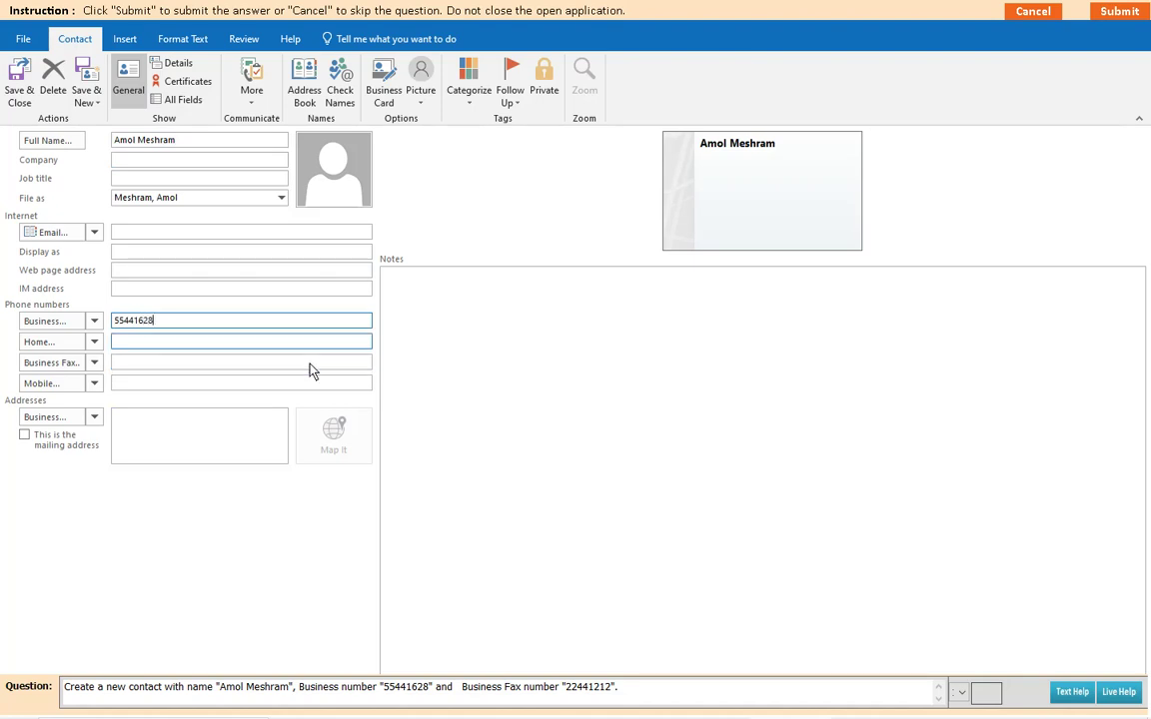
pyautogui.click(125, 363)
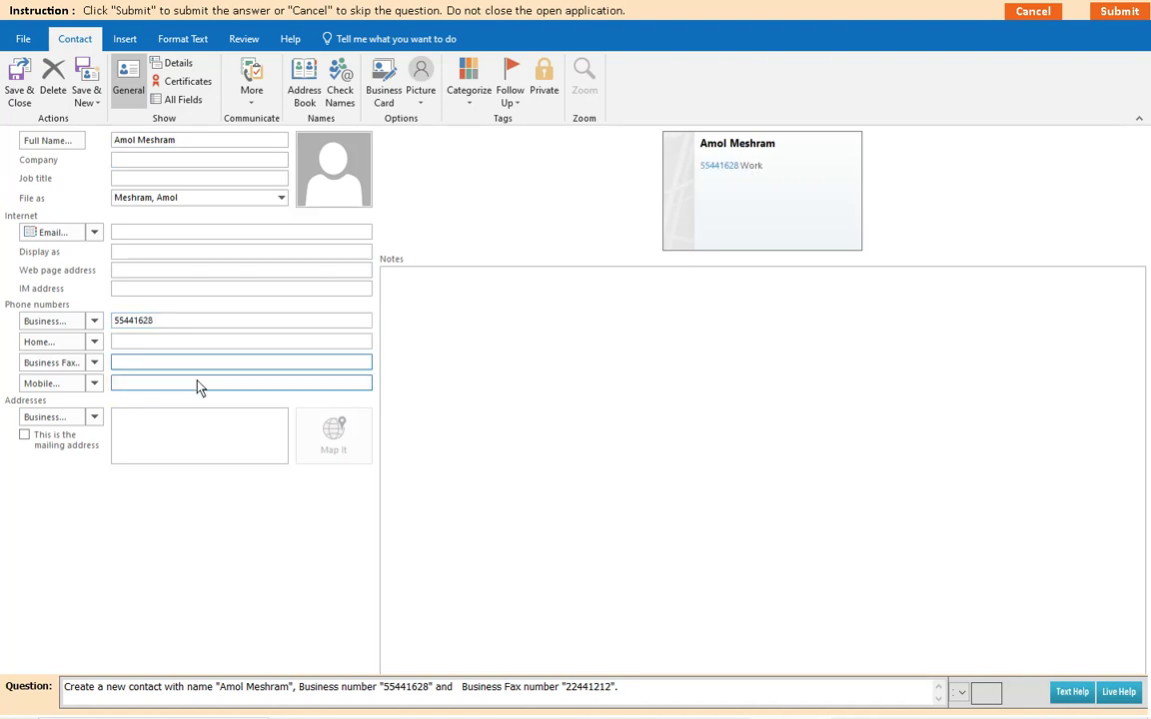
pyautogui.write('22441212')
# Step: Save the question 4 contact, submit it, and dismiss the correct-answer message
pyautogui.click(20, 92)
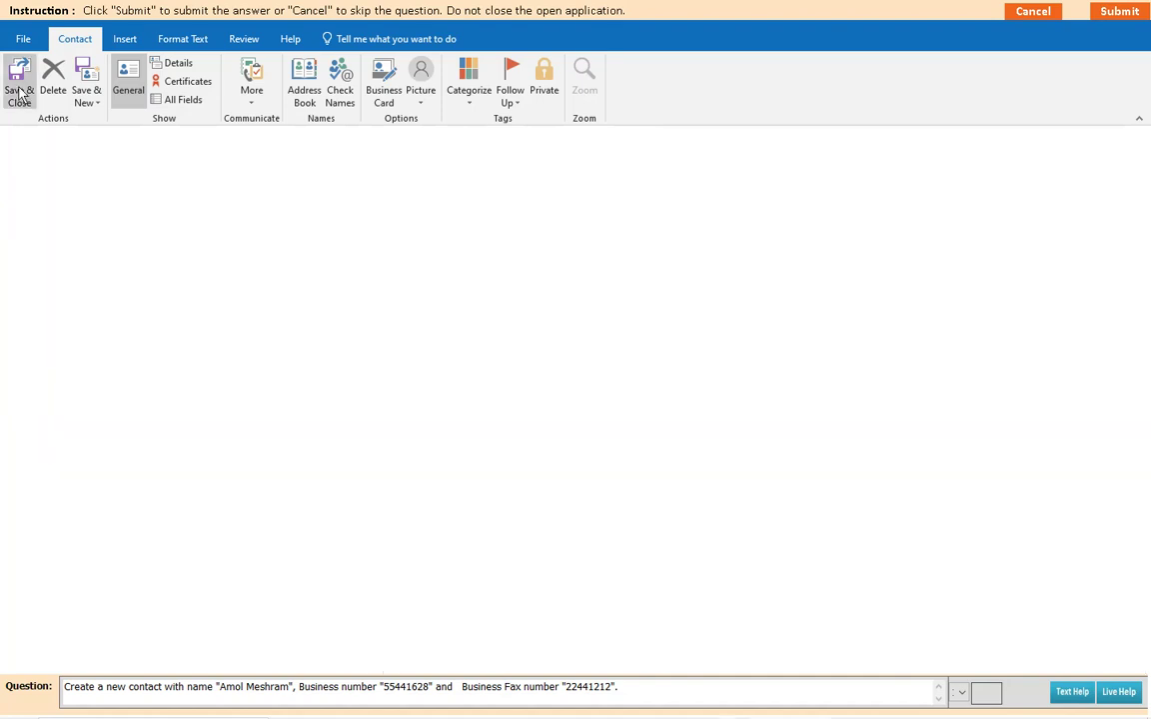
pyautogui.click(1118, 12)
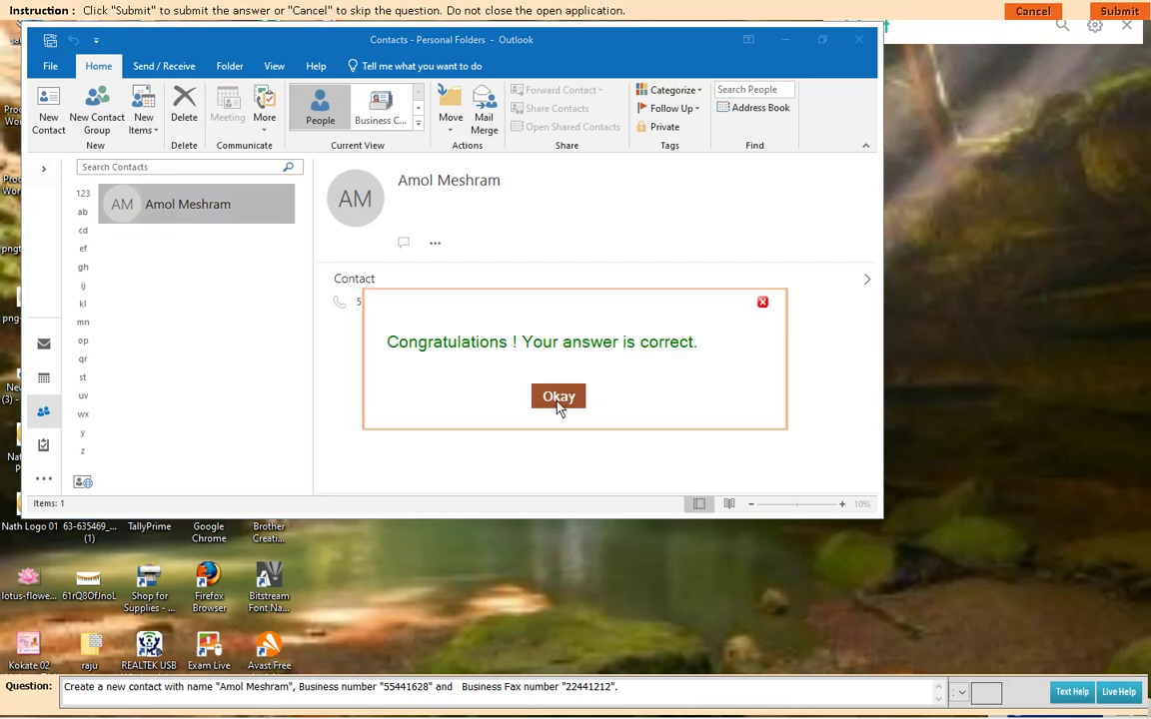
pyautogui.click(559, 400)
# Step: Go to question 5 and enter a new contact with the full name and e-mail address
pyautogui.click(431, 140)
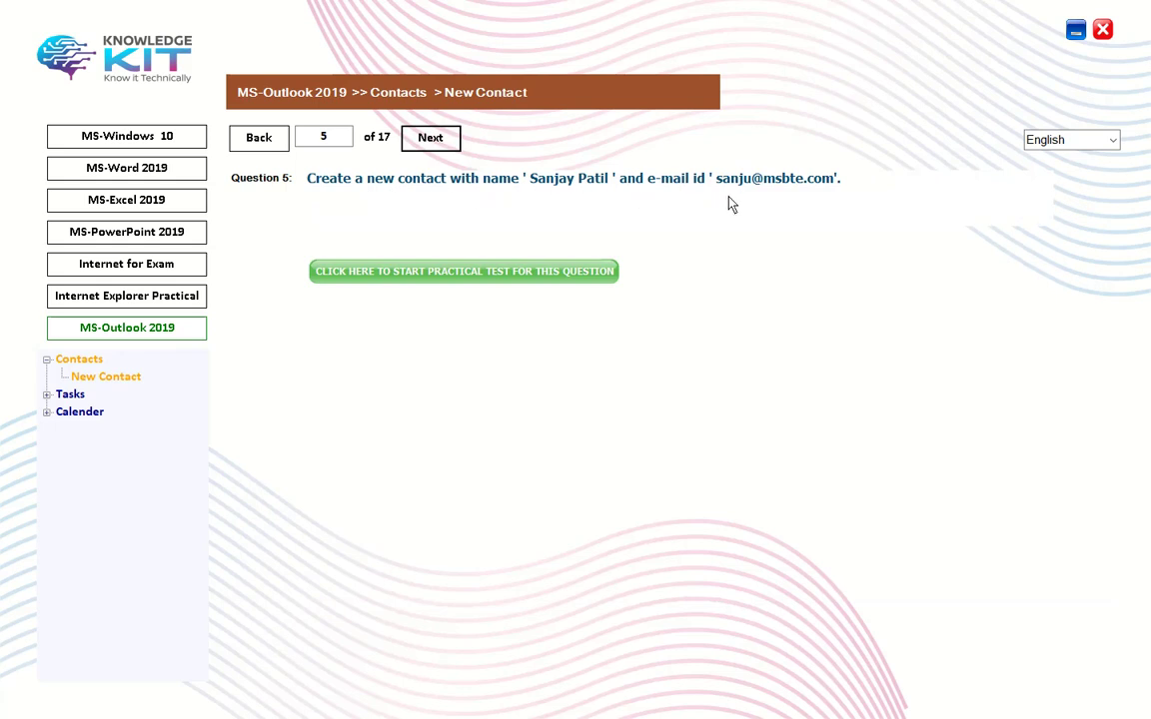
pyautogui.click(465, 272)
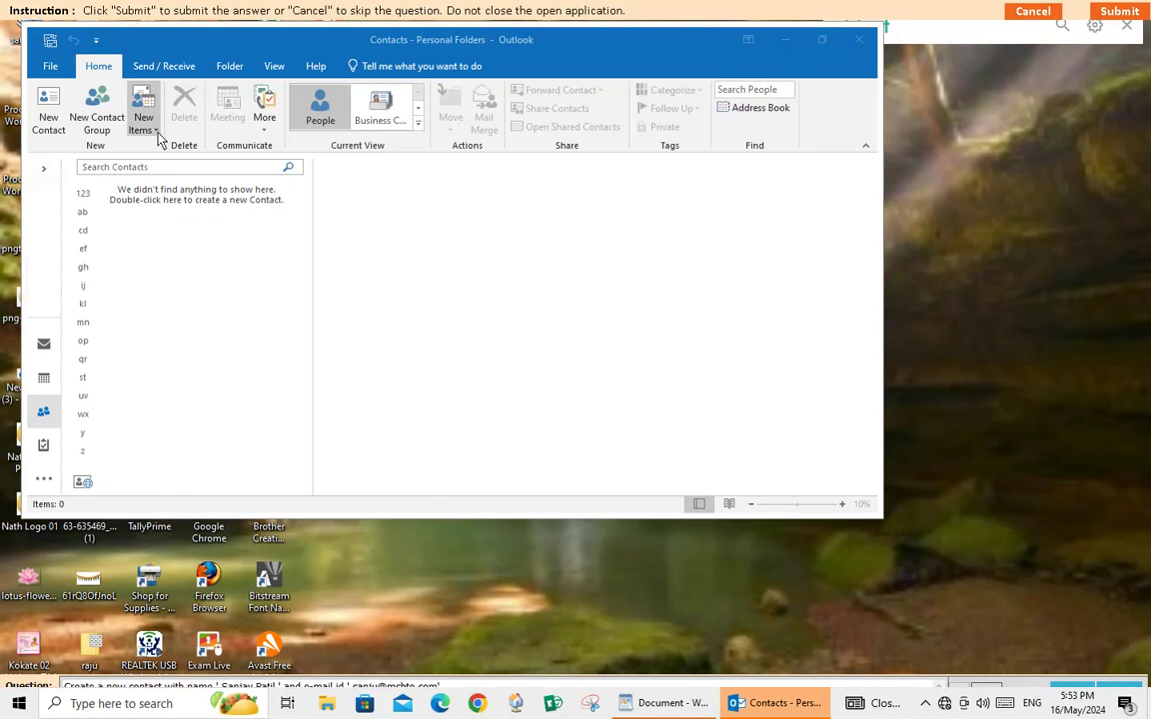
pyautogui.click(156, 137)
pyautogui.click(170, 165)
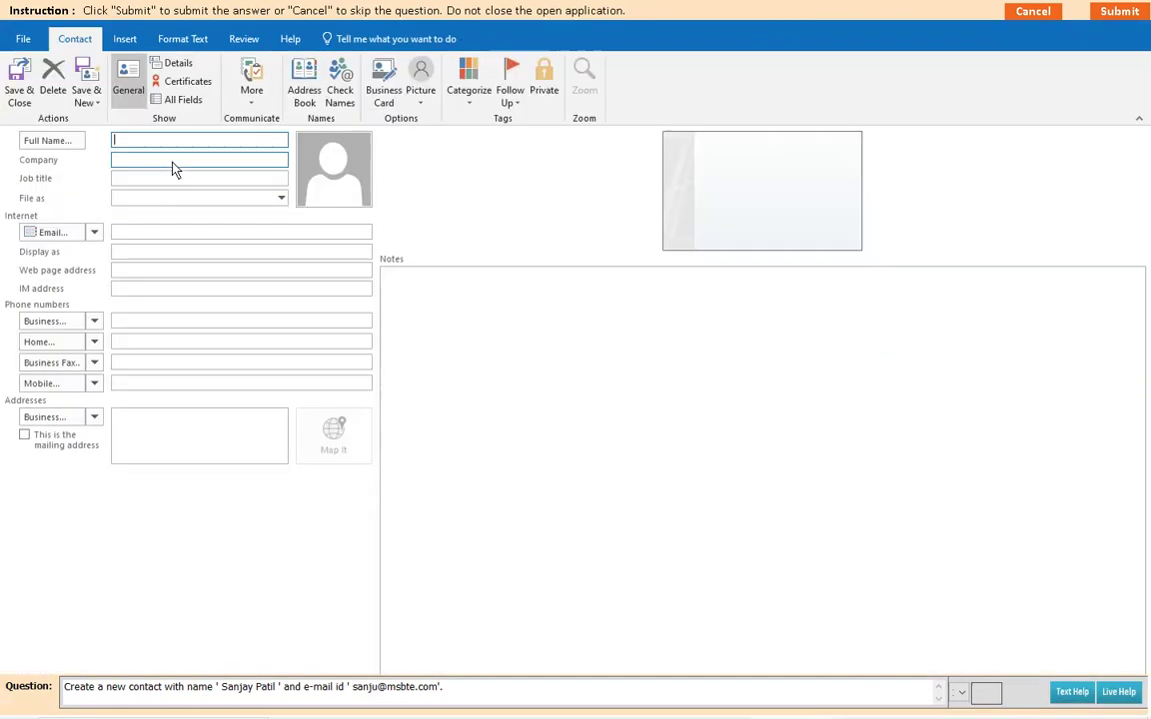
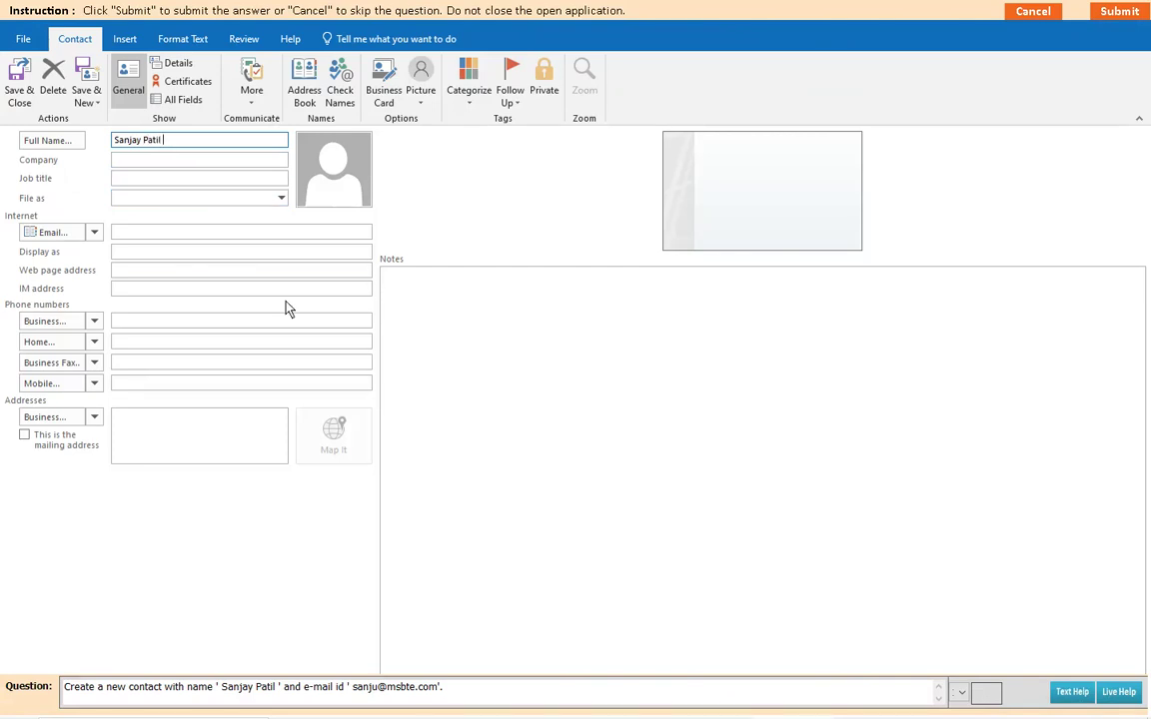
pyautogui.click(124, 236)
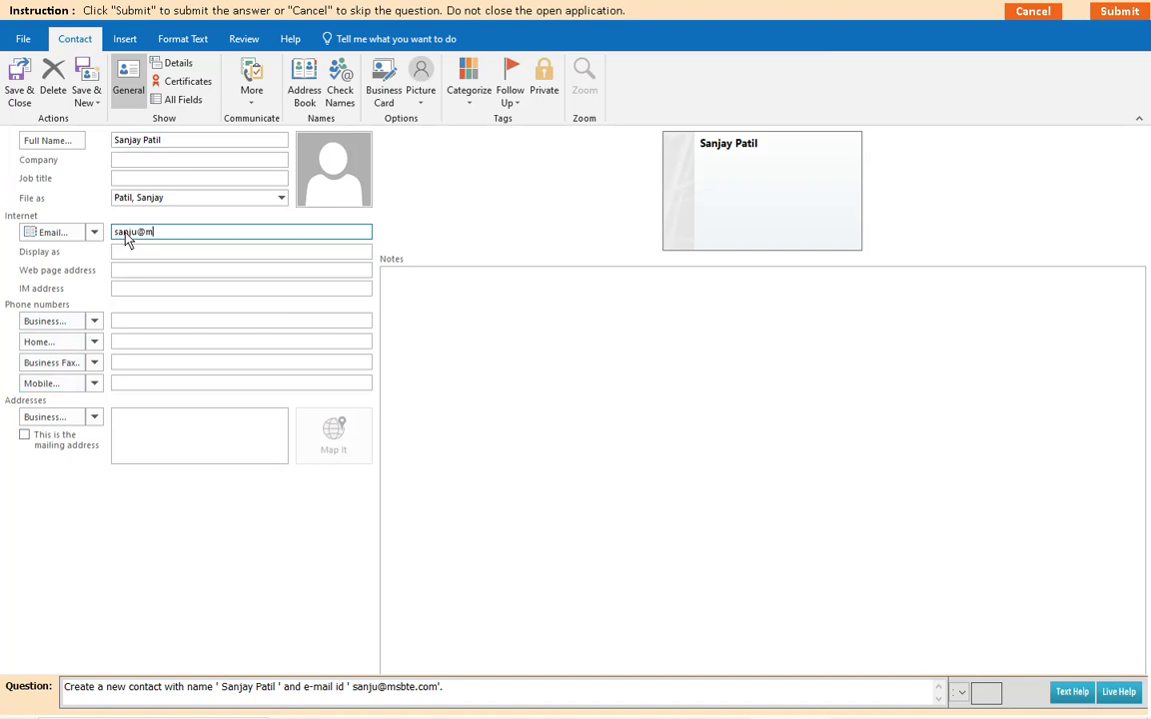
# Step: Save the question 5 contact, submit it, and dismiss the correct-answer message
pyautogui.click(20, 88)
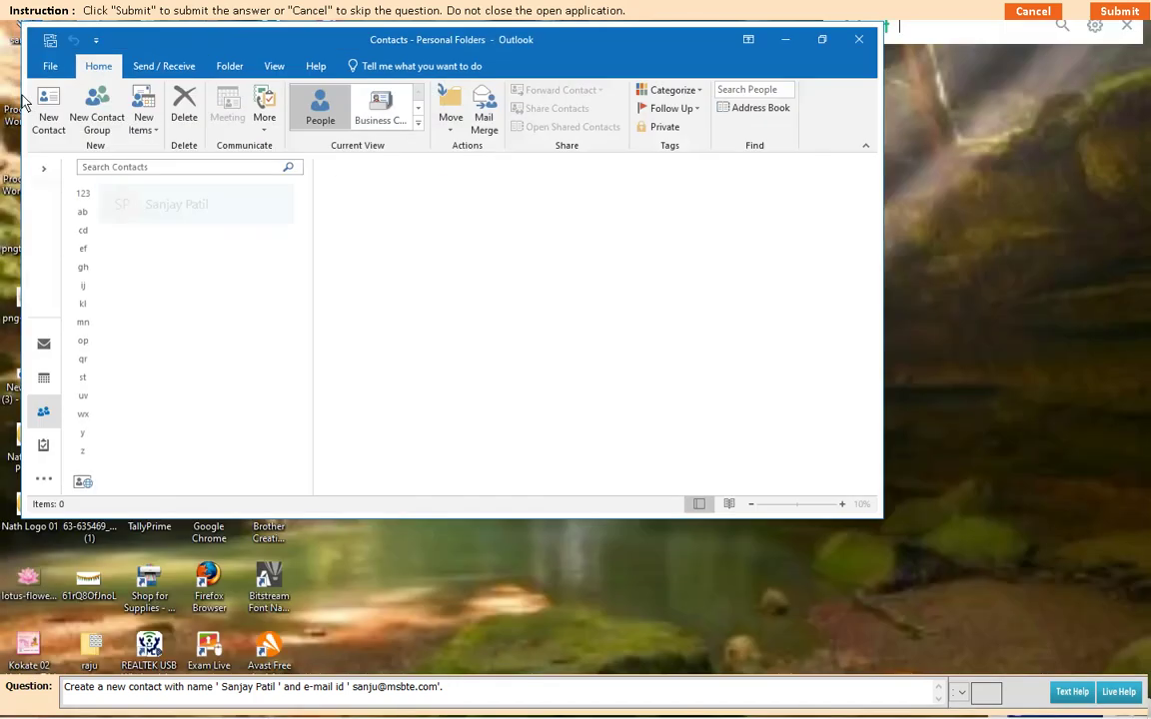
pyautogui.click(1117, 11)
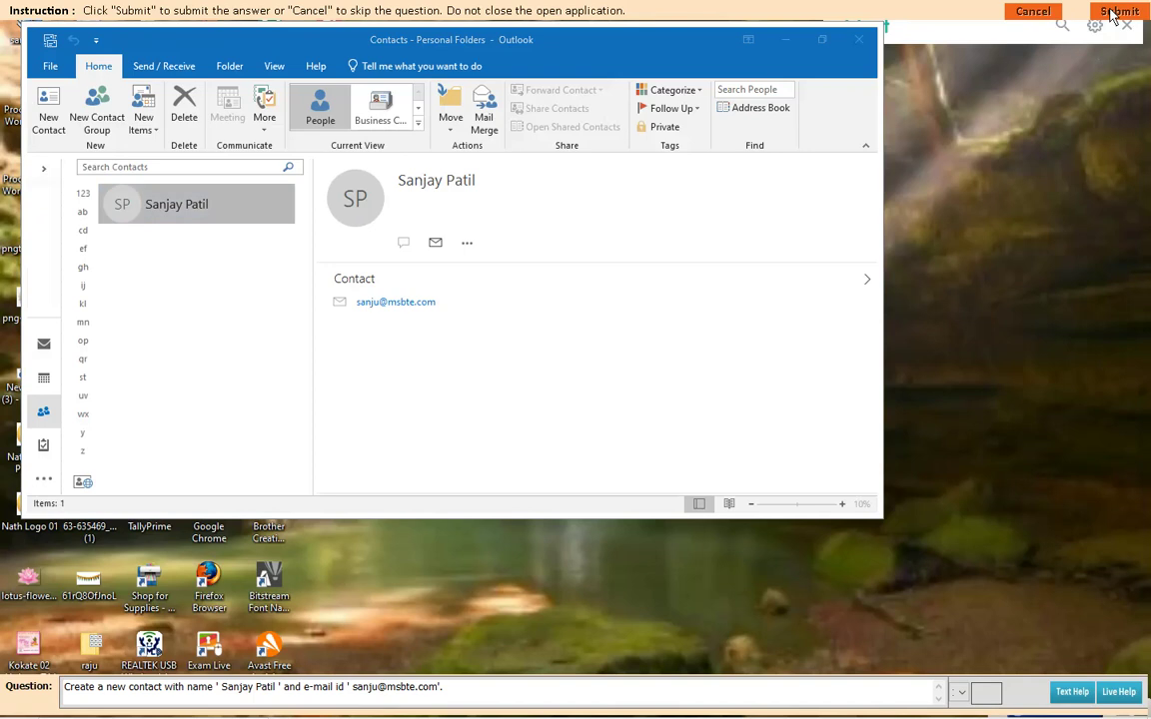
pyautogui.click(558, 397)
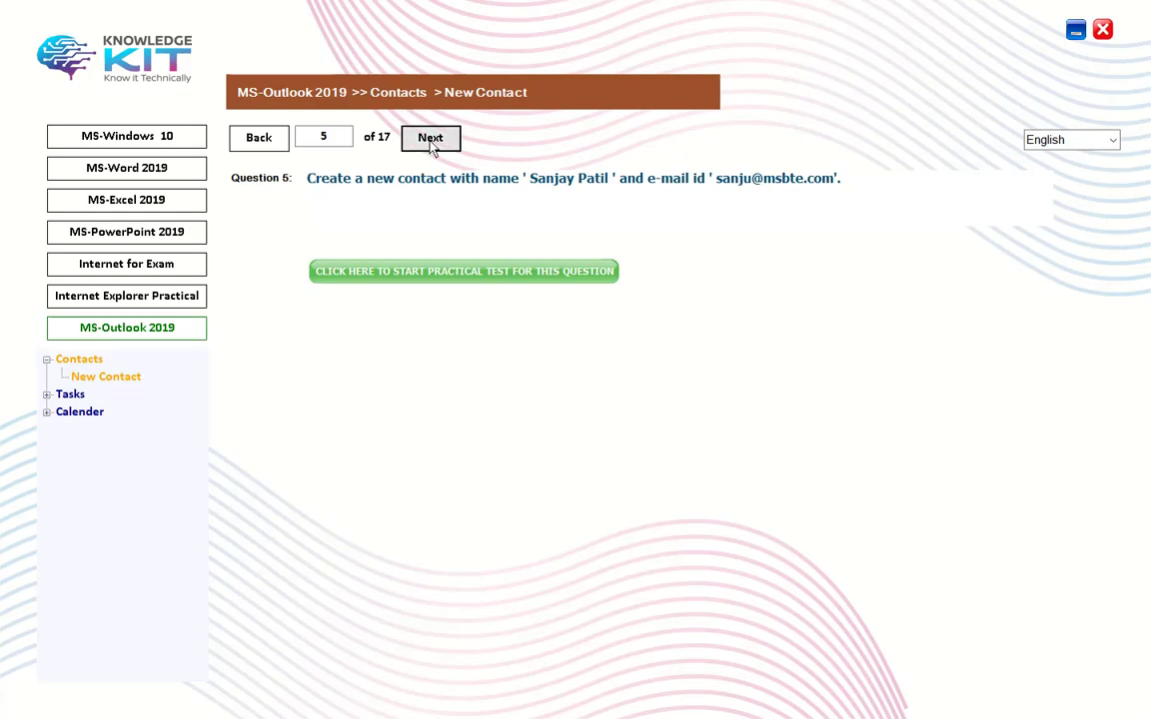
# Step: Go to question 6 and enter a new contact with the full name, company BSNL and job title Manager
pyautogui.click(431, 140)
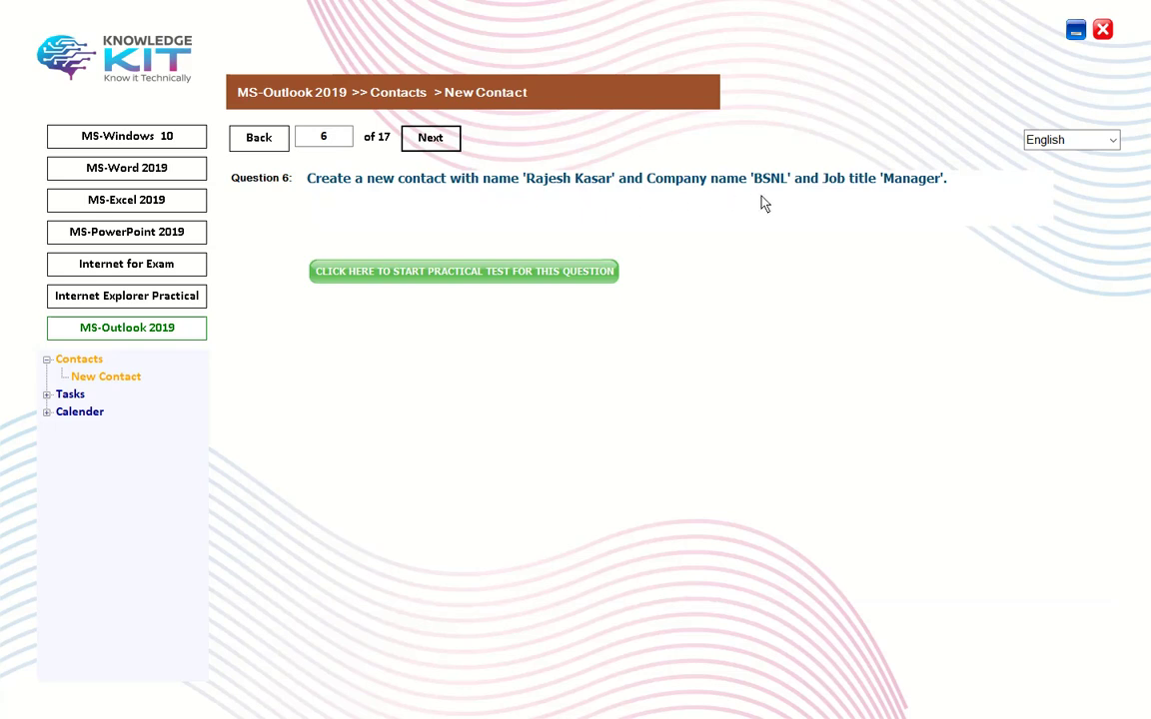
pyautogui.click(456, 280)
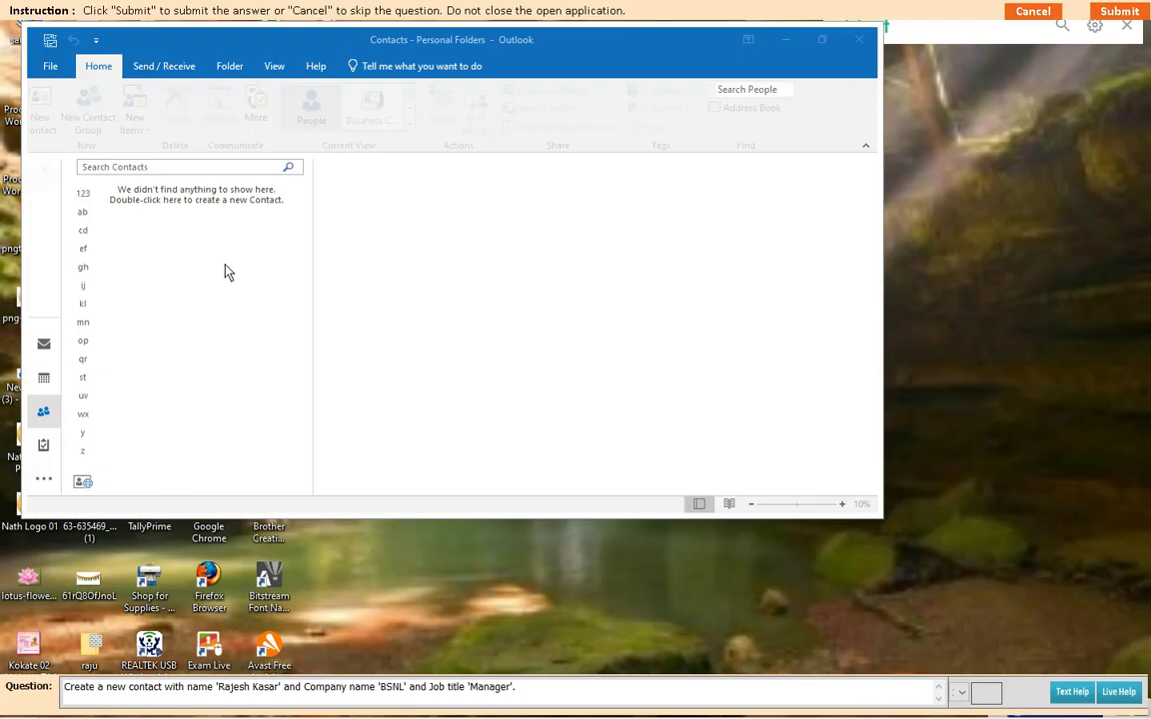
pyautogui.click(141, 113)
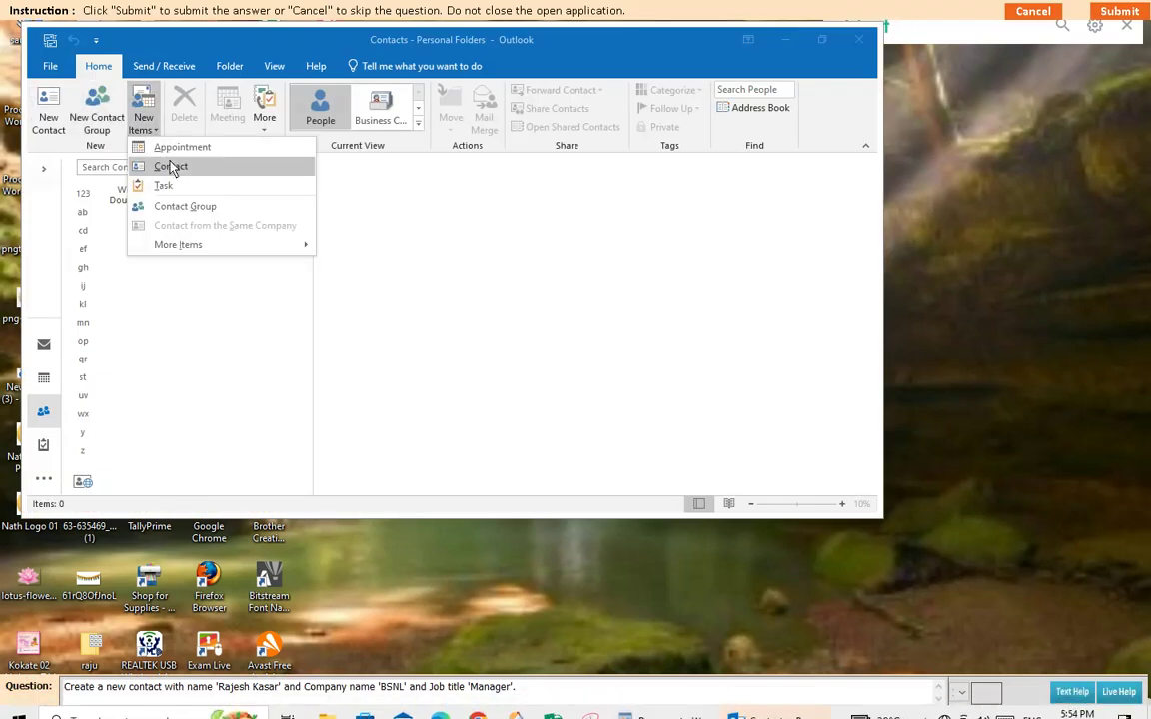
pyautogui.click(172, 167)
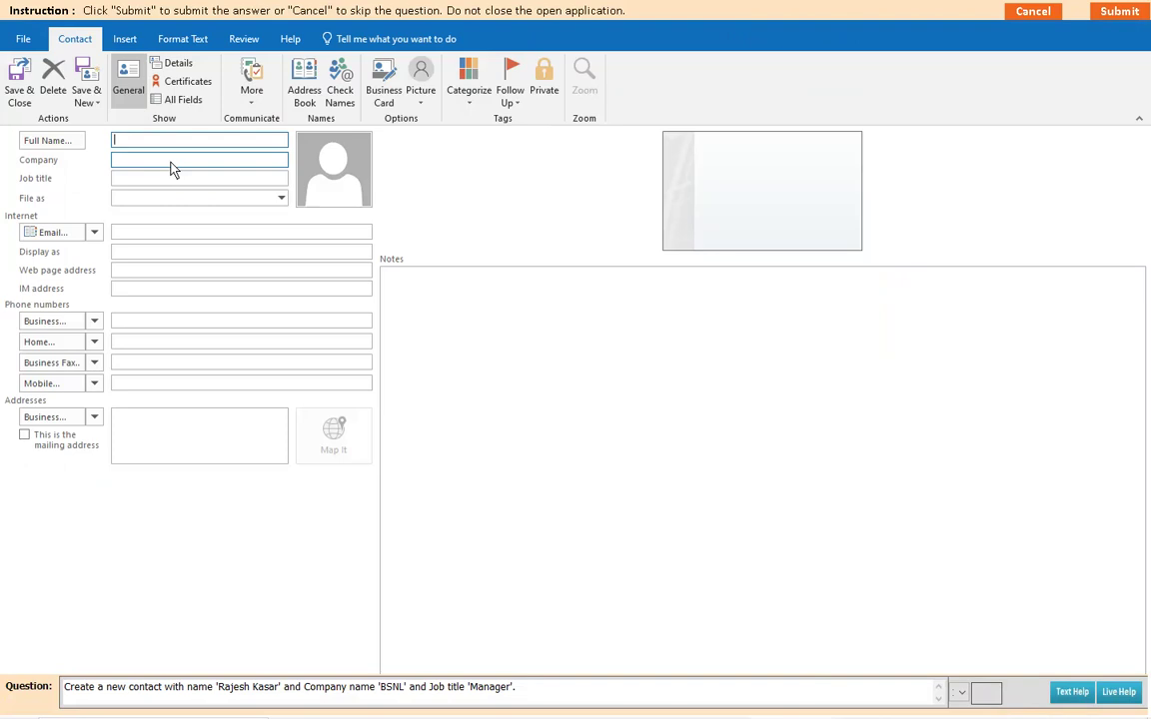
pyautogui.click(120, 163)
pyautogui.write('B')
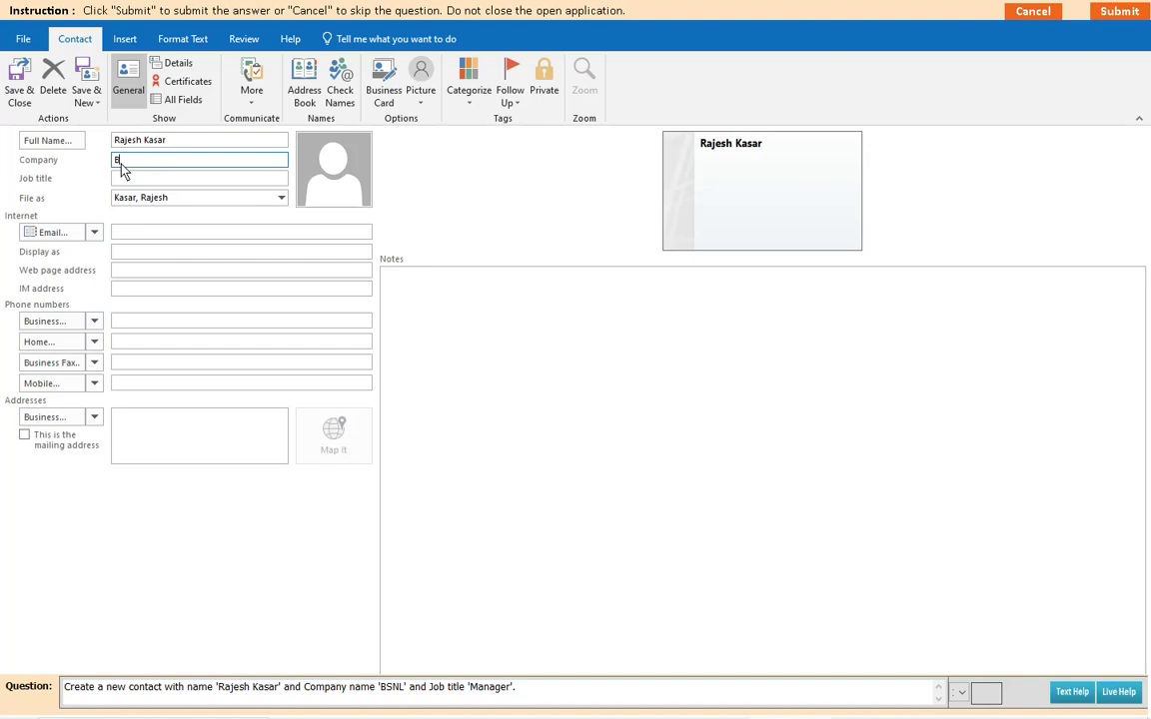
pyautogui.write('SNL')
pyautogui.click(120, 180)
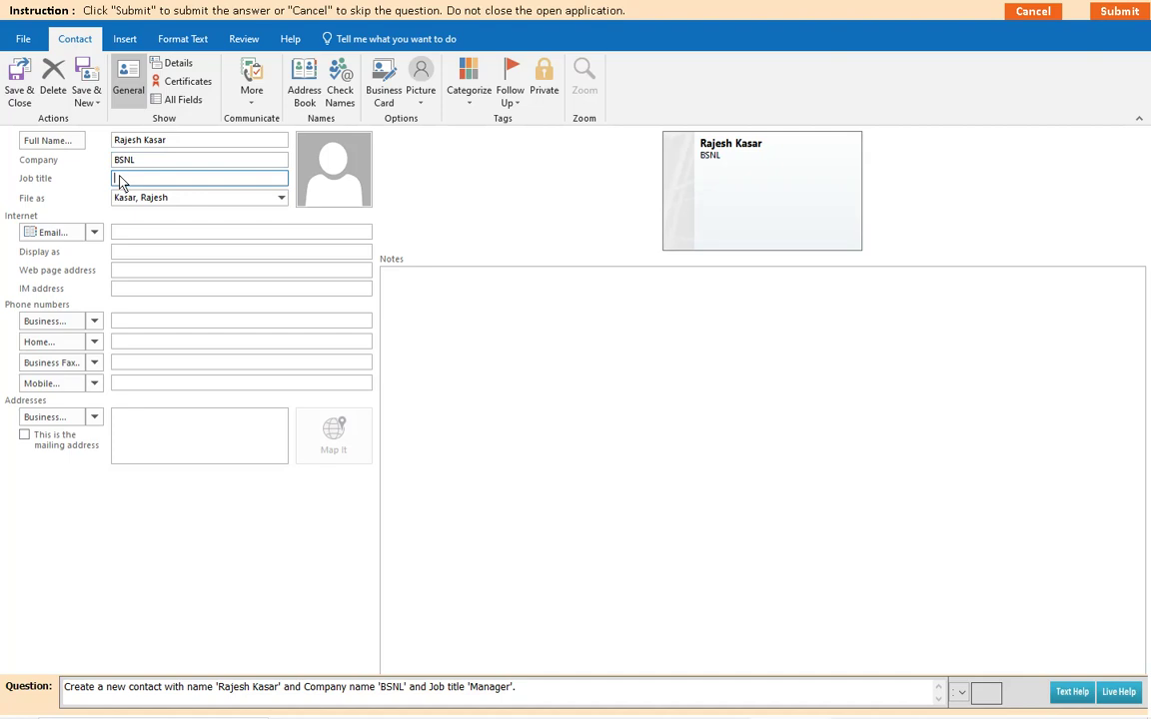
pyautogui.write('Manager')
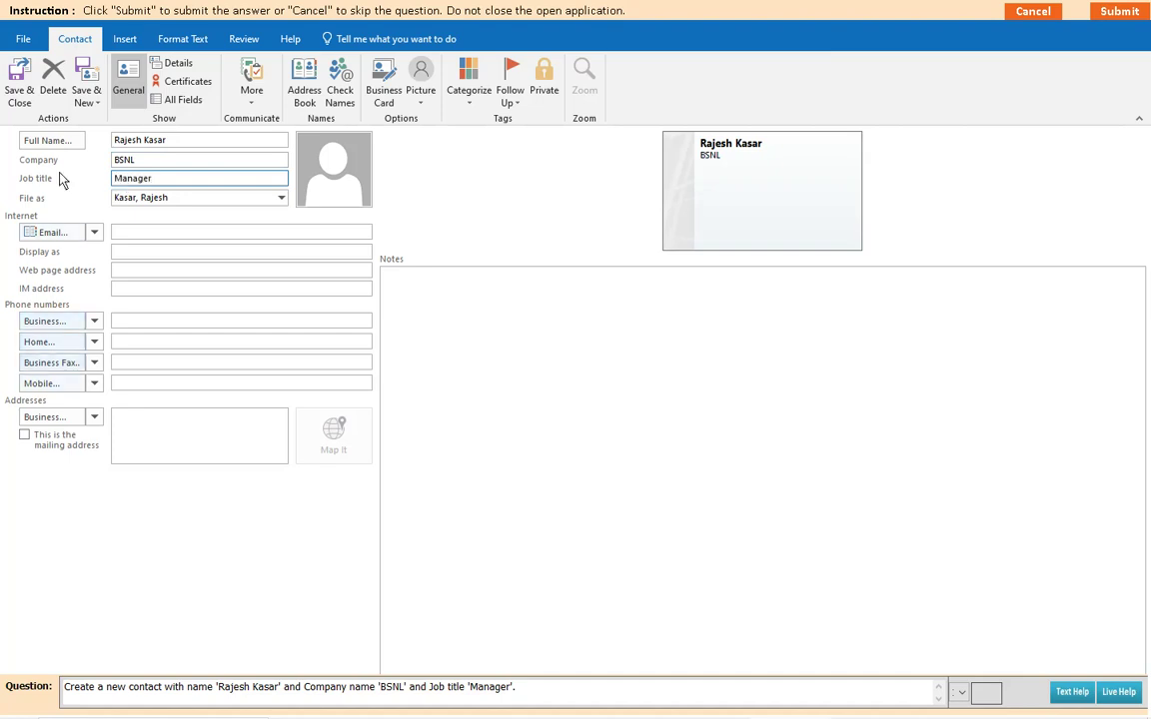
# Step: Save the question 6 contact, submit it, and dismiss the correct-answer message
pyautogui.click(17, 88)
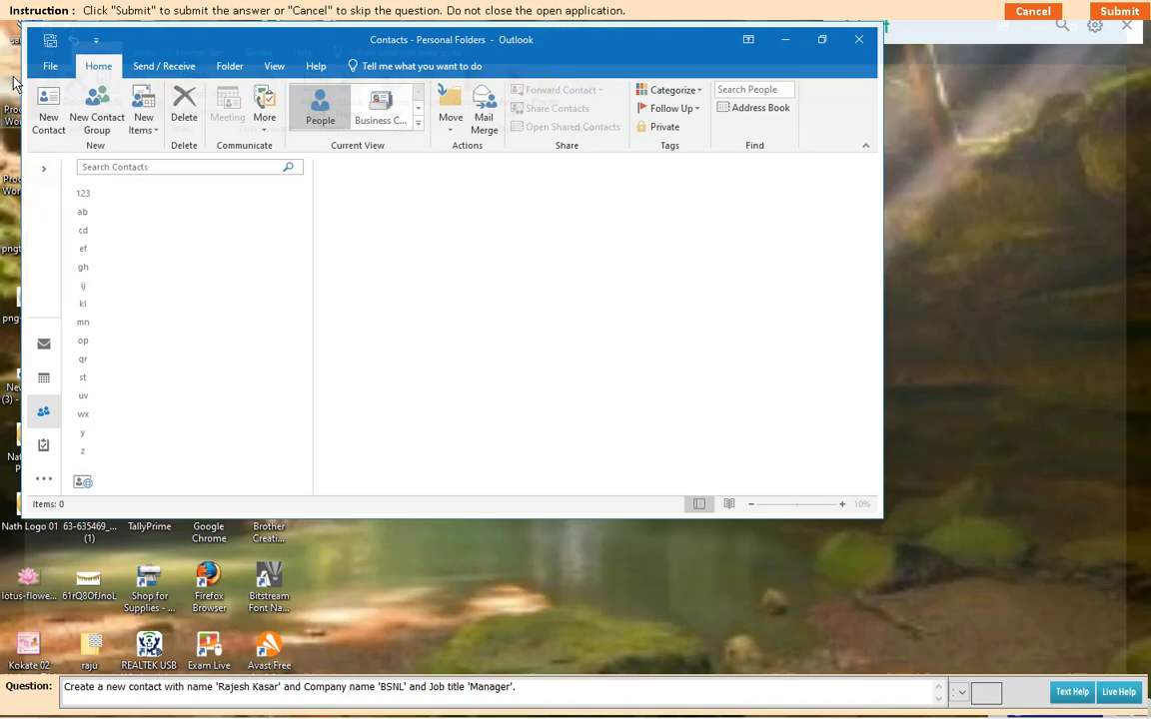
pyautogui.click(1120, 12)
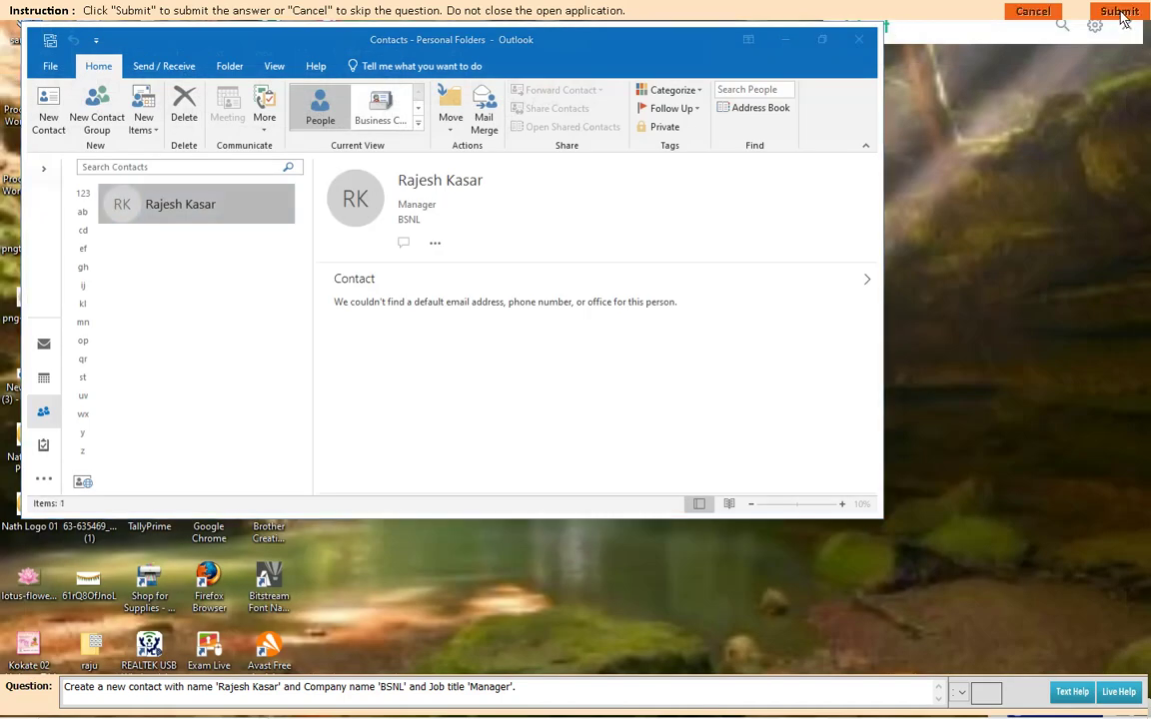
pyautogui.click(558, 396)
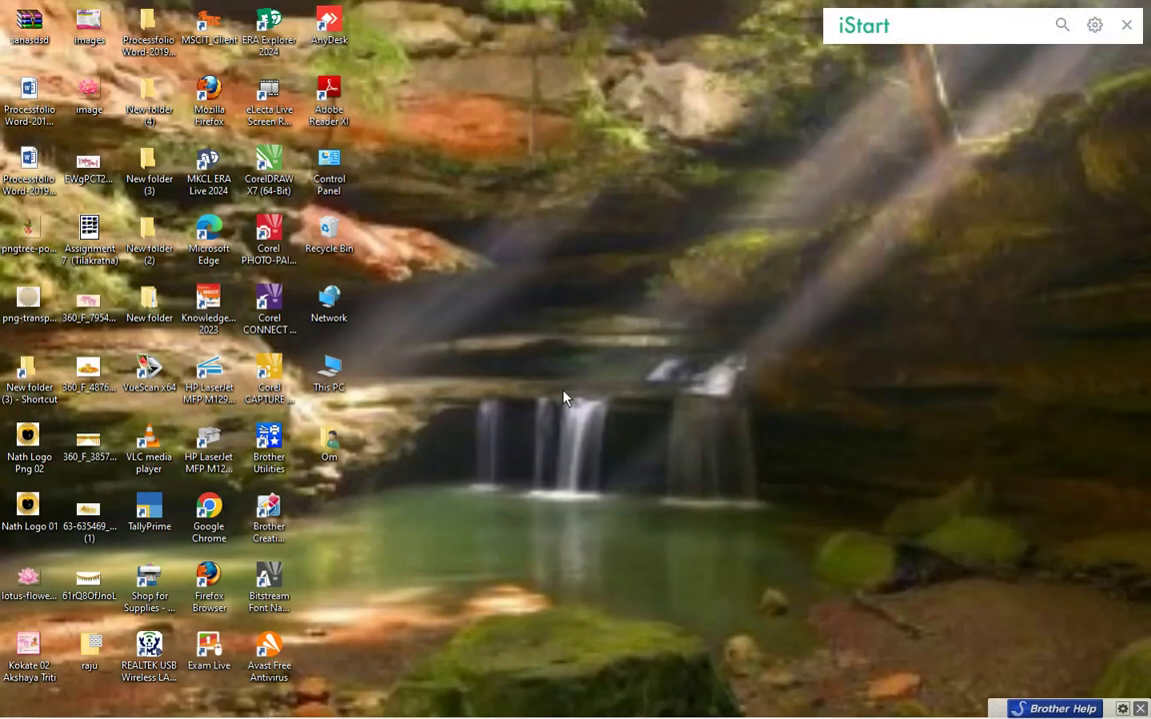
# Step: Go to question 7 and enter a new contact with the full name, job title ME and a mobile number
pyautogui.click(433, 140)
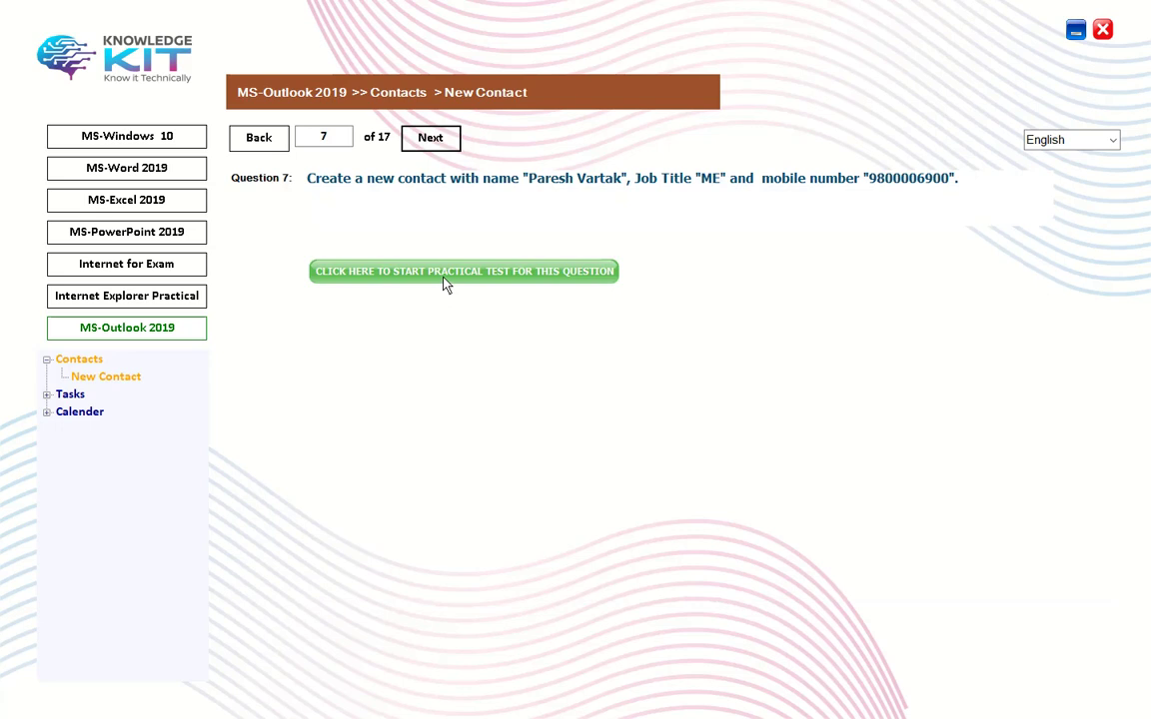
pyautogui.click(436, 273)
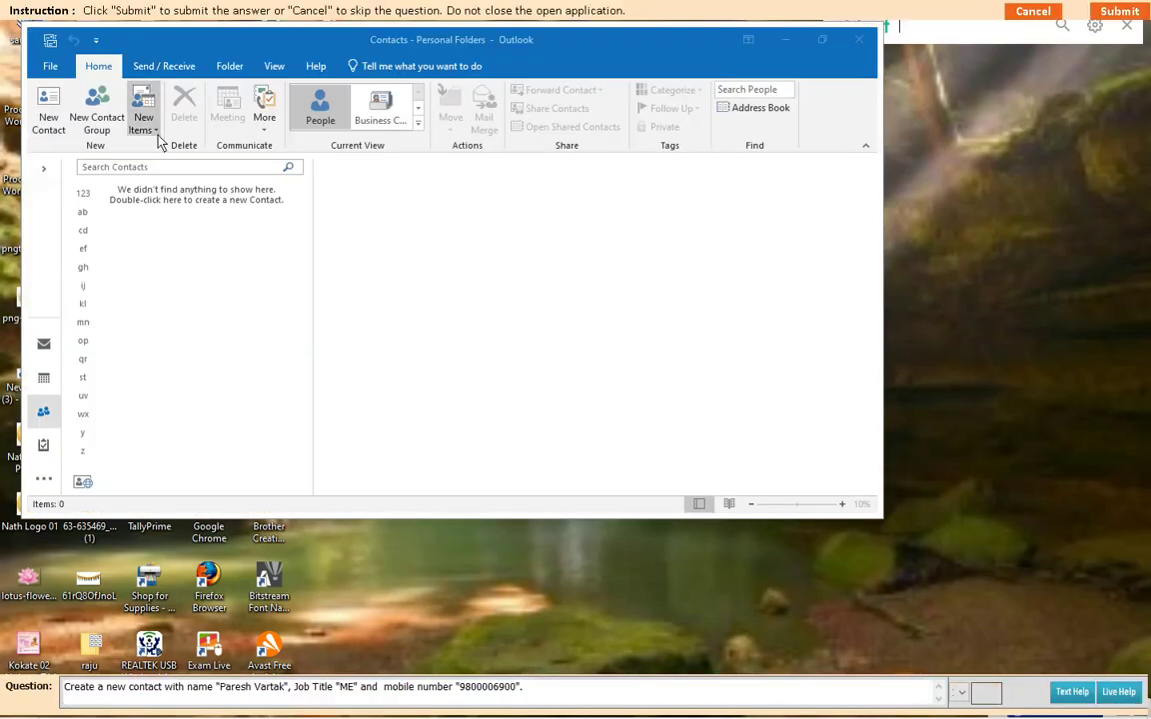
pyautogui.click(157, 138)
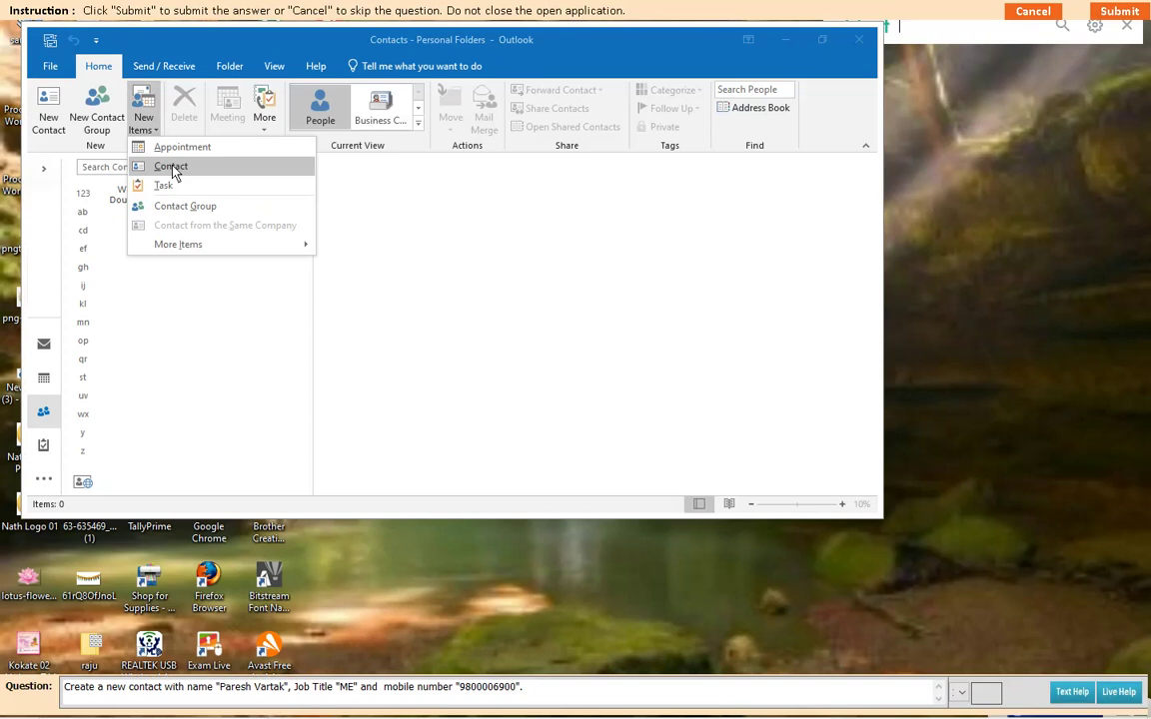
pyautogui.click(167, 165)
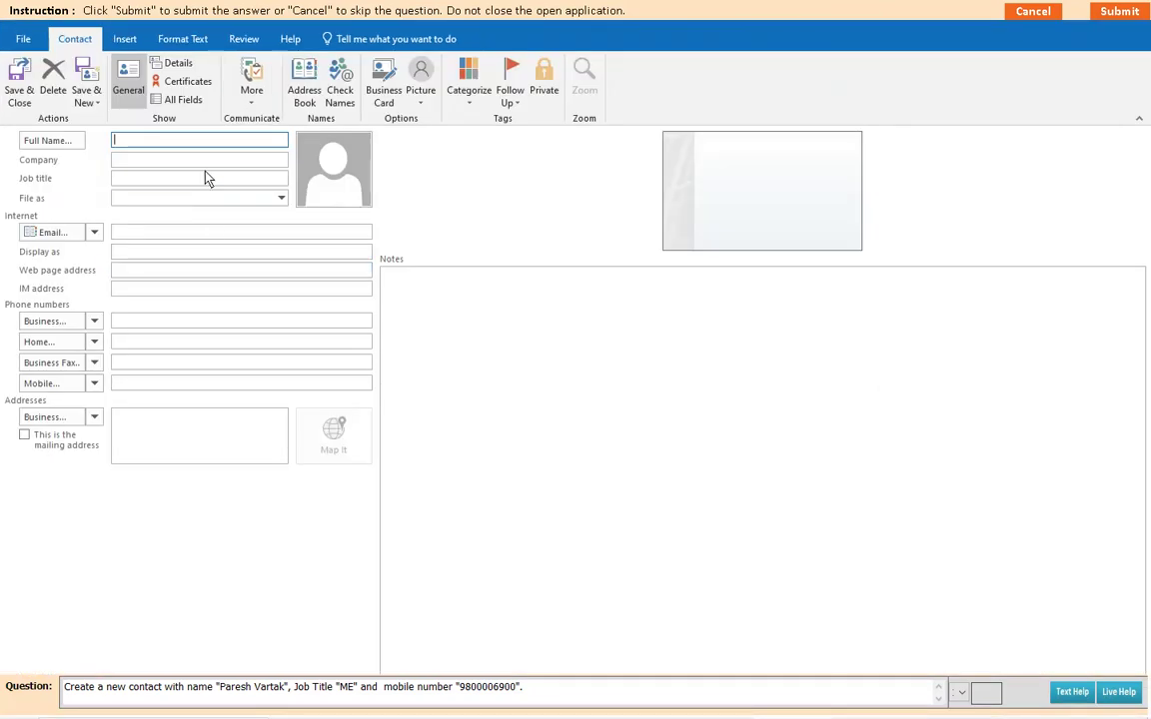
pyautogui.click(137, 184)
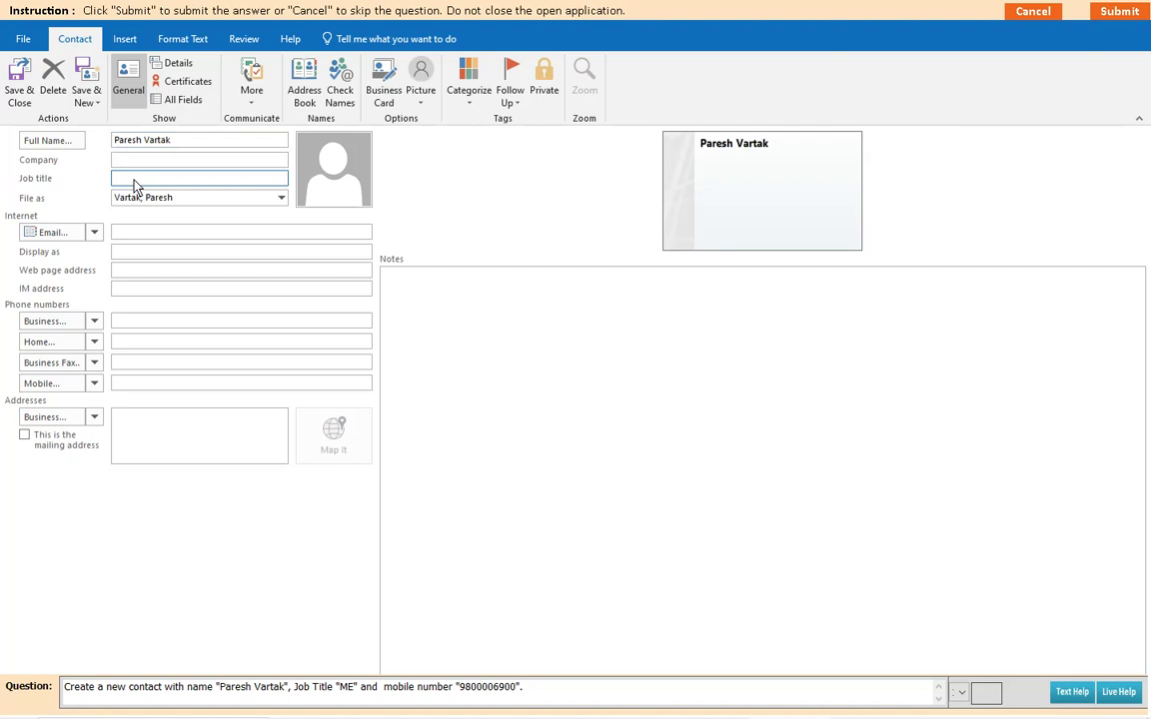
pyautogui.write('ME')
pyautogui.click(124, 387)
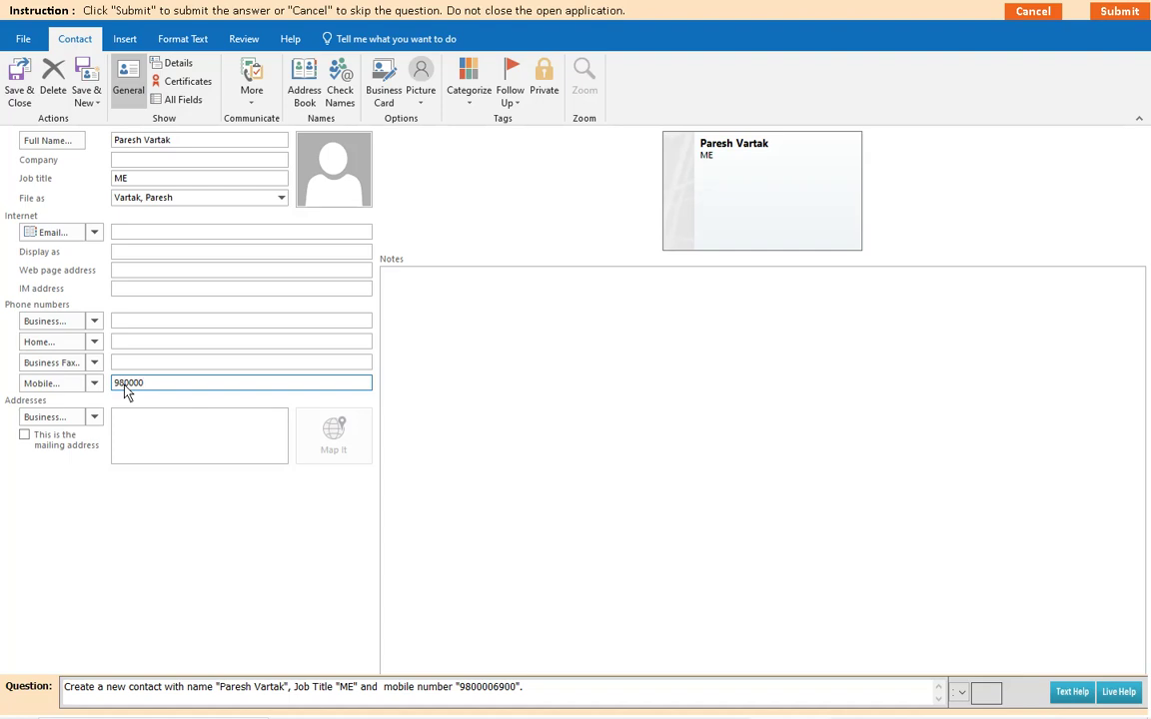
# Step: Save the question 7 contact, submit it, and dismiss the correct-answer message
pyautogui.click(20, 97)
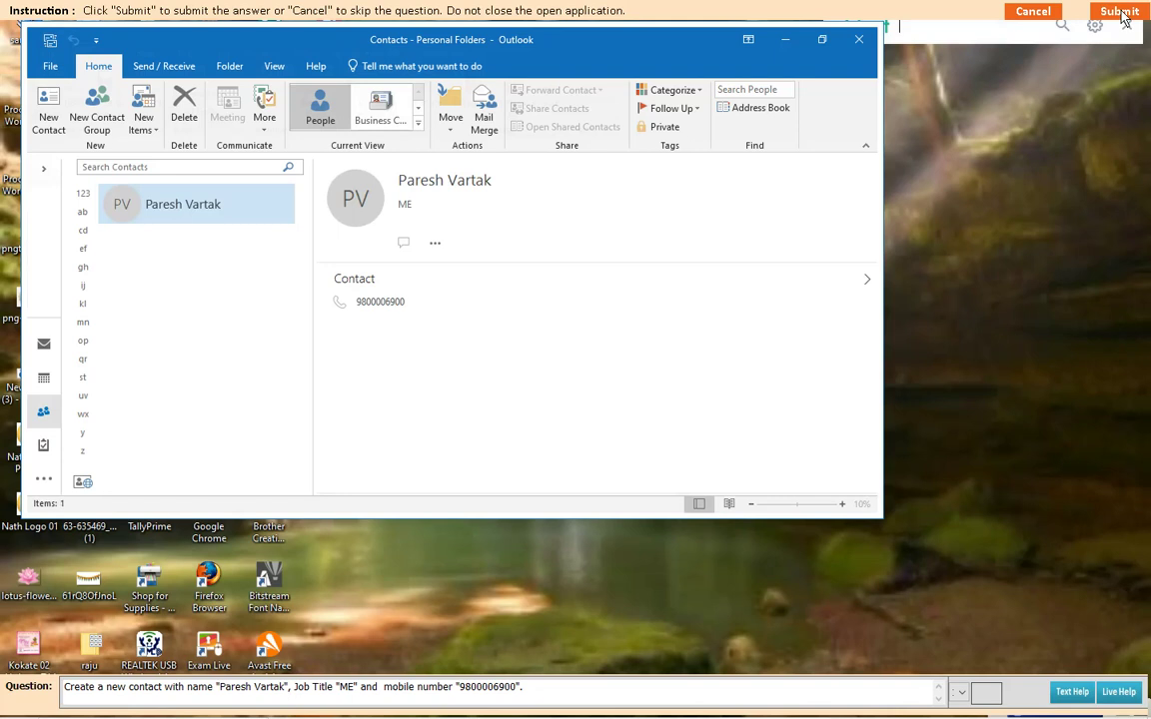
pyautogui.click(1121, 12)
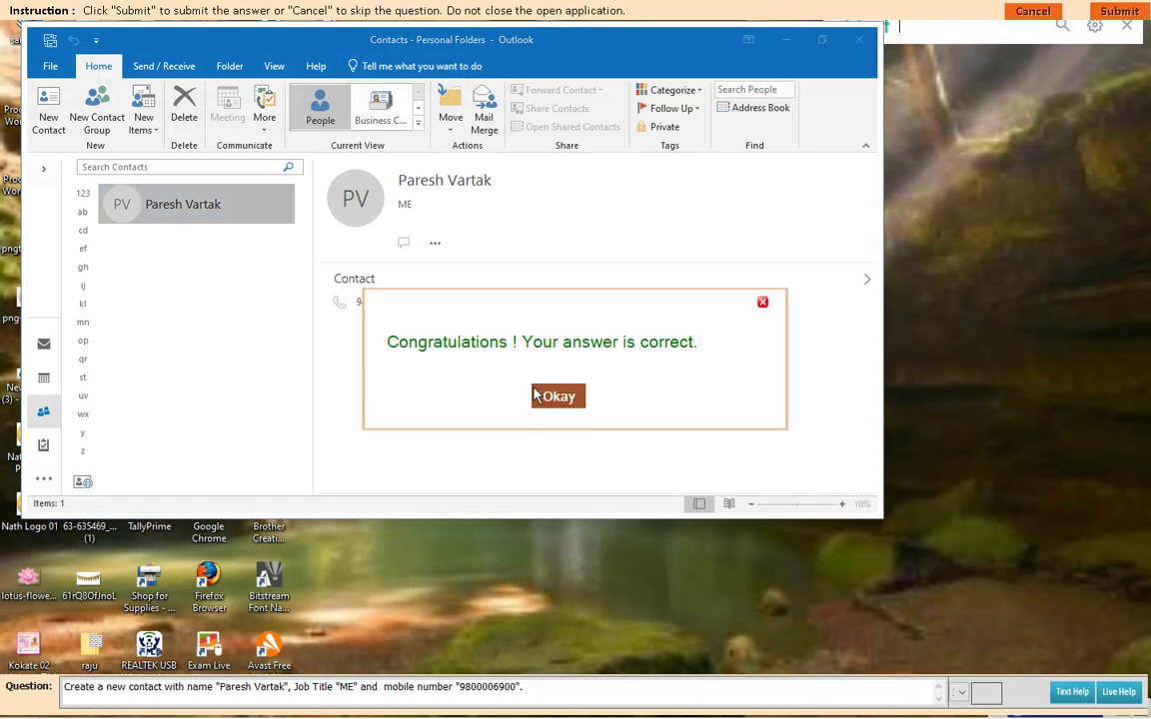
pyautogui.click(555, 395)
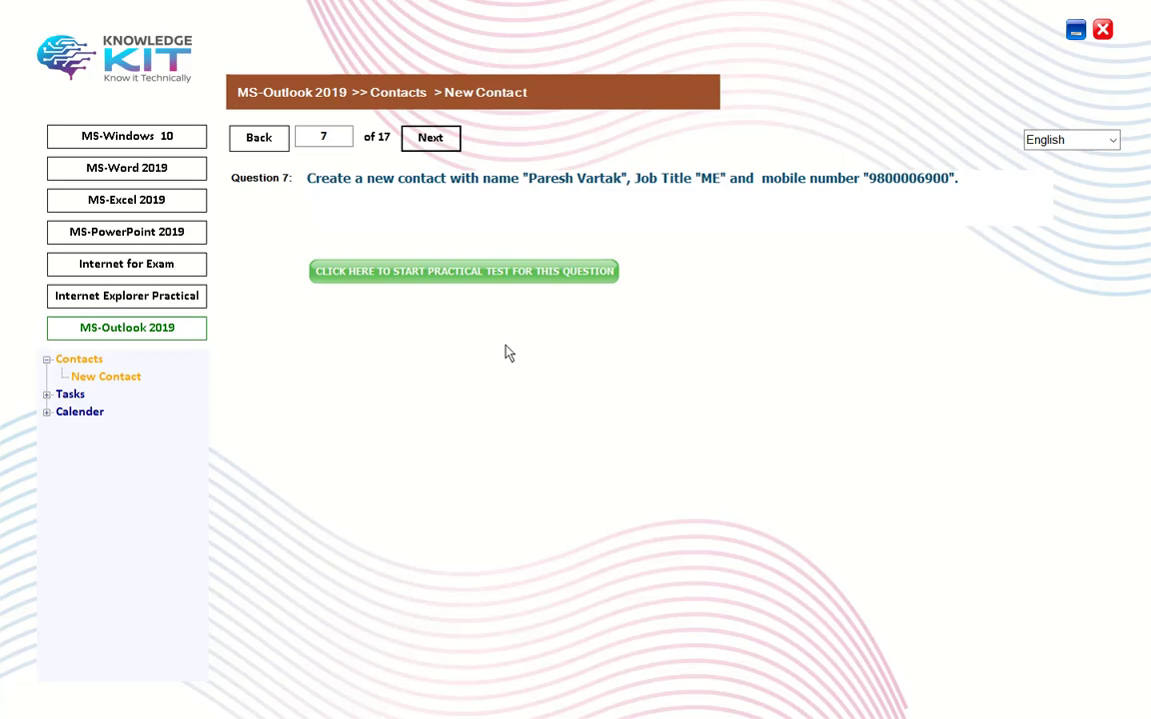
# Step: Go to question 8 and enter a new contact with the full name and e-mail address
pyautogui.click(434, 140)
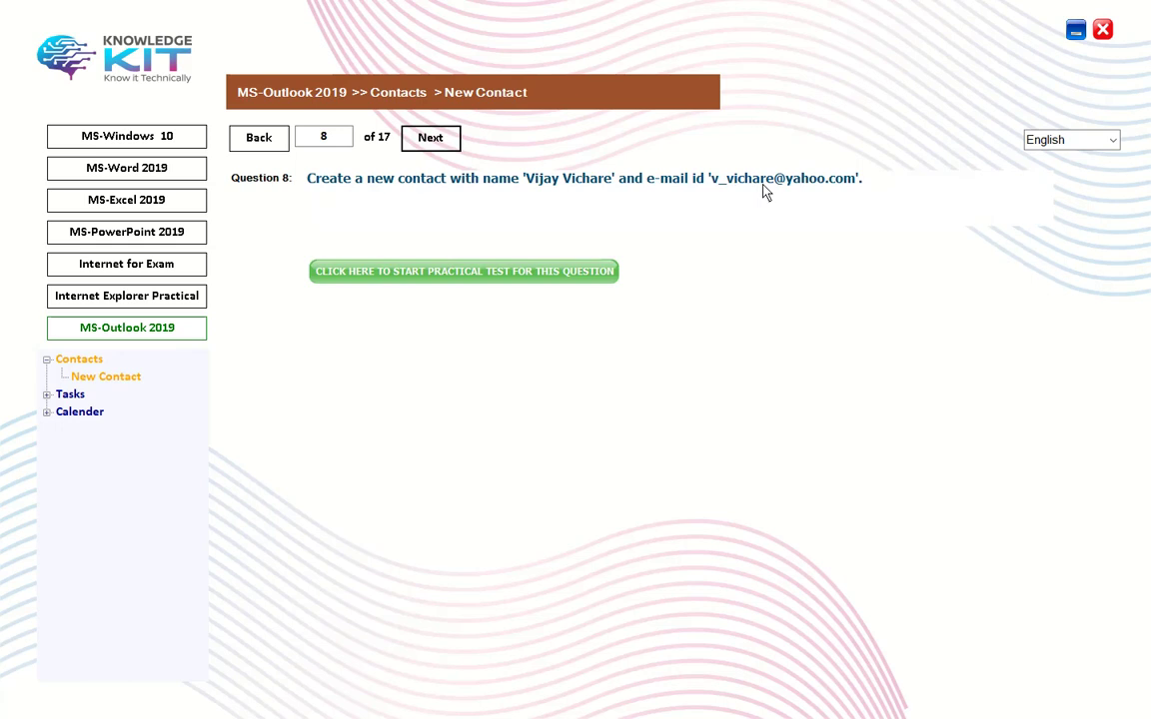
pyautogui.click(452, 277)
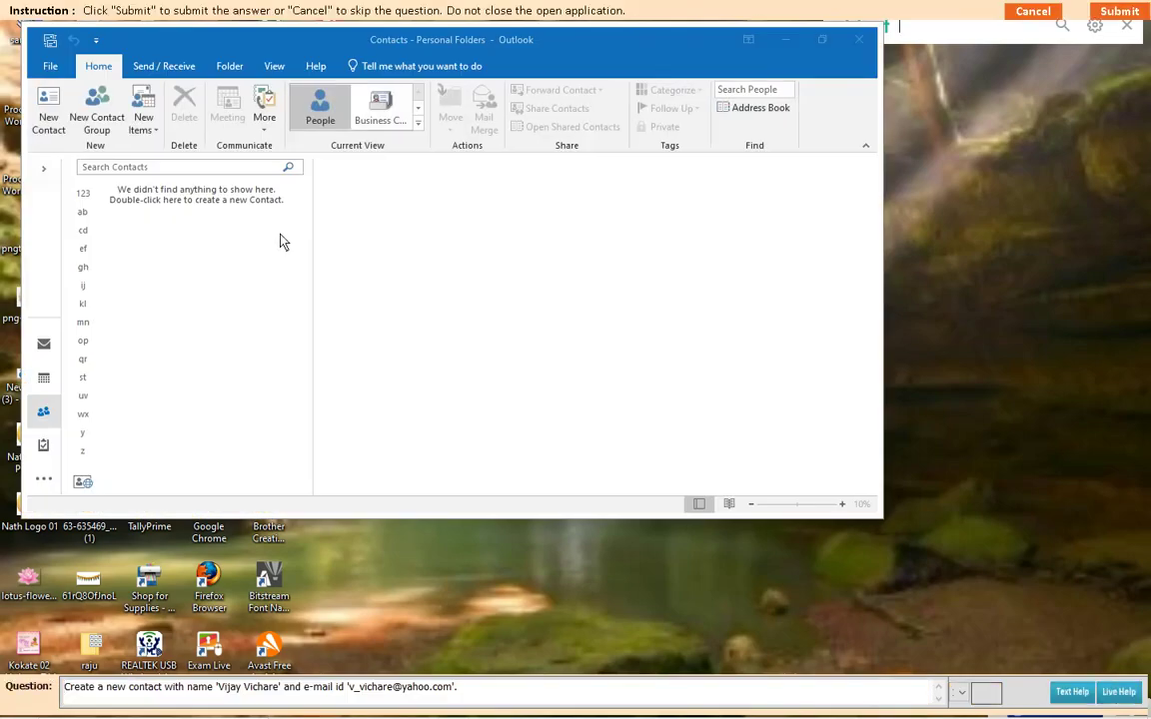
pyautogui.click(144, 123)
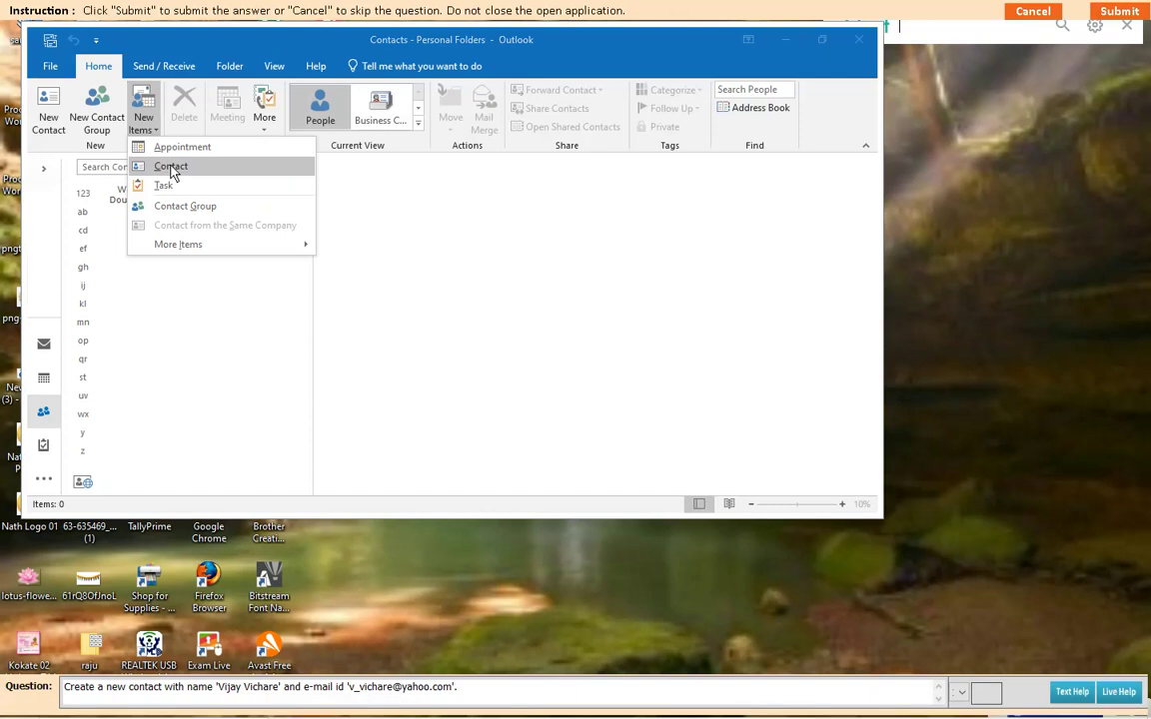
pyautogui.click(171, 168)
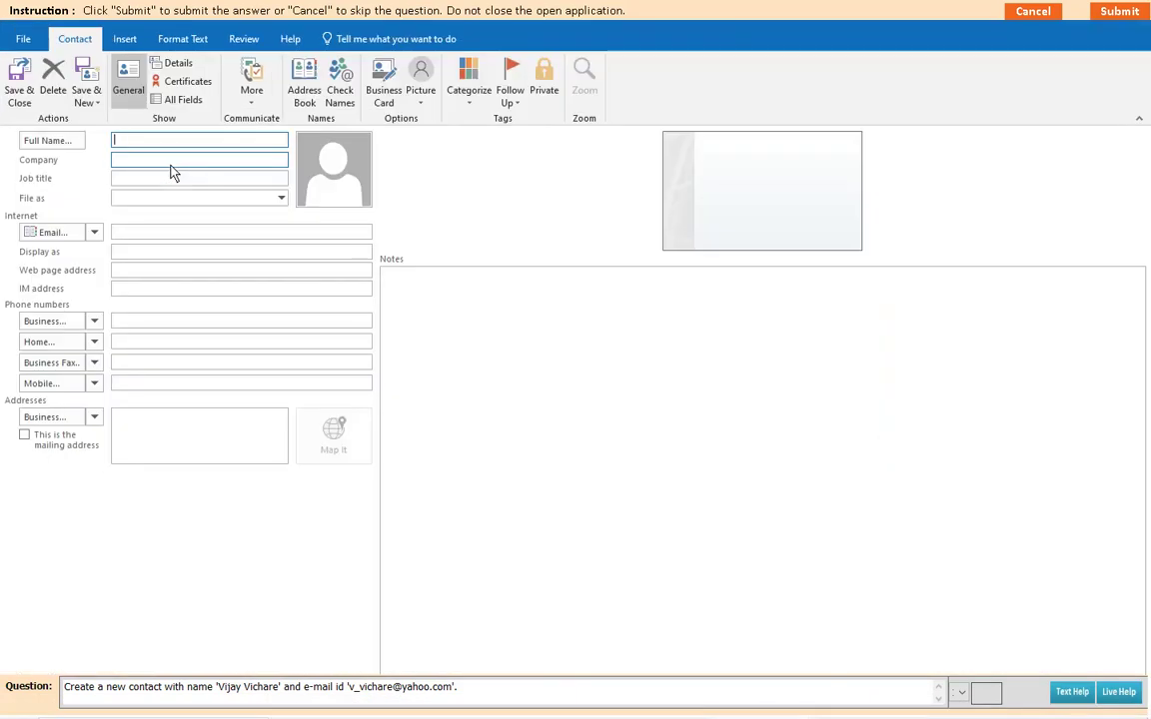
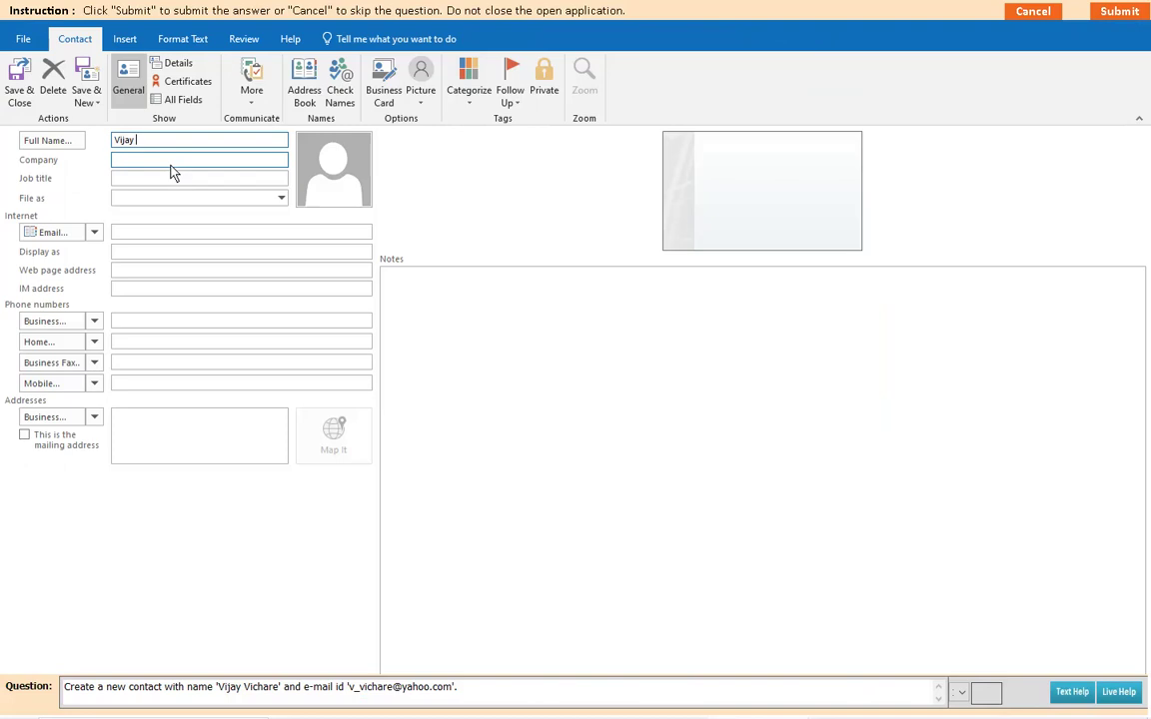
pyautogui.click(133, 234)
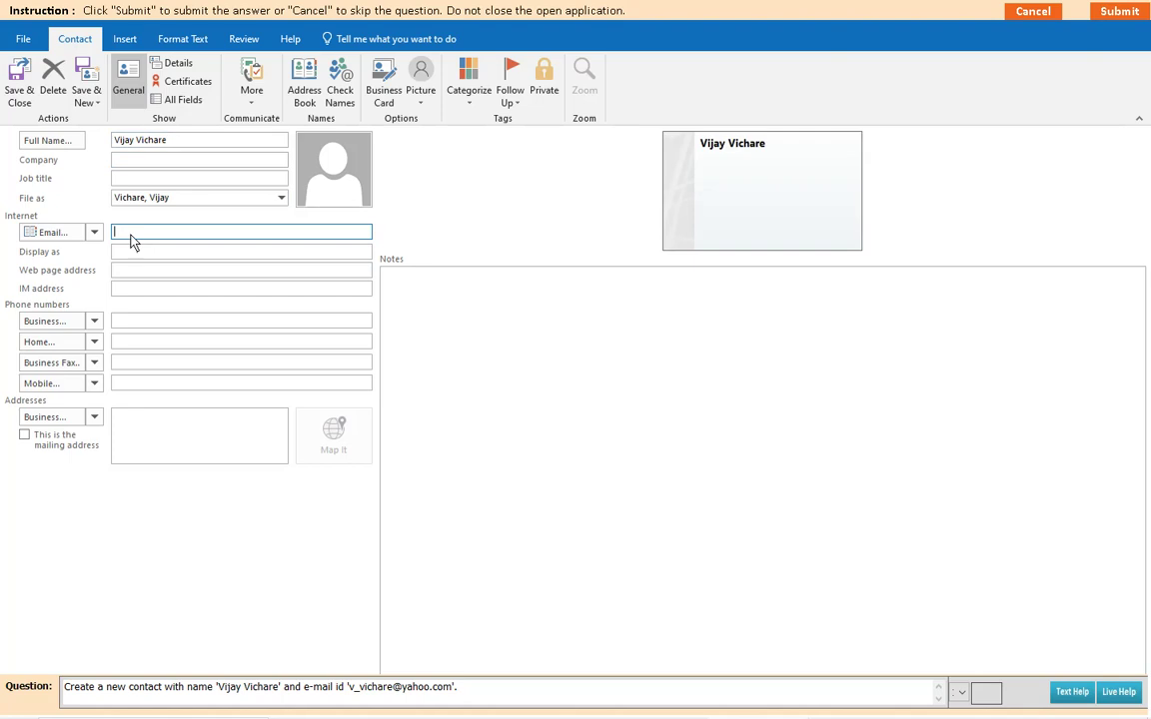
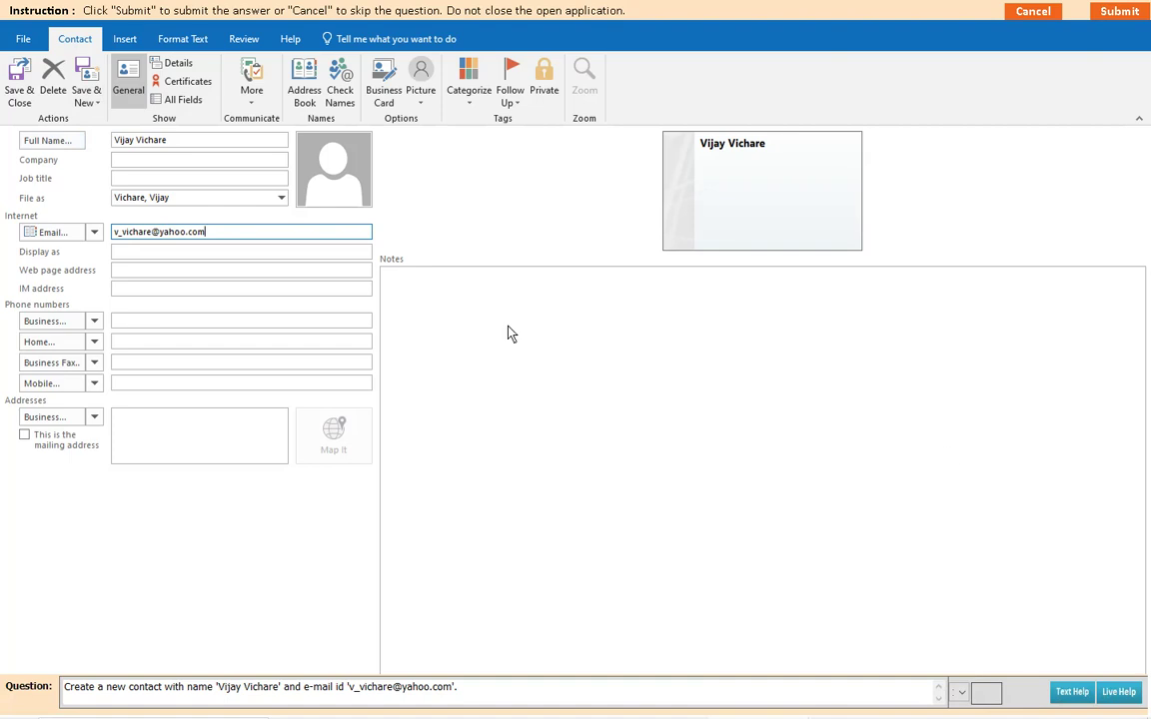
# Step: Save the question 8 contact, submit it, and dismiss the correct-answer message
pyautogui.click(19, 80)
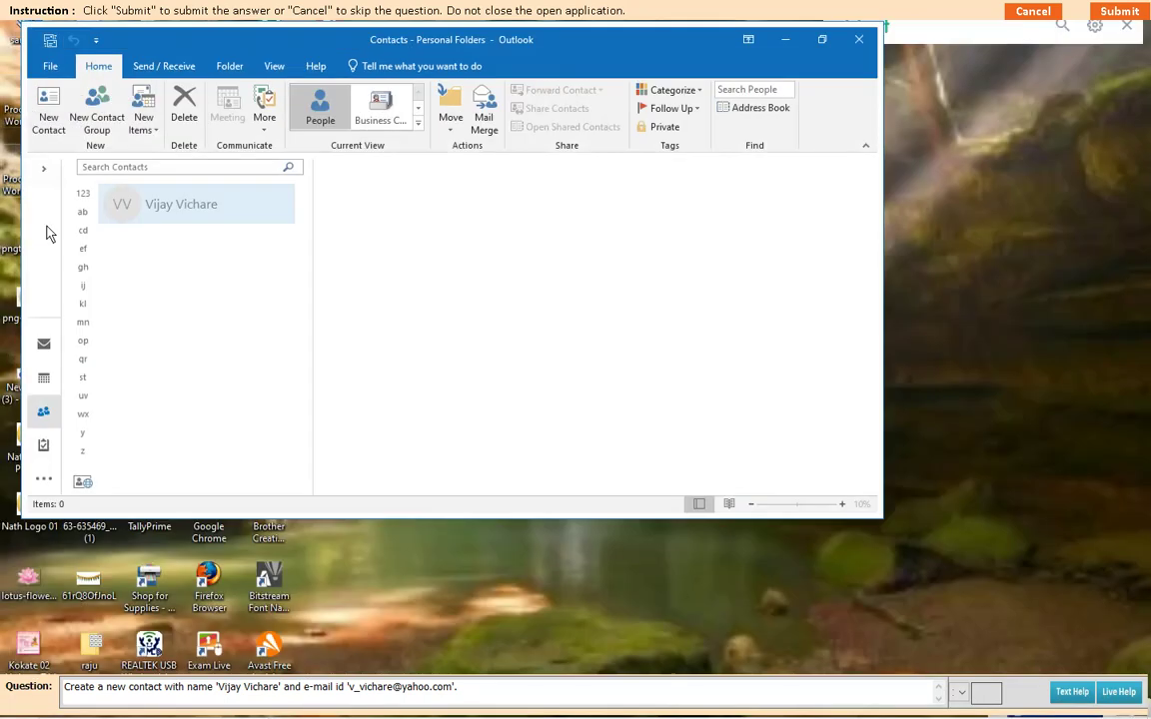
pyautogui.click(1109, 11)
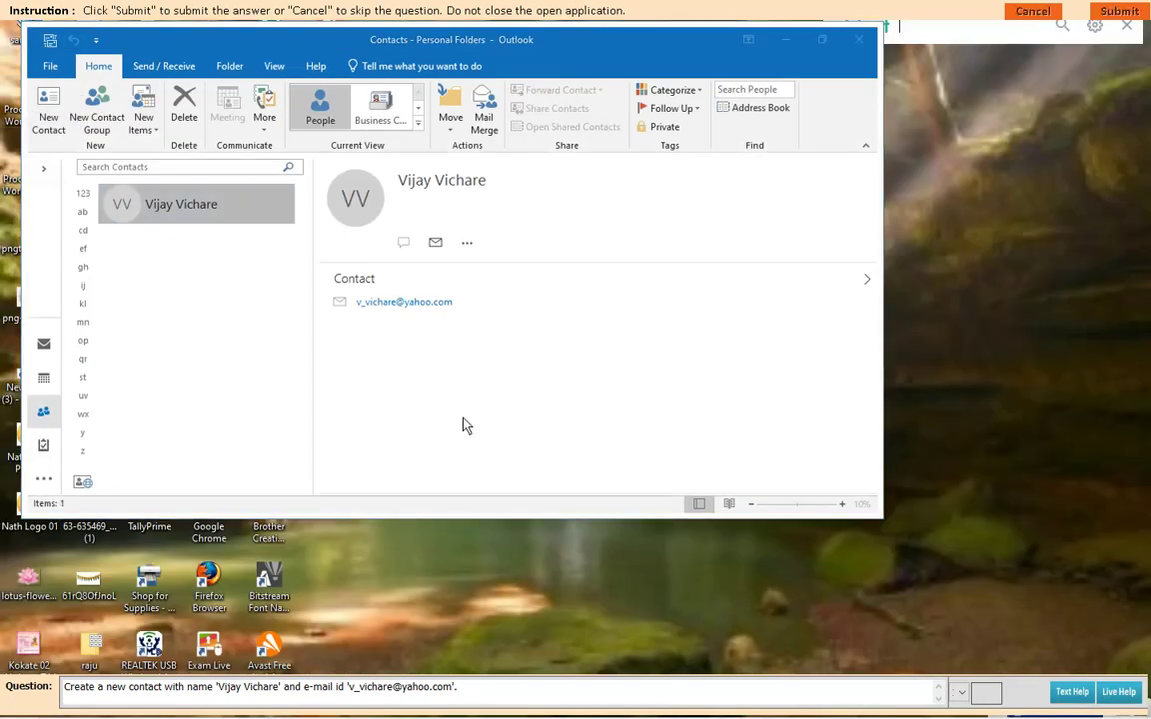
pyautogui.click(570, 403)
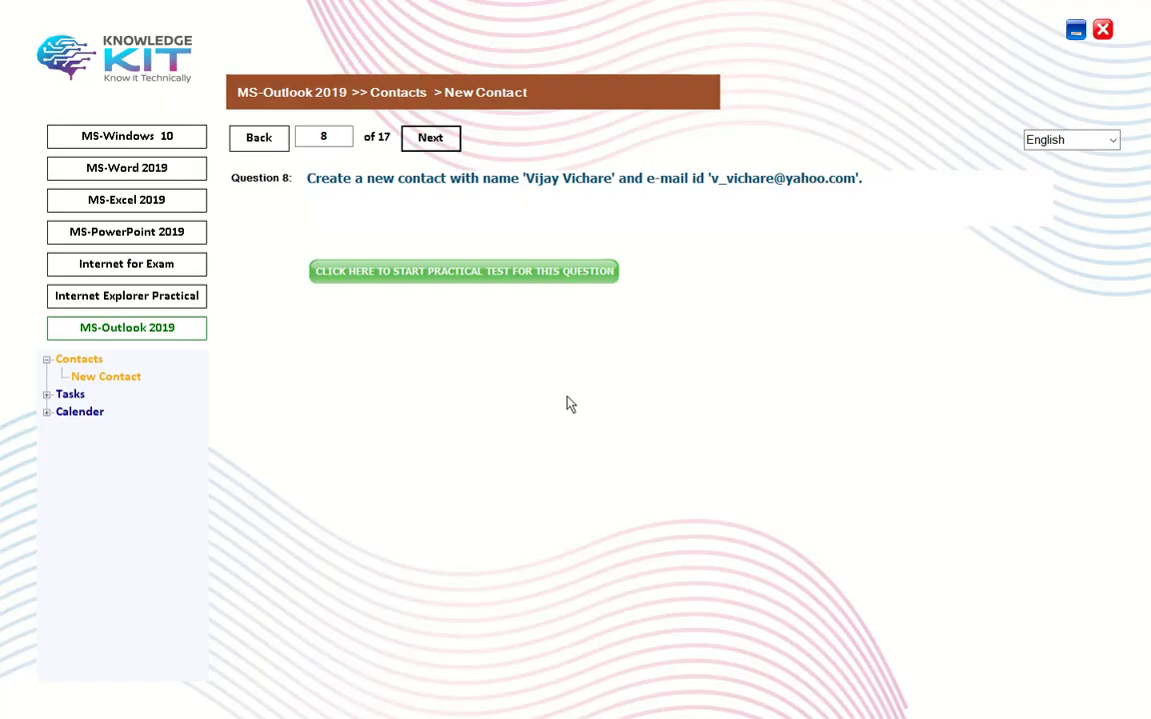
# Step: Go to Question 9, launch its practical test and start a new Outlook contact
pyautogui.click(431, 141)
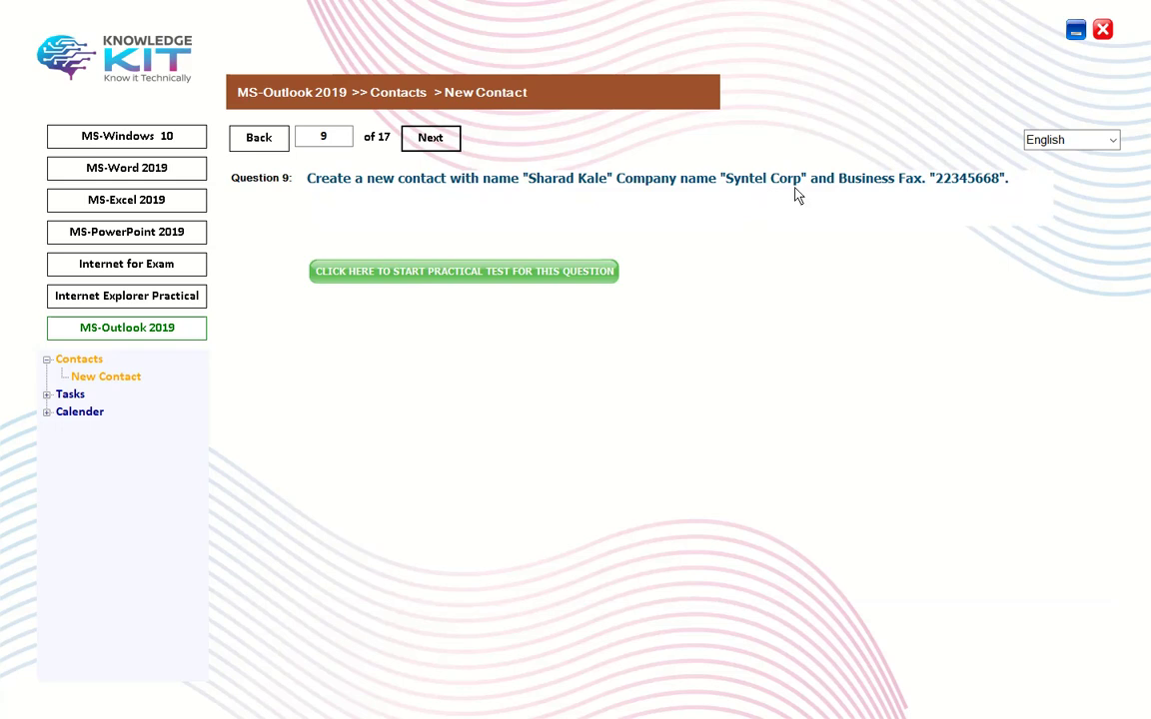
pyautogui.click(454, 271)
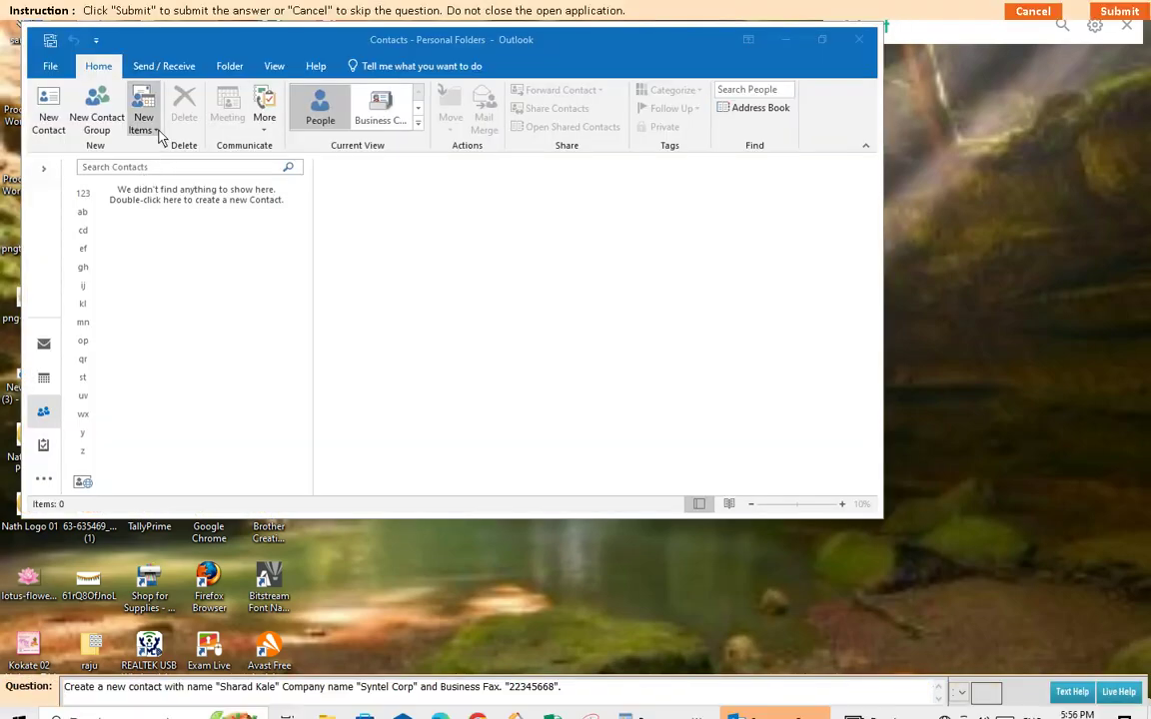
pyautogui.click(146, 122)
pyautogui.click(170, 166)
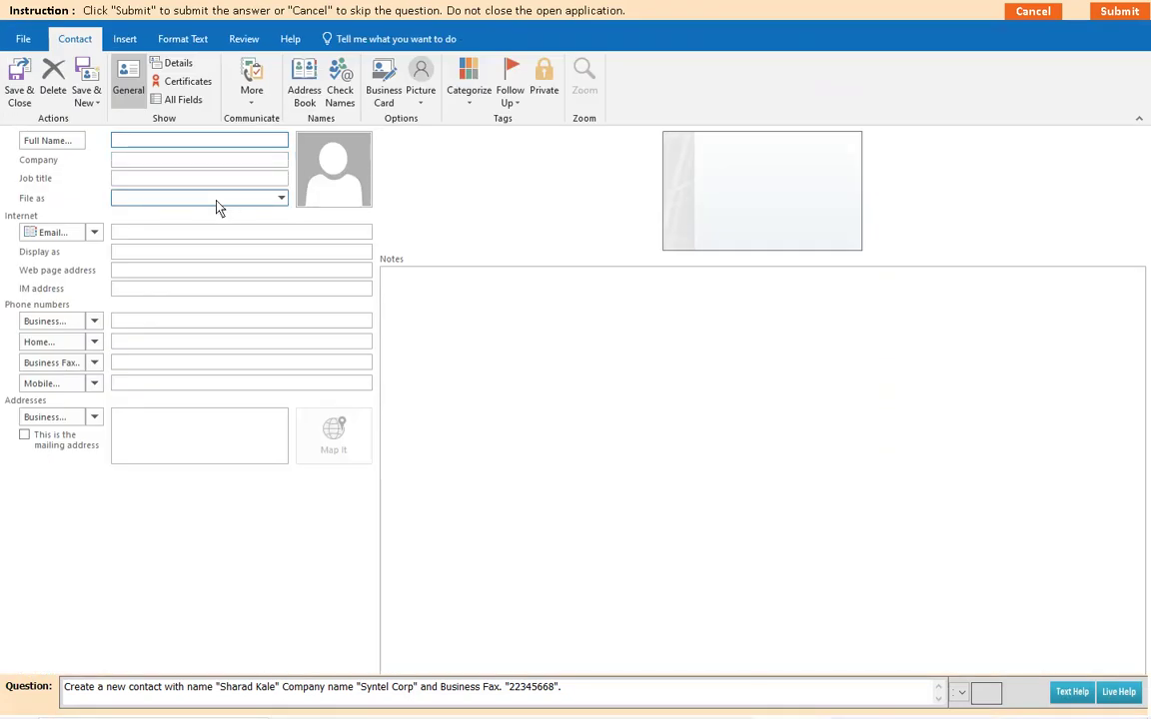
# Step: Save a contact with the full name, company Syntel Corp and business fax, then advance to Question 10
pyautogui.click(144, 164)
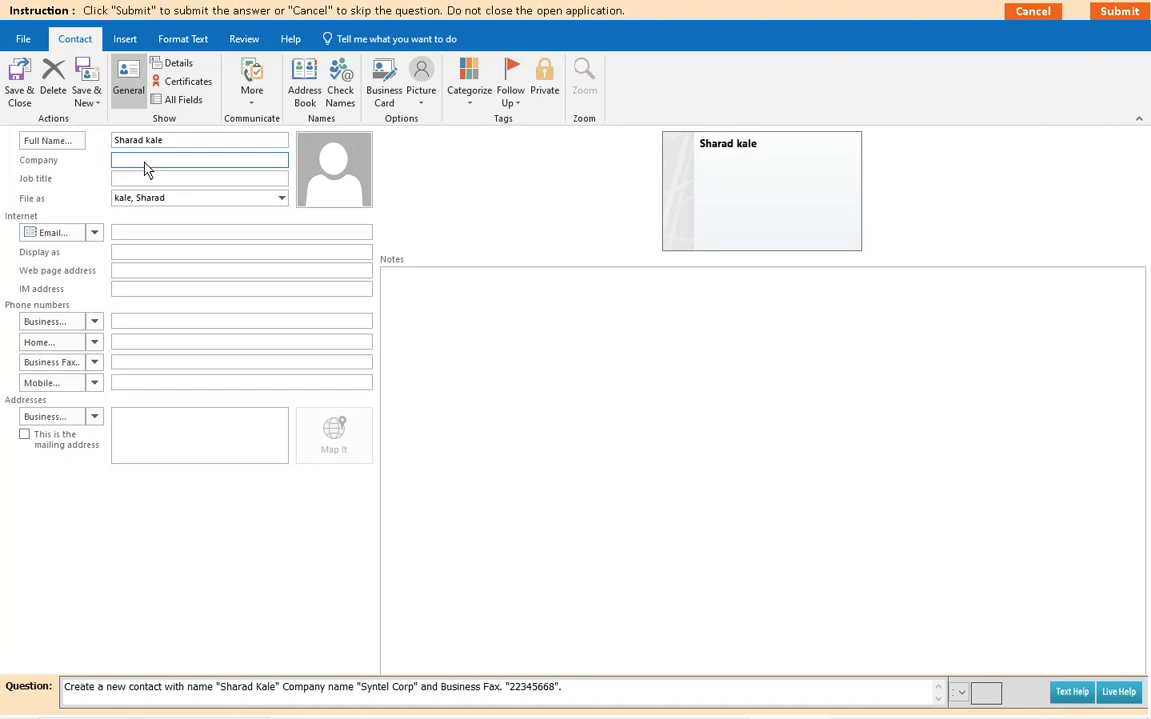
pyautogui.write('Syntel Corp')
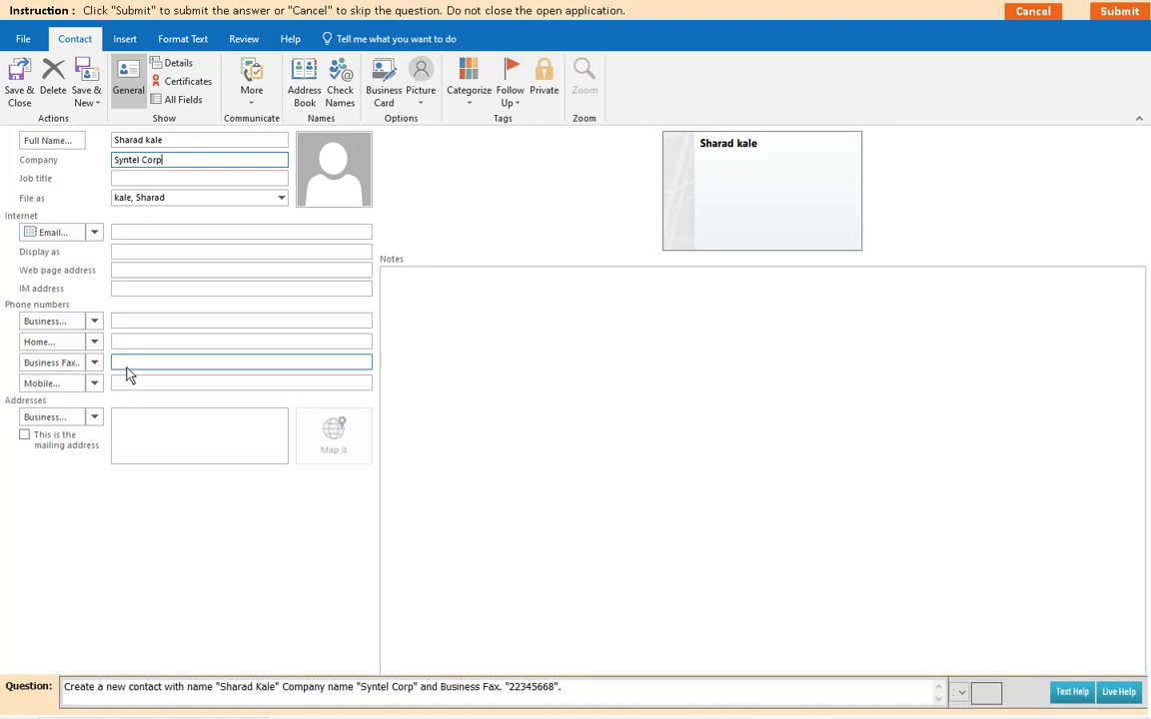
pyautogui.click(125, 366)
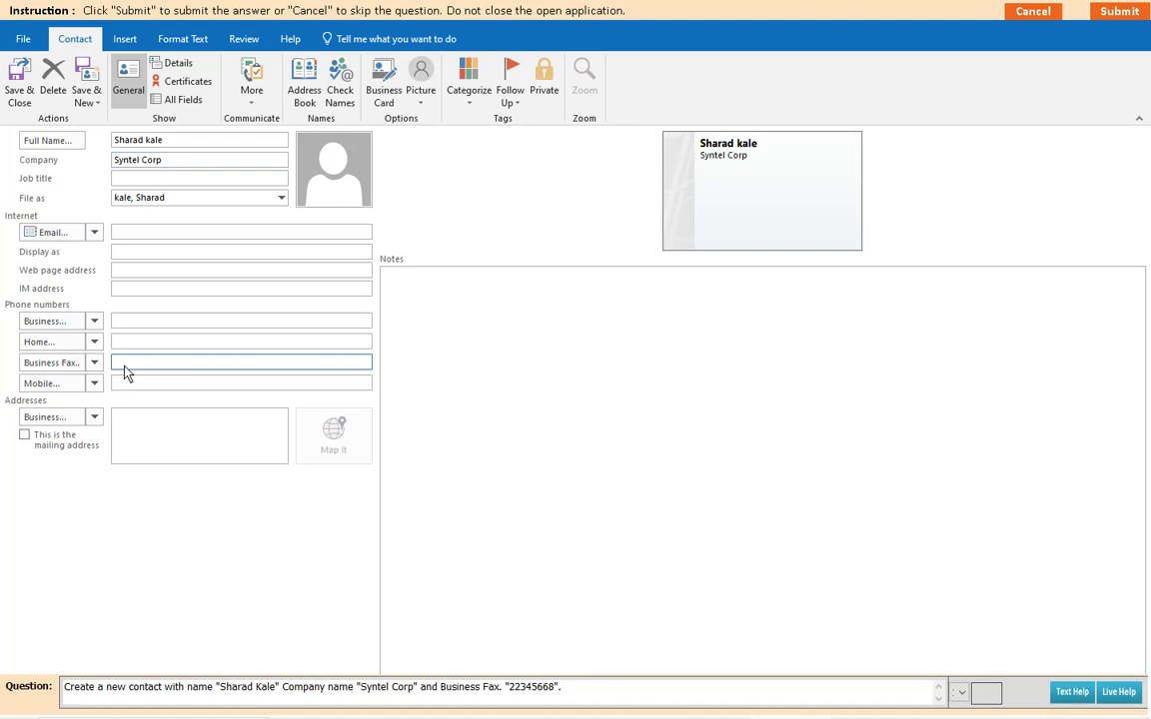
pyautogui.write('22345668')
pyautogui.click(20, 90)
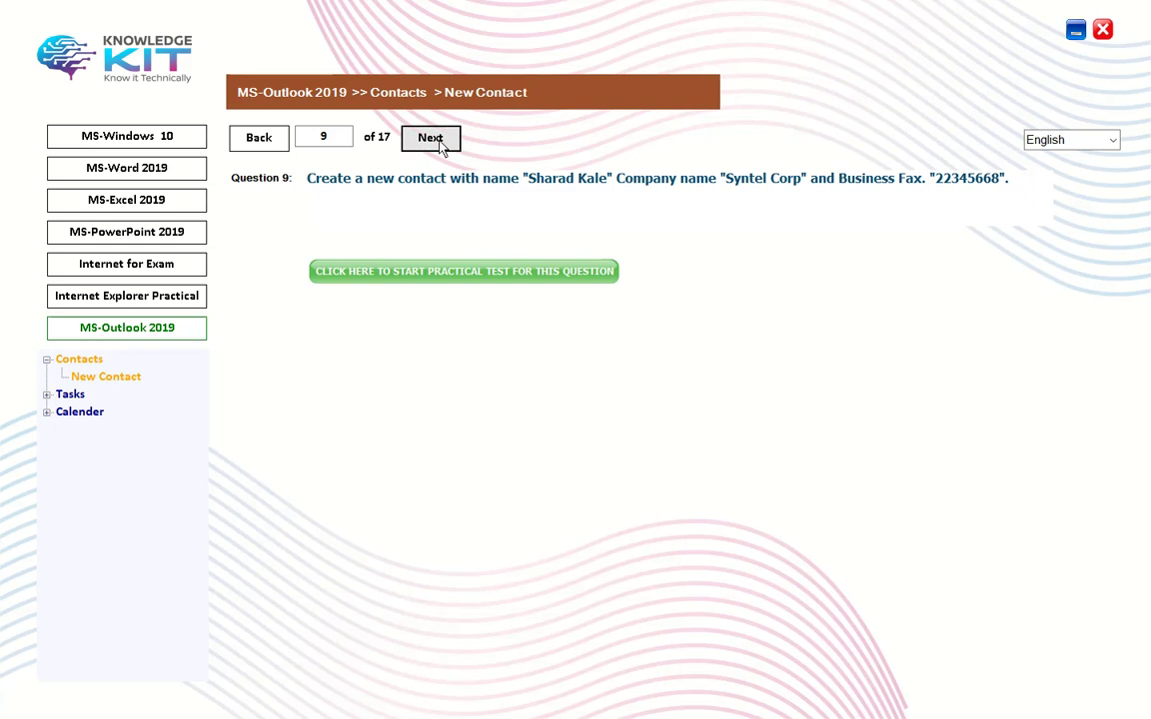
pyautogui.click(437, 142)
# Step: Launch Question 10's practical test and start a new contact
pyautogui.click(431, 275)
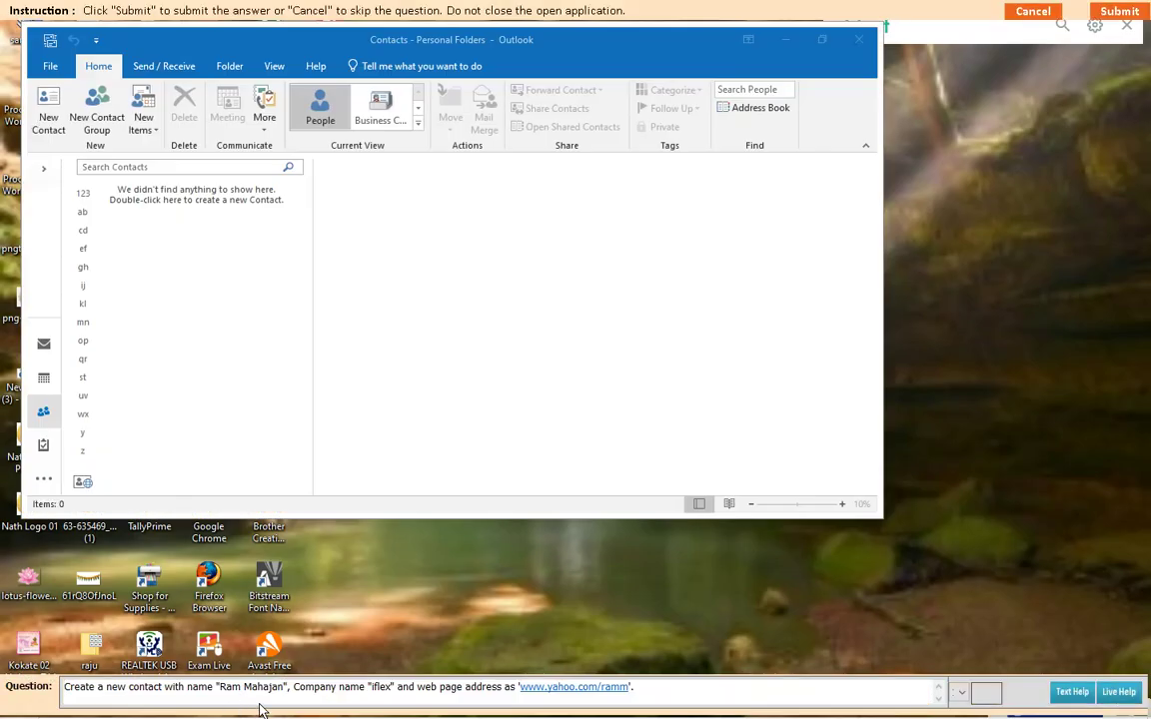
pyautogui.click(157, 138)
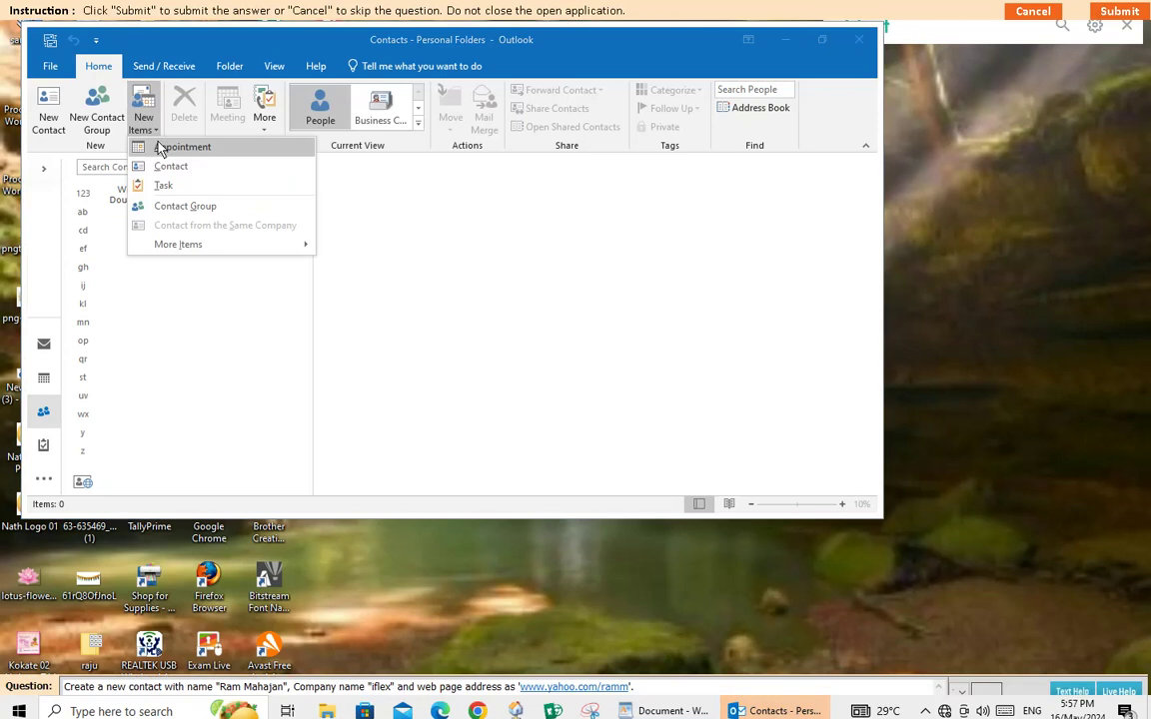
pyautogui.click(165, 165)
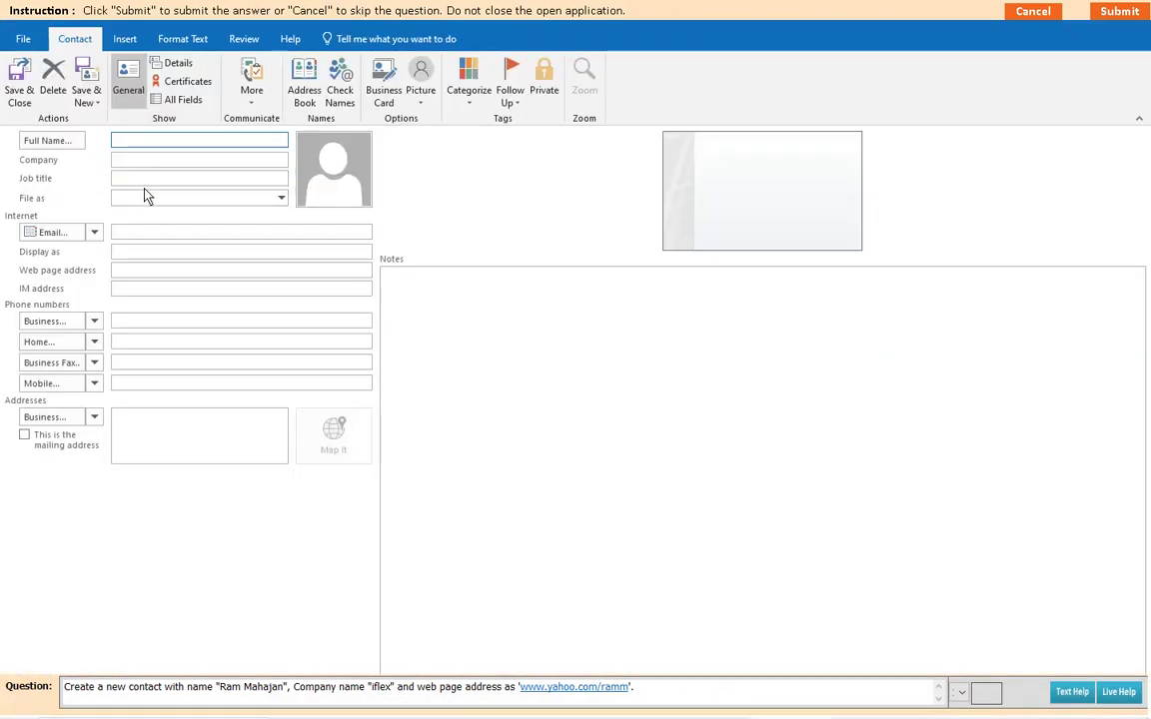
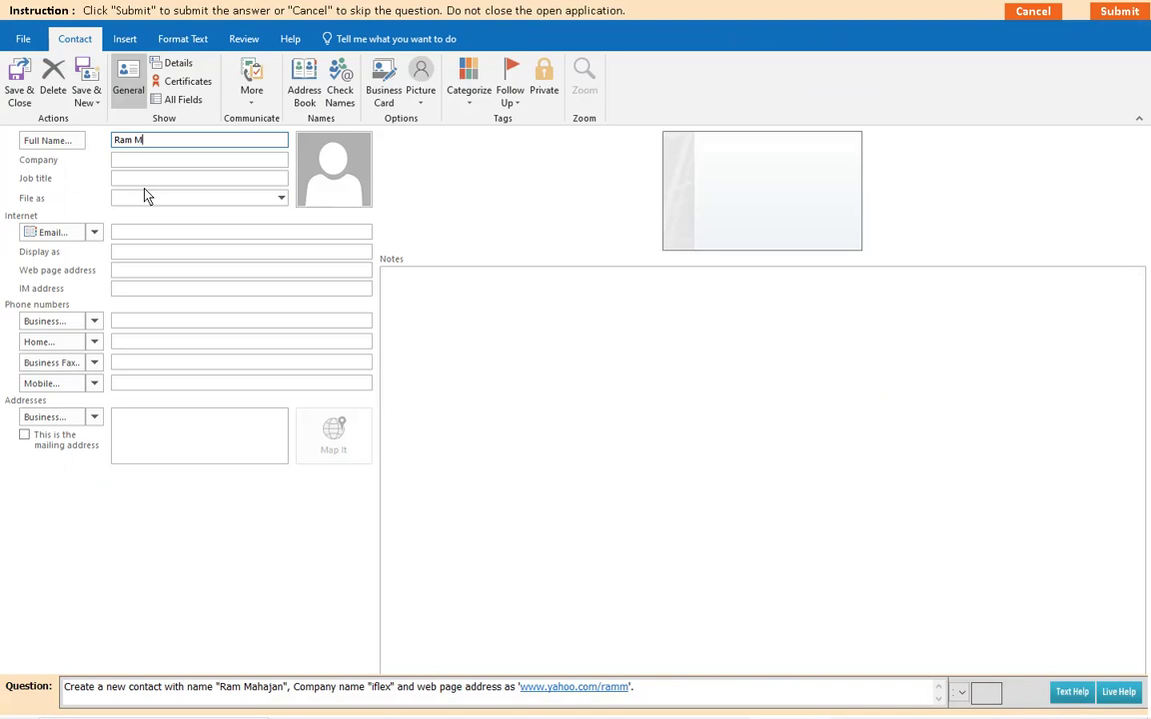
pyautogui.click(133, 162)
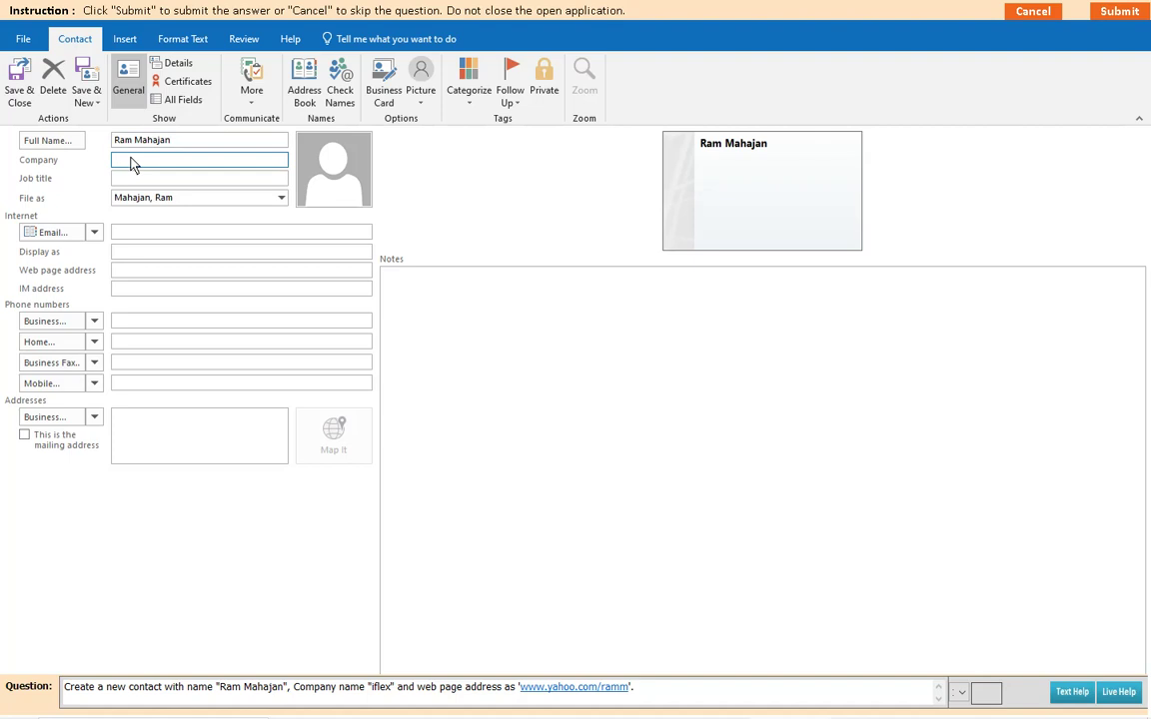
pyautogui.write('iflex')
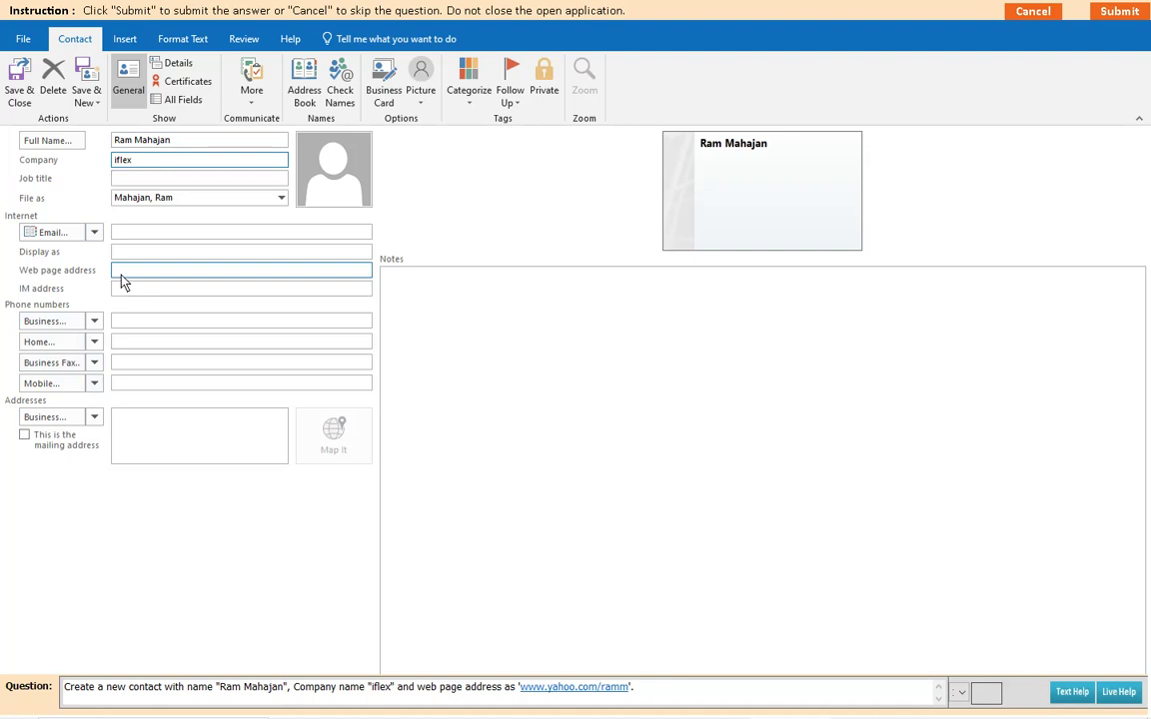
pyautogui.click(191, 280)
pyautogui.write('w')
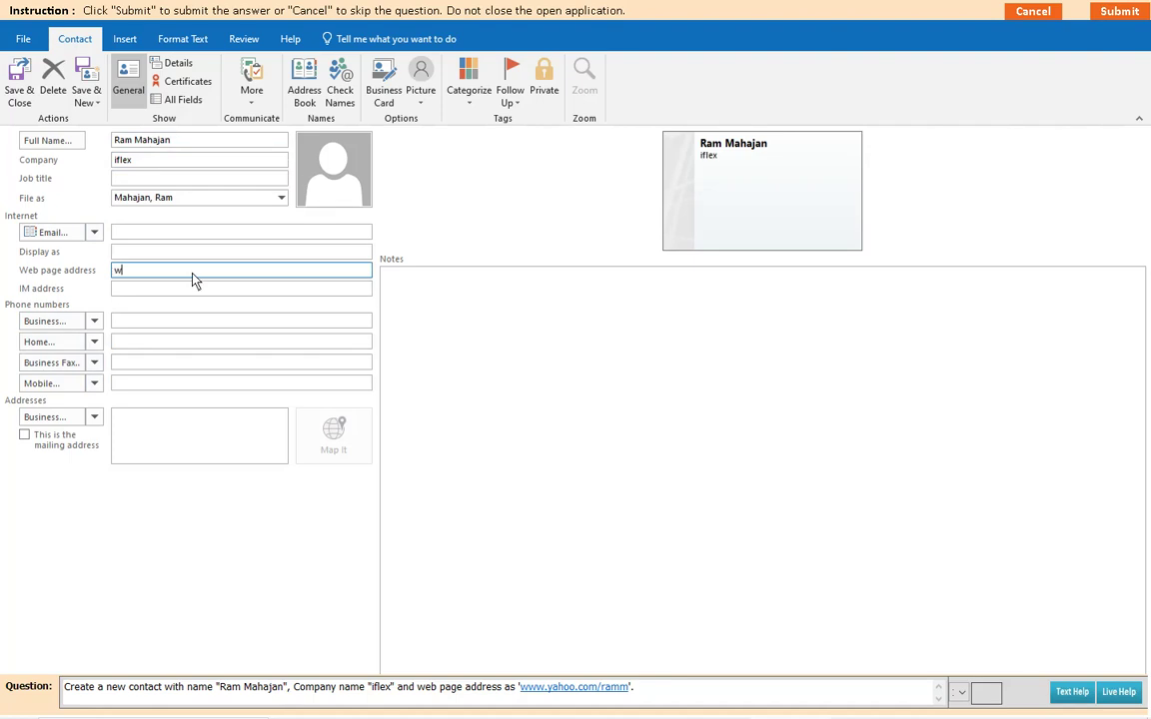
pyautogui.write('ww.yahoo.com/ramm')
pyautogui.click(19, 85)
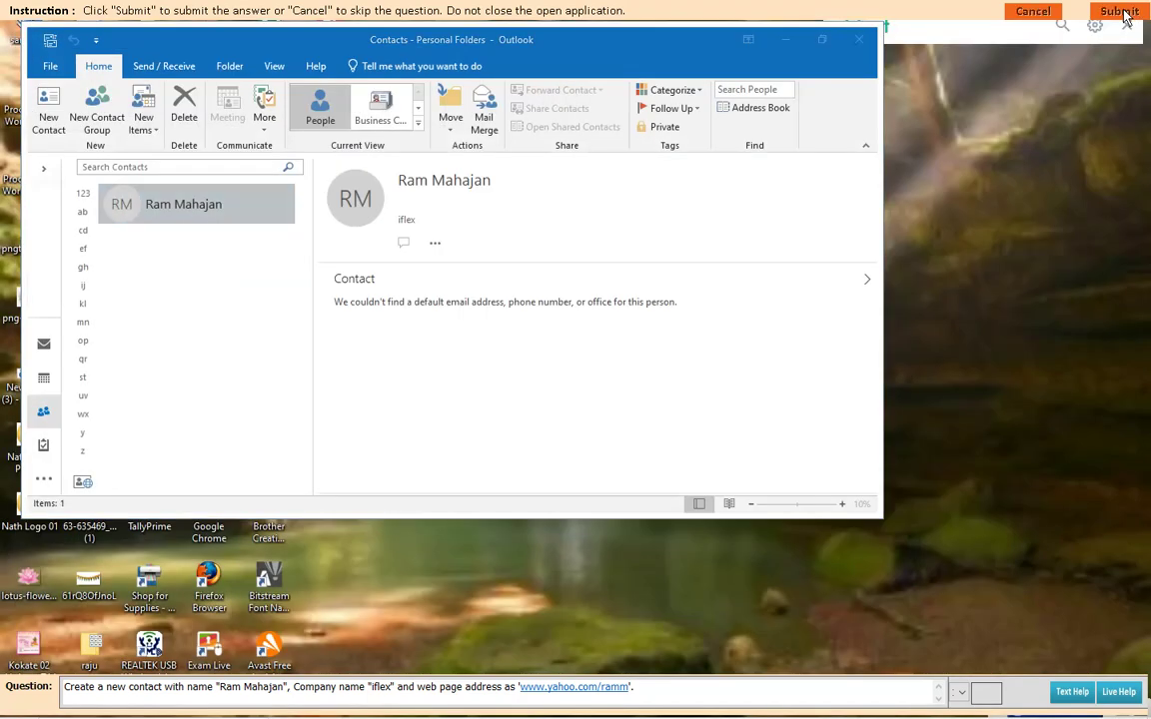
pyautogui.click(561, 398)
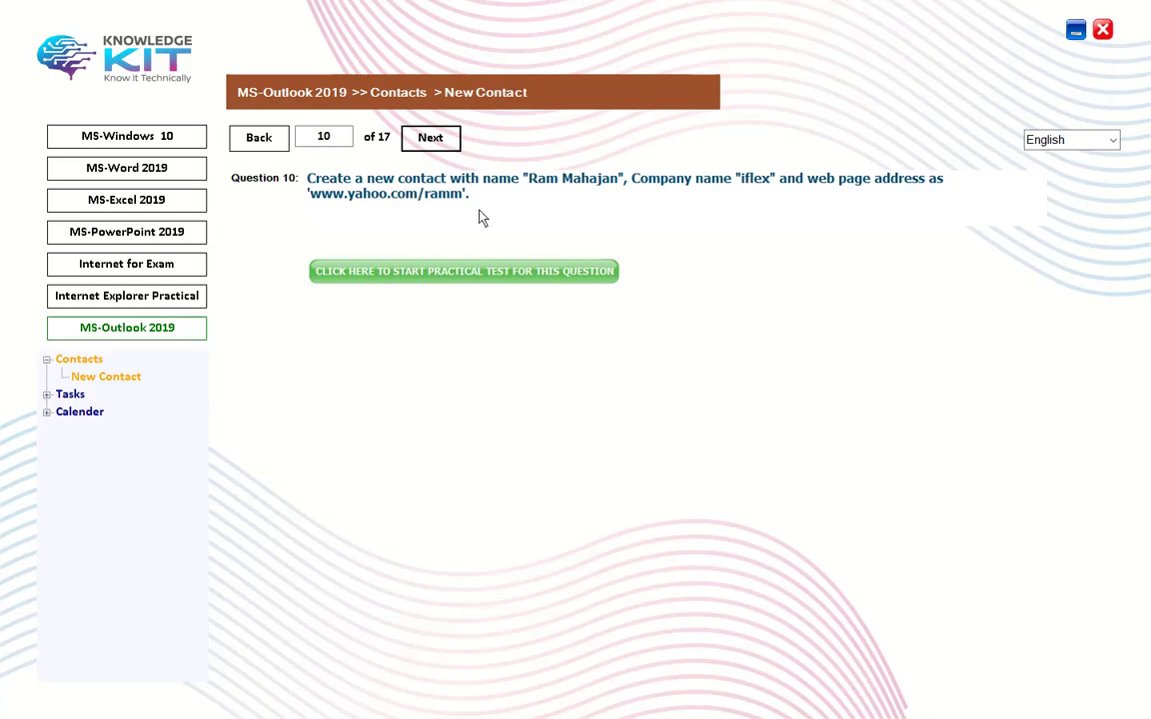
# Step: Move to Question 11, launch its practical test and start a new contact
pyautogui.click(408, 137)
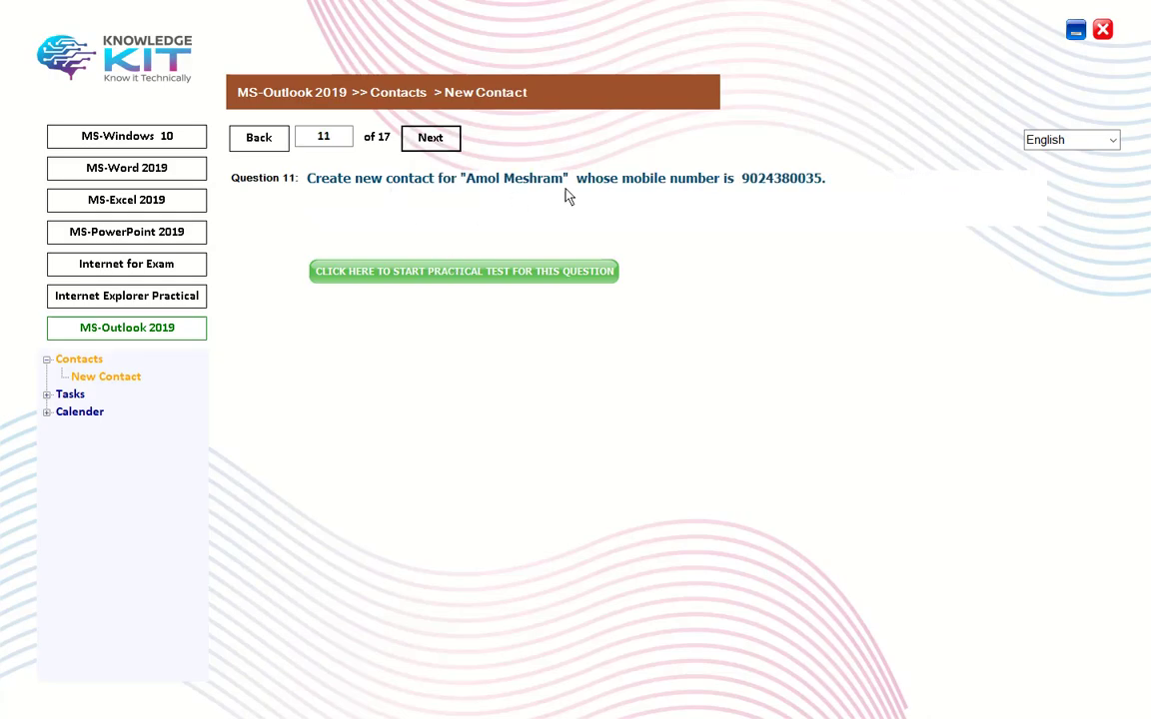
pyautogui.click(480, 273)
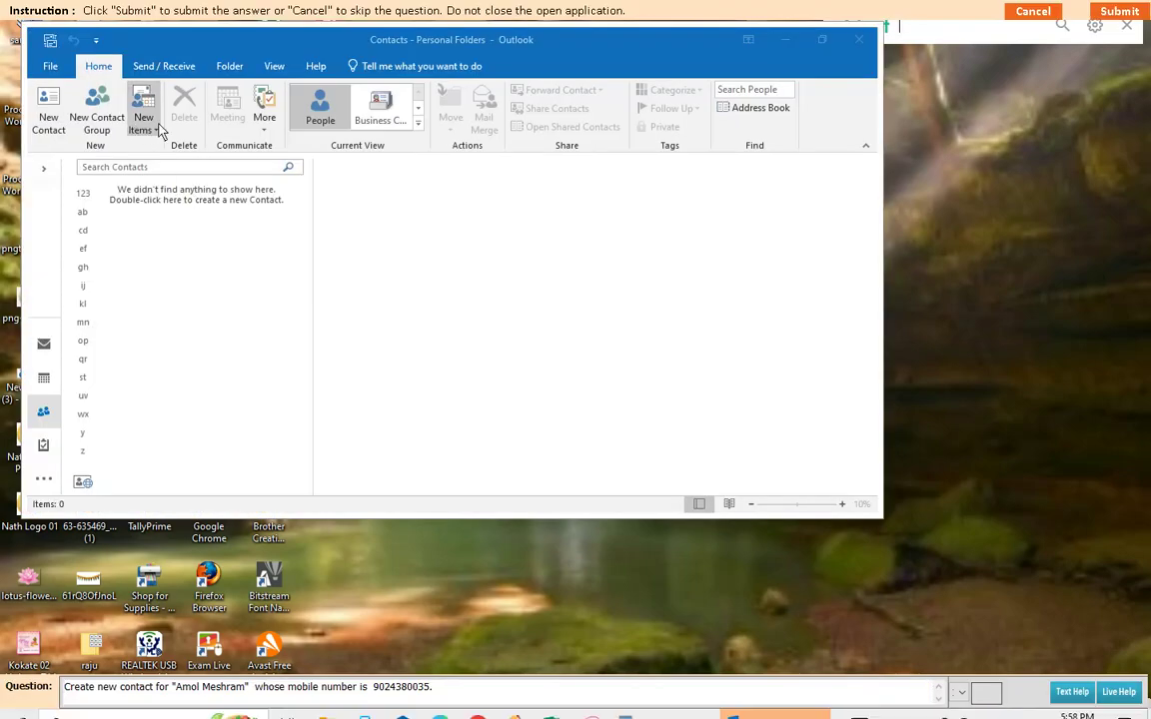
pyautogui.click(140, 128)
pyautogui.click(180, 174)
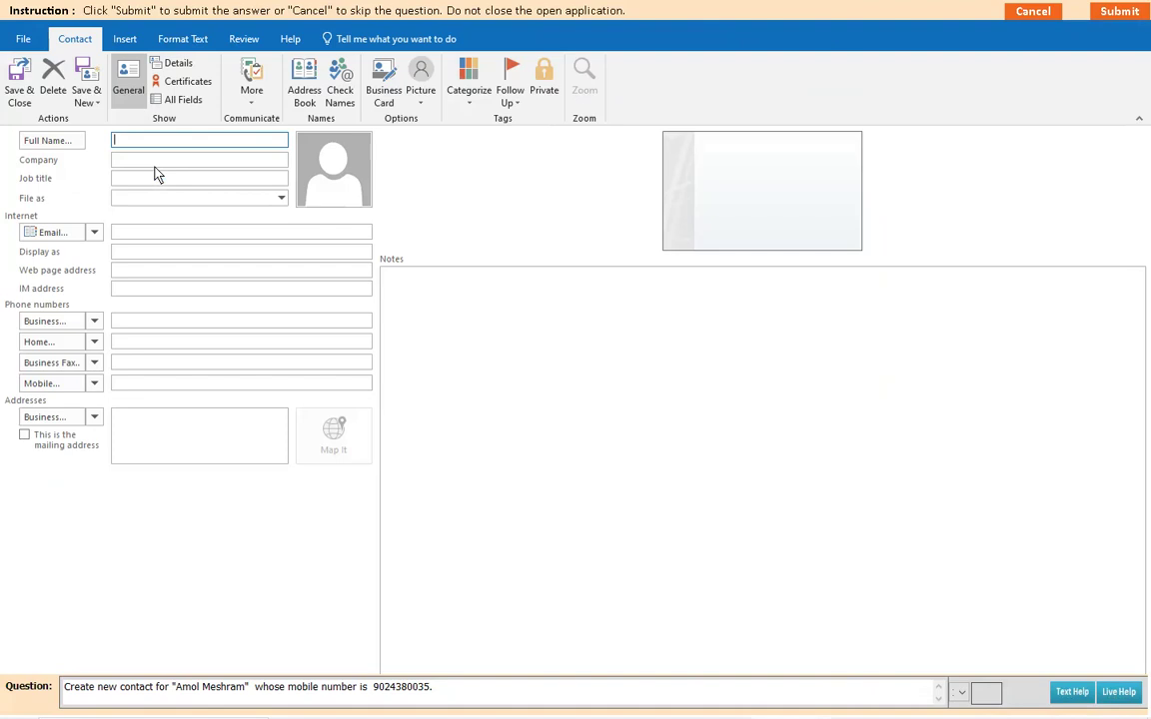
# Step: Save the contact with the required full name and mobile number, then submit it
pyautogui.click(125, 389)
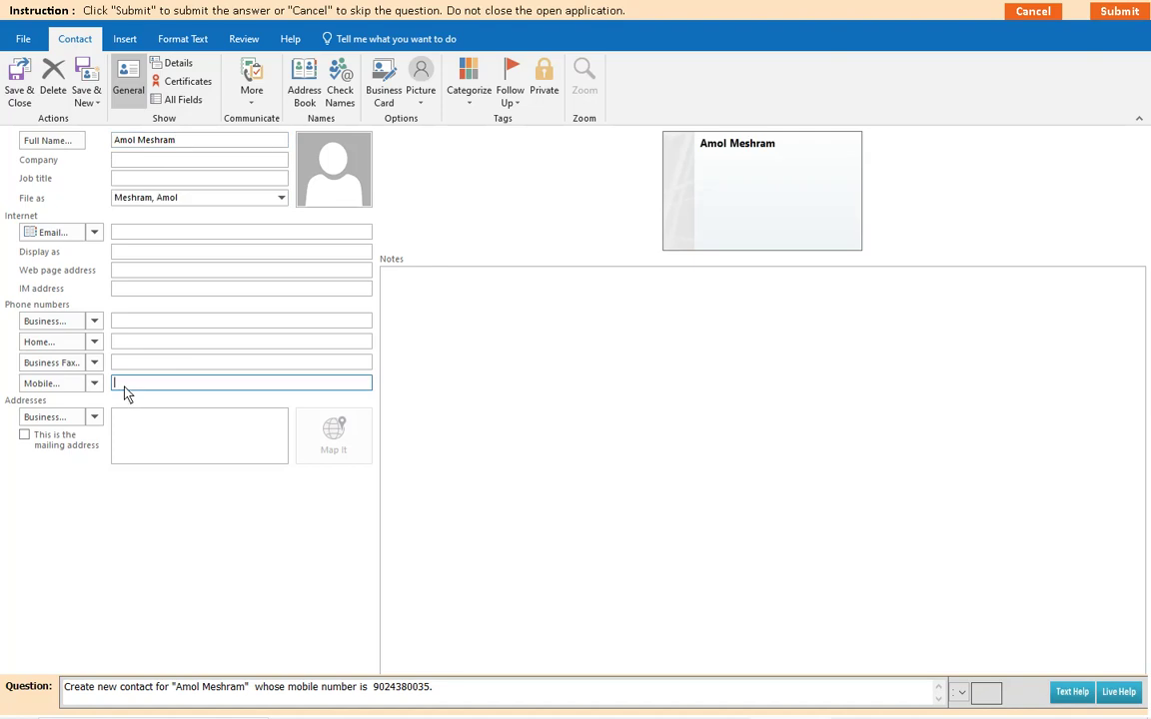
pyautogui.click(19, 90)
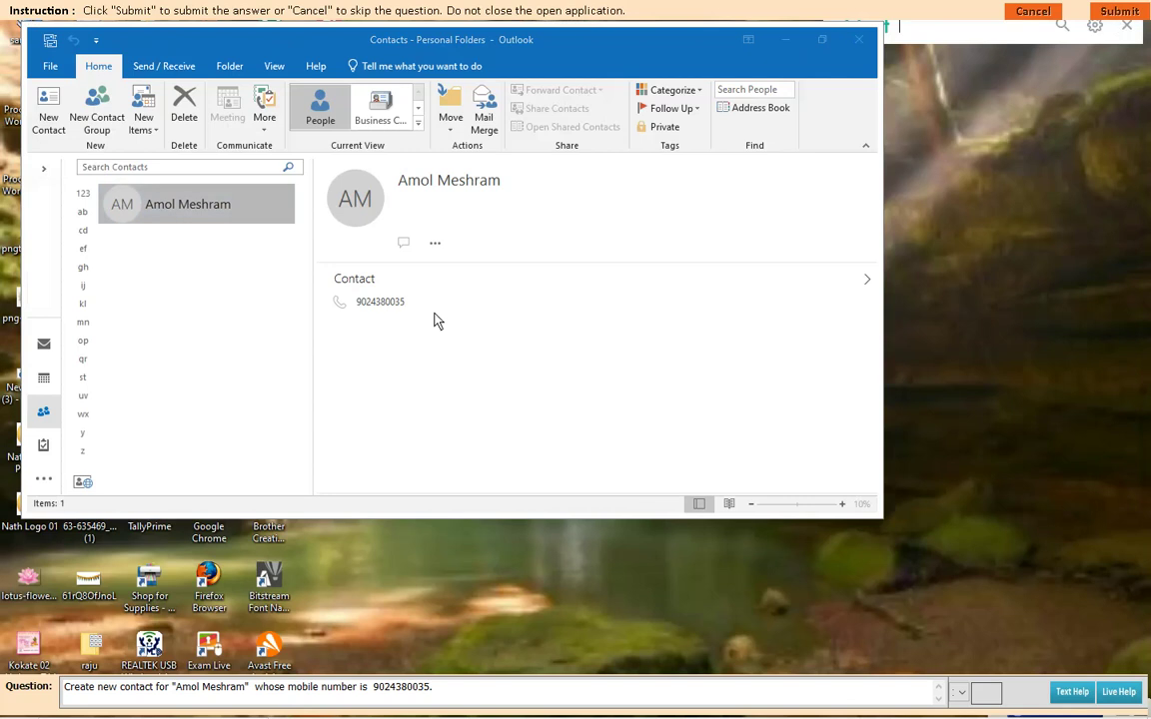
pyautogui.click(562, 404)
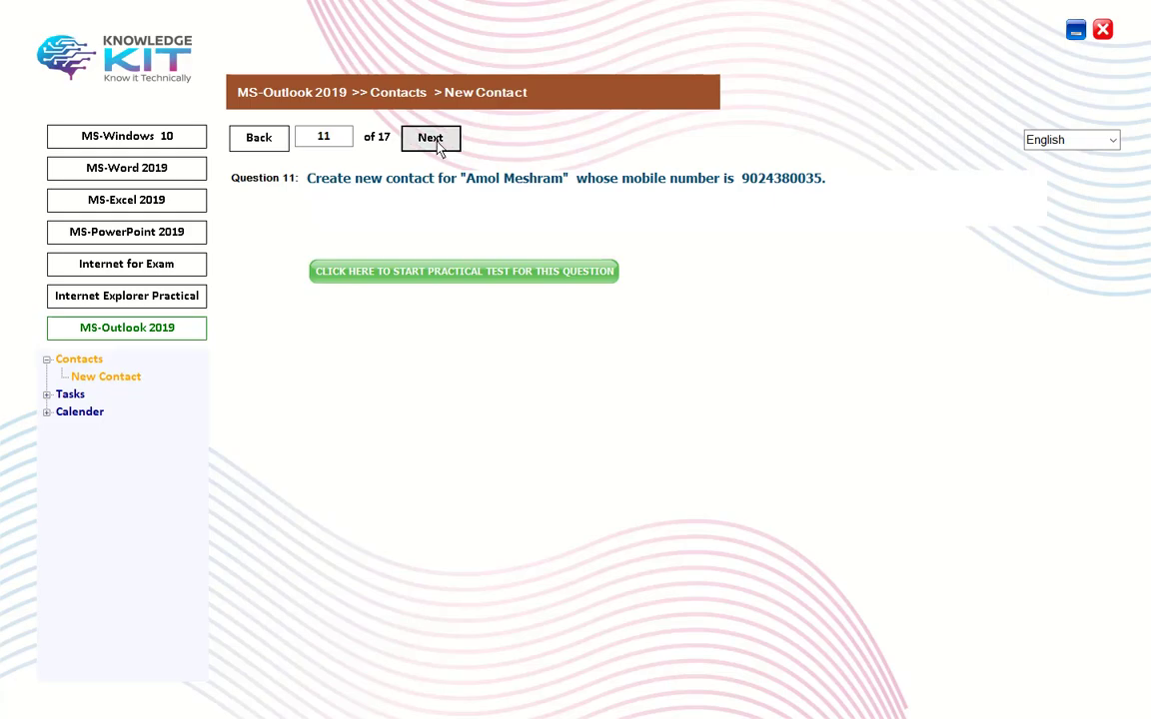
# Step: Advance to Question 12, launch its practical test and start a new contact
pyautogui.click(430, 137)
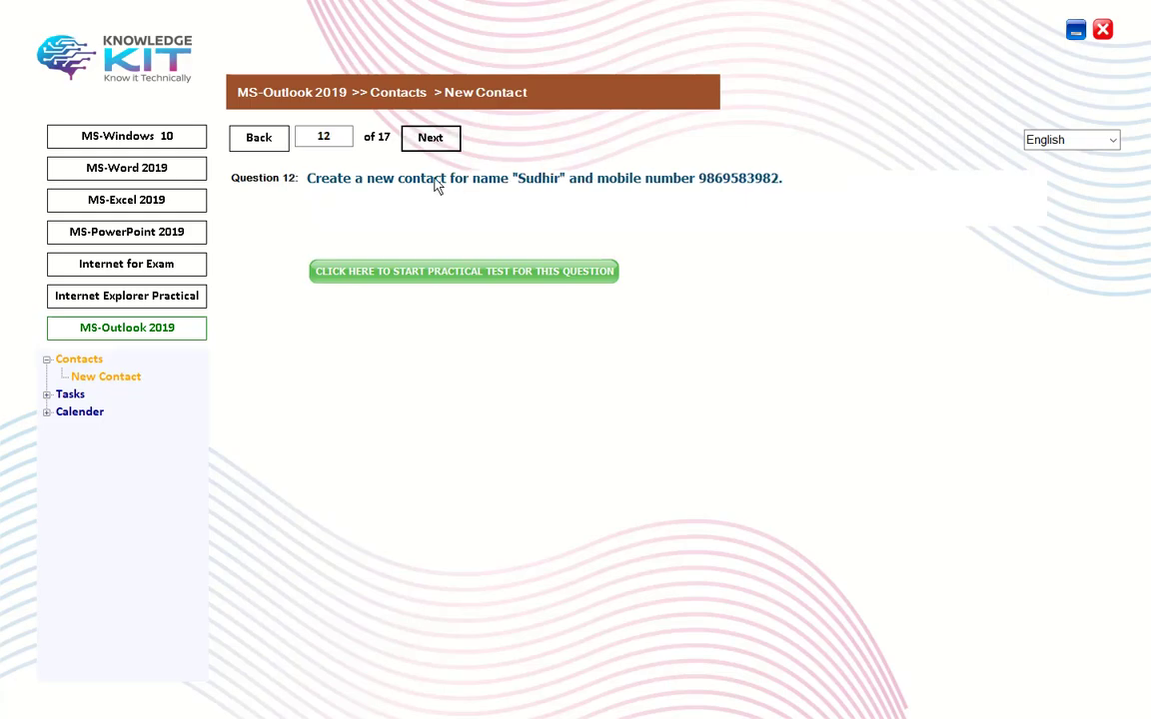
pyautogui.click(463, 272)
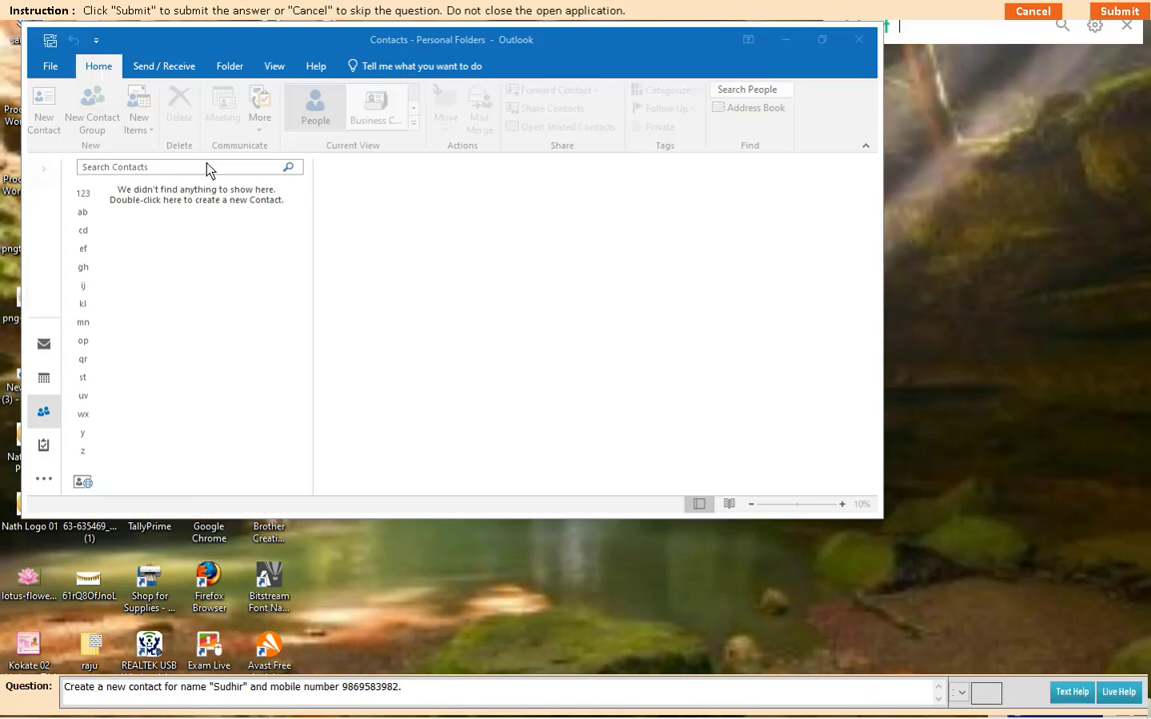
pyautogui.click(143, 120)
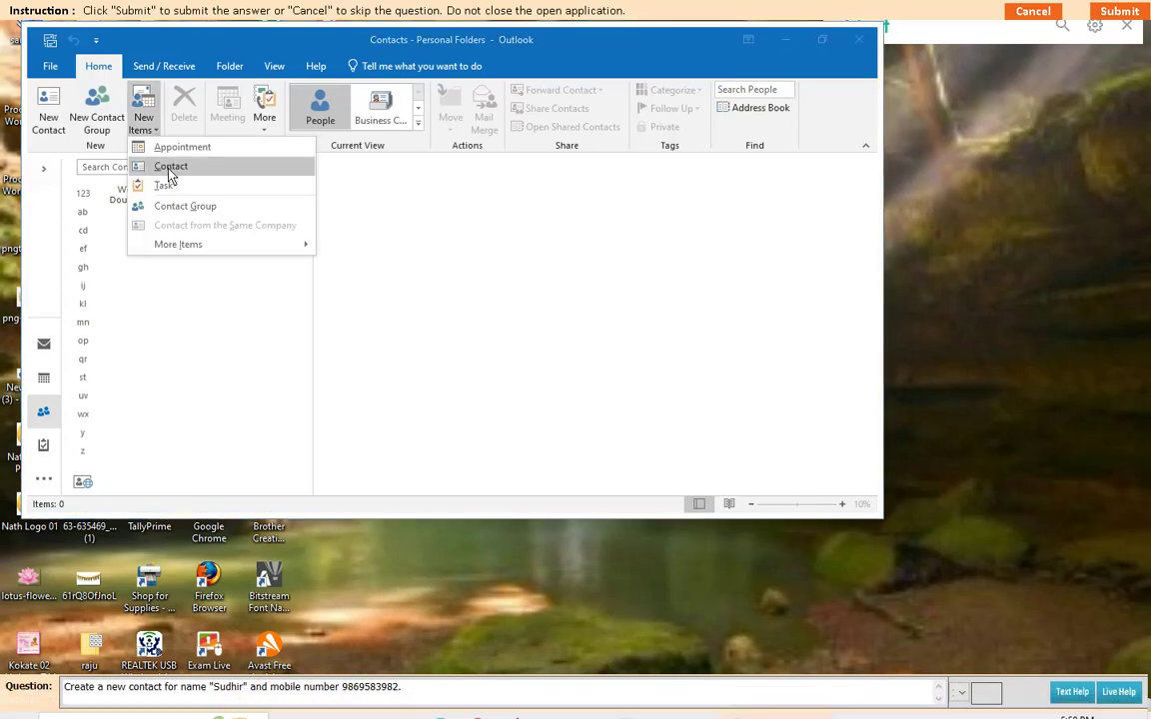
pyautogui.click(168, 168)
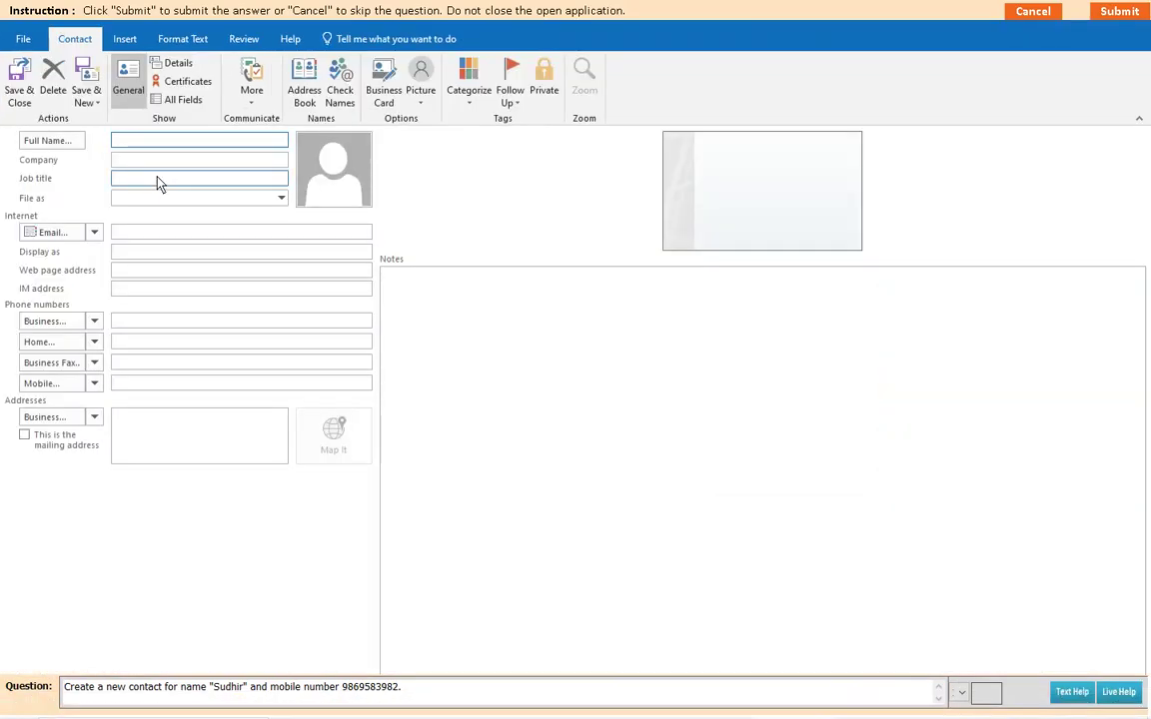
# Step: Save a first-name-only contact with a mobile number, skipping the Check Full Name prompt, and submit it
pyautogui.write('Sudhir')
pyautogui.click(138, 391)
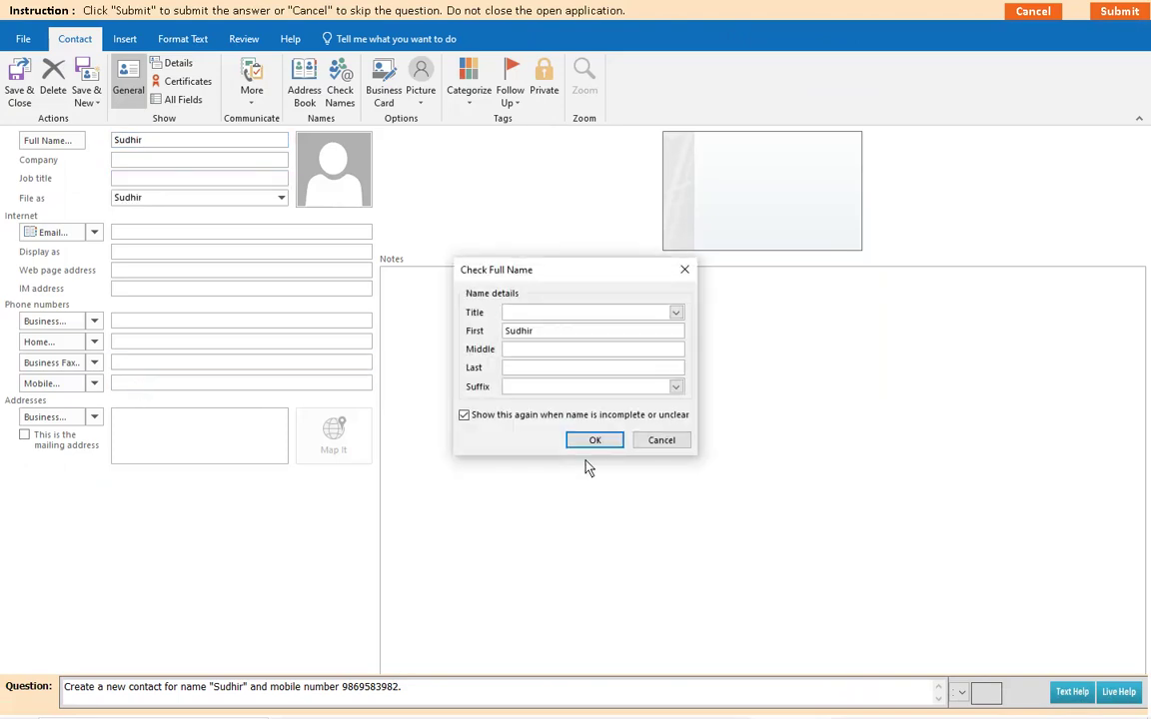
pyautogui.click(660, 441)
pyautogui.click(121, 386)
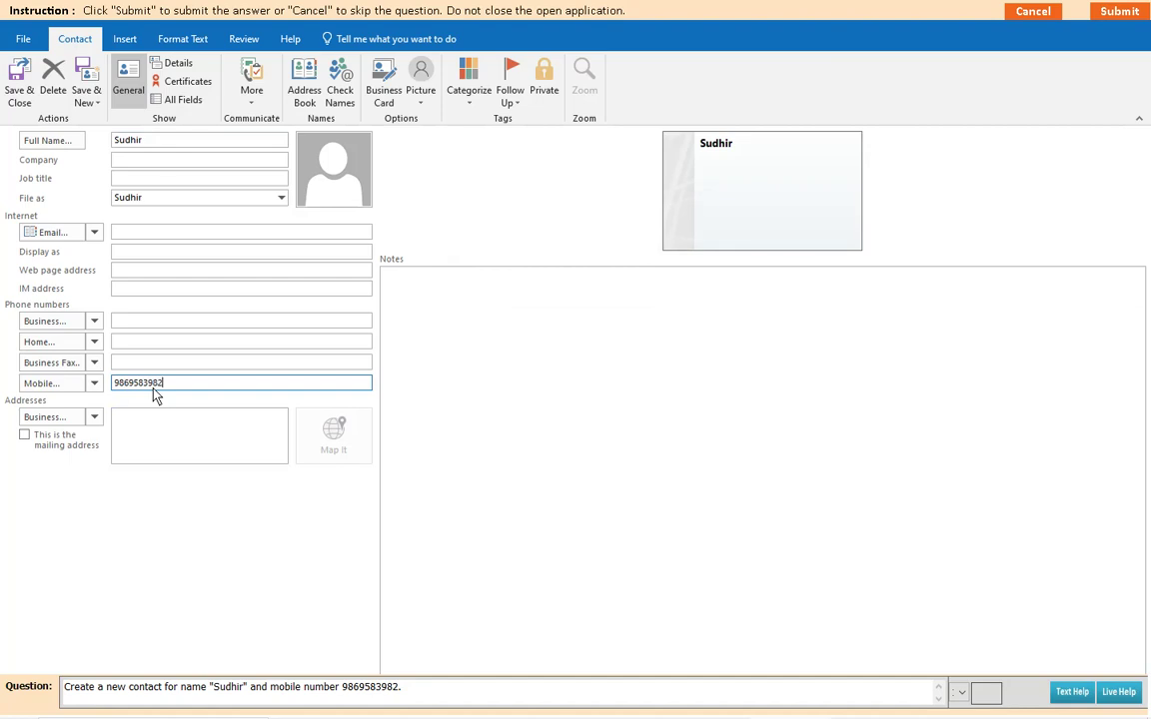
pyautogui.click(14, 81)
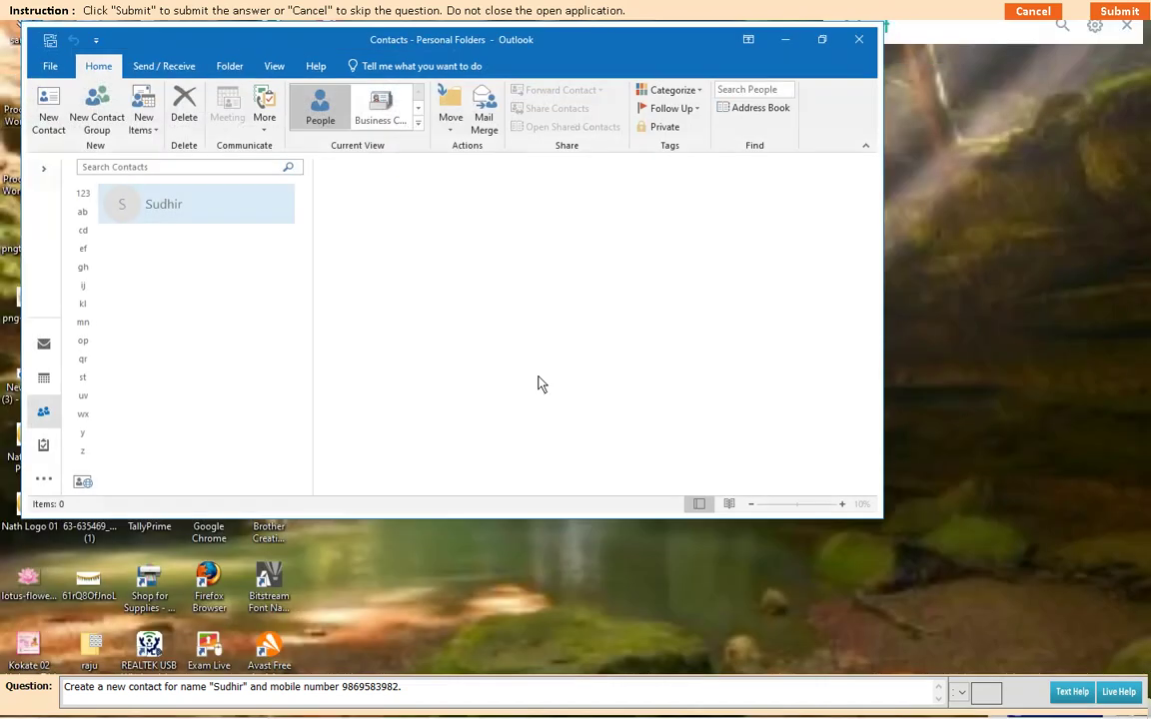
pyautogui.click(1121, 10)
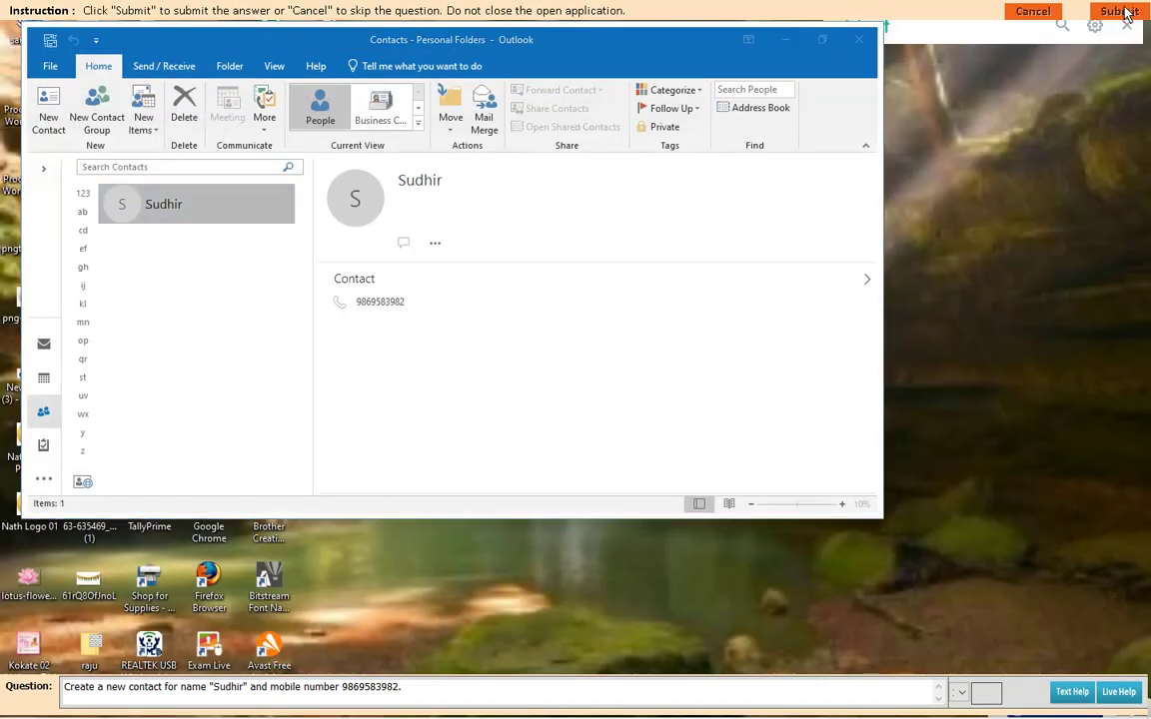
pyautogui.click(539, 394)
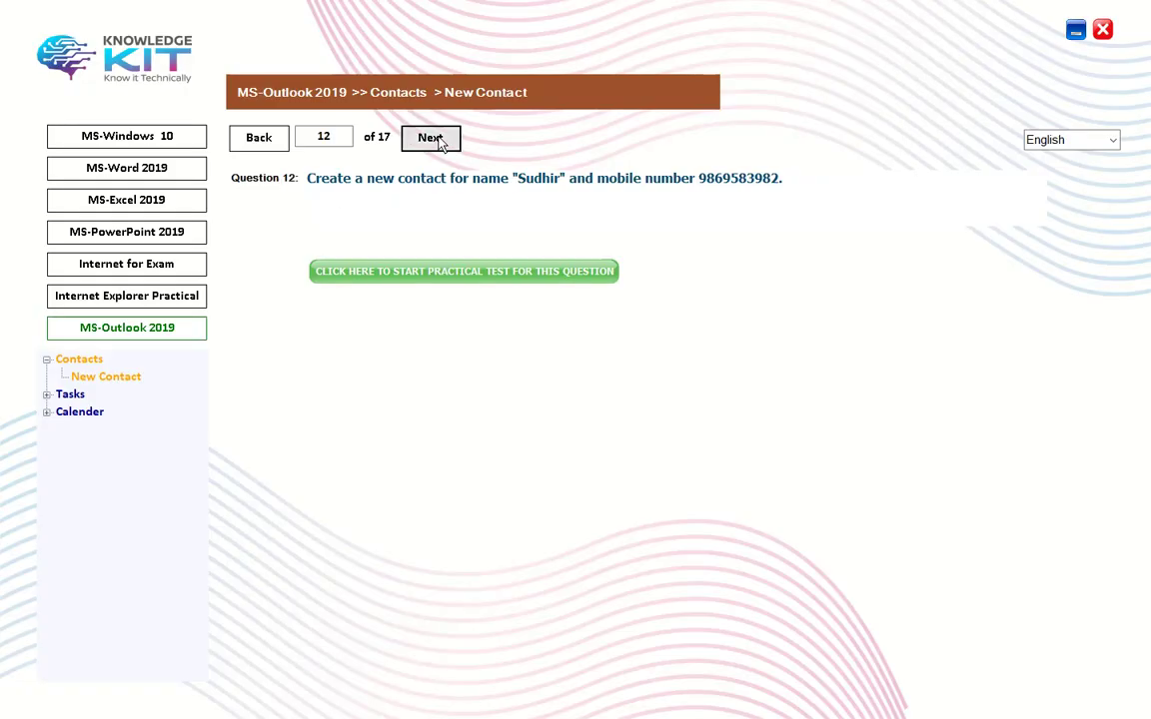
# Step: Advance to Question 13, launch its practical test and start a new contact
pyautogui.click(436, 140)
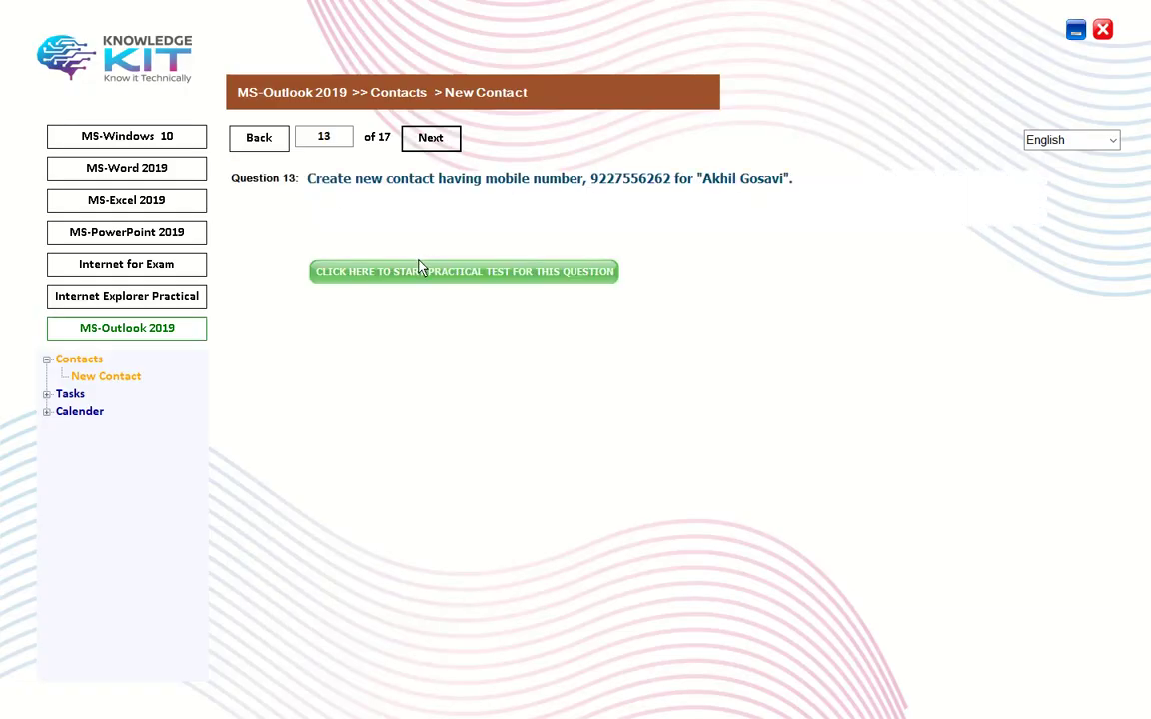
pyautogui.click(420, 267)
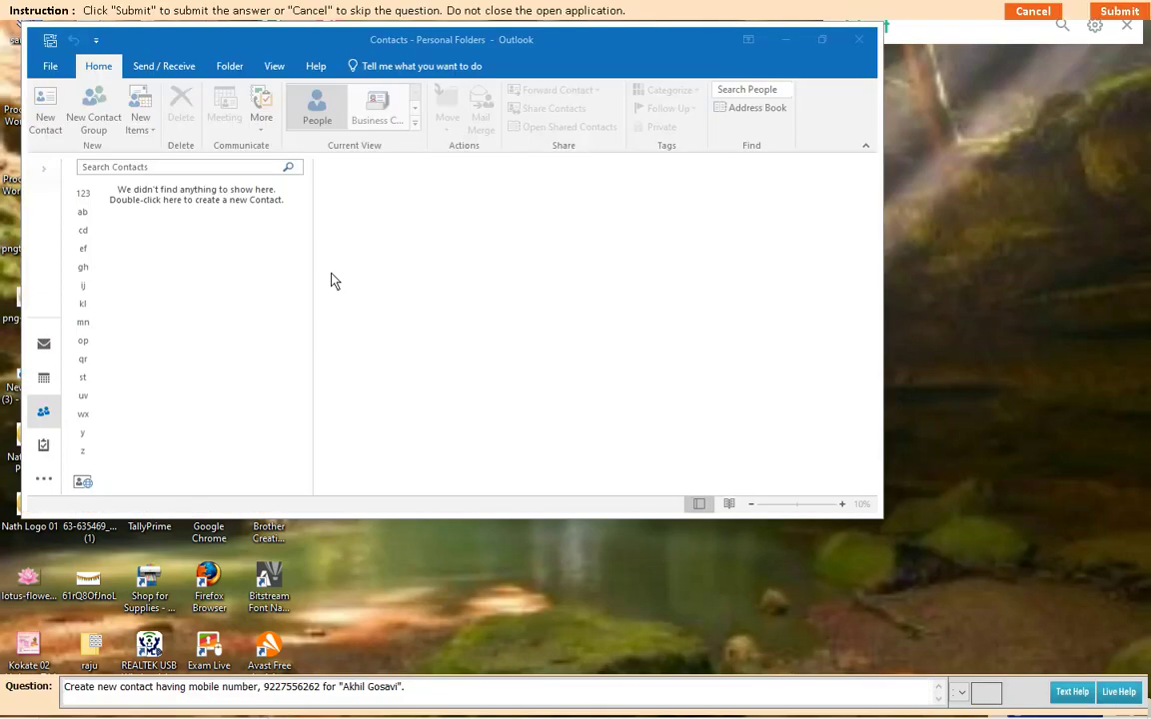
pyautogui.click(143, 122)
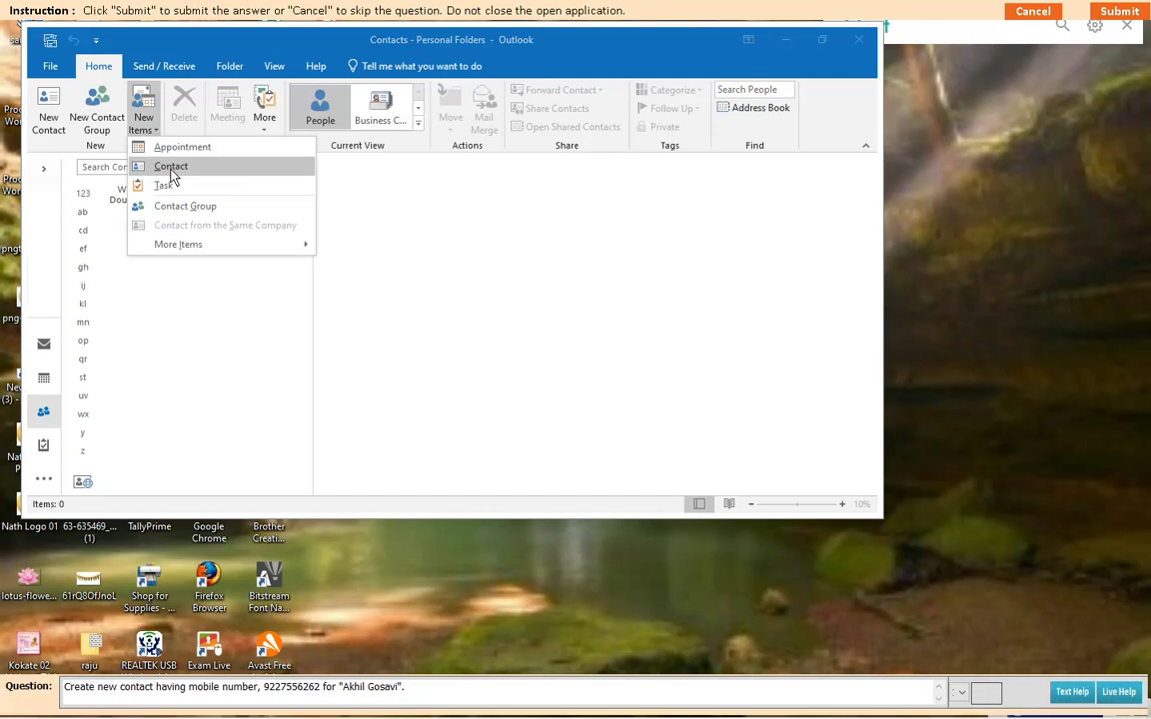
pyautogui.click(171, 167)
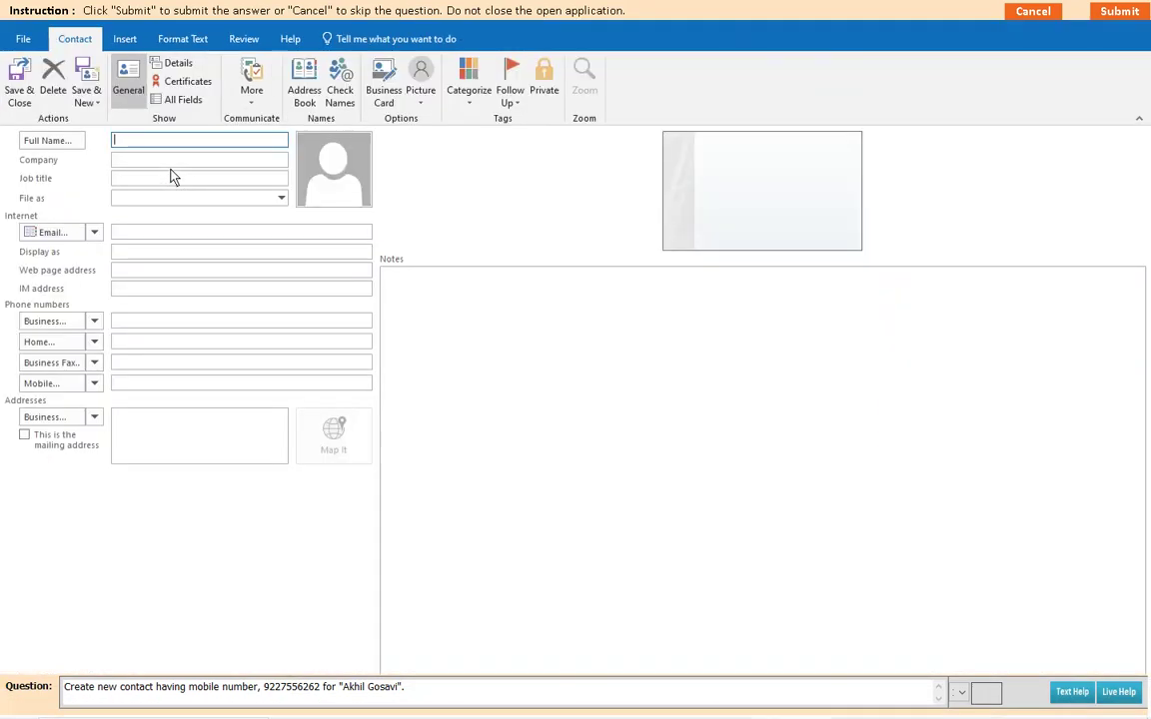
# Step: Save the contact with its full name and mobile number, submit it and acknowledge the result
pyautogui.click(125, 385)
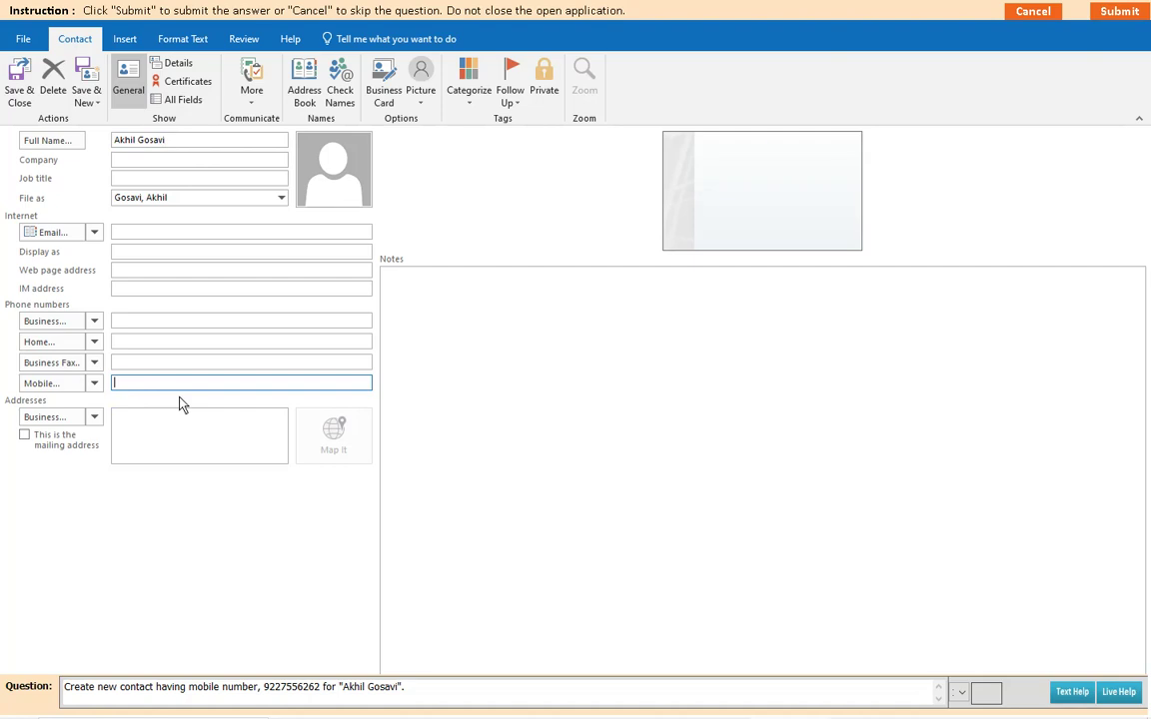
pyautogui.click(19, 89)
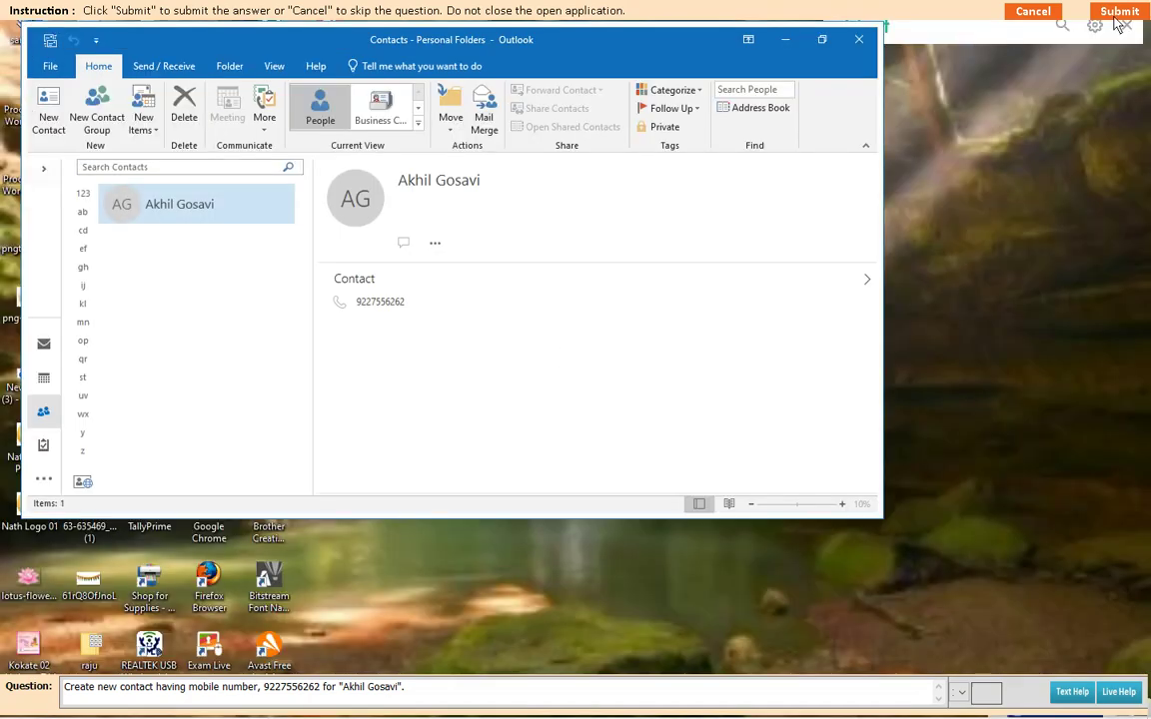
pyautogui.click(1118, 12)
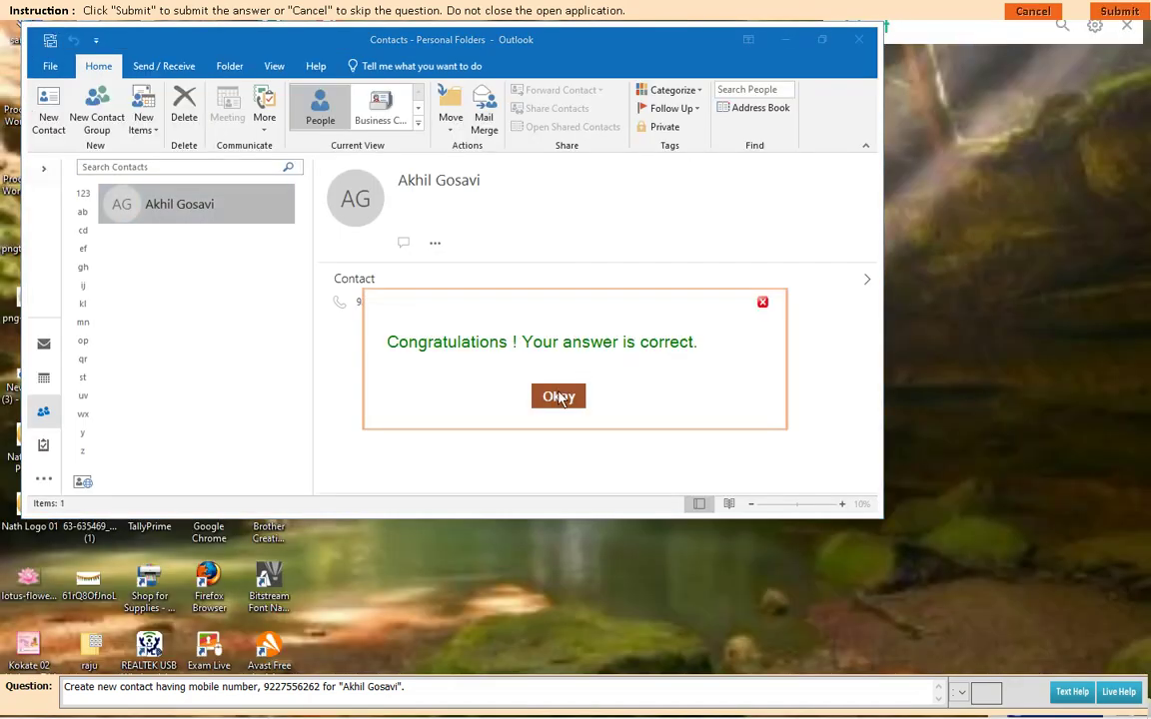
pyautogui.click(558, 397)
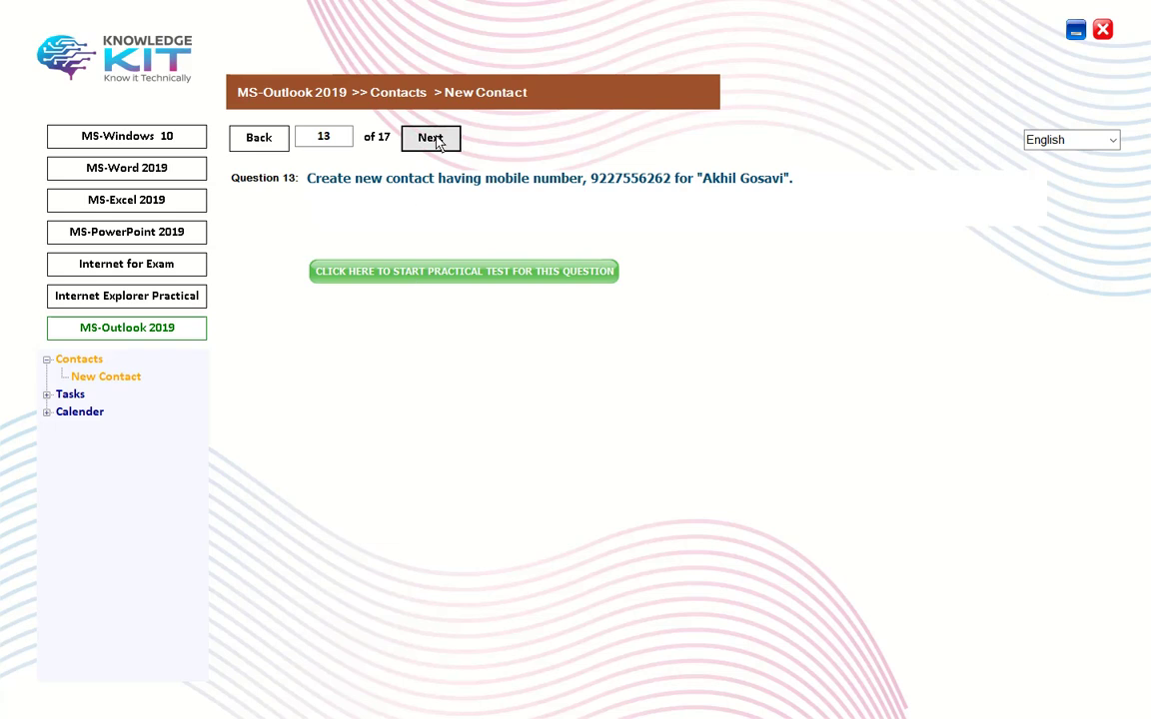
# Step: Advance to Question 14, launch its practical test and start a new contact
pyautogui.click(431, 140)
pyautogui.click(471, 279)
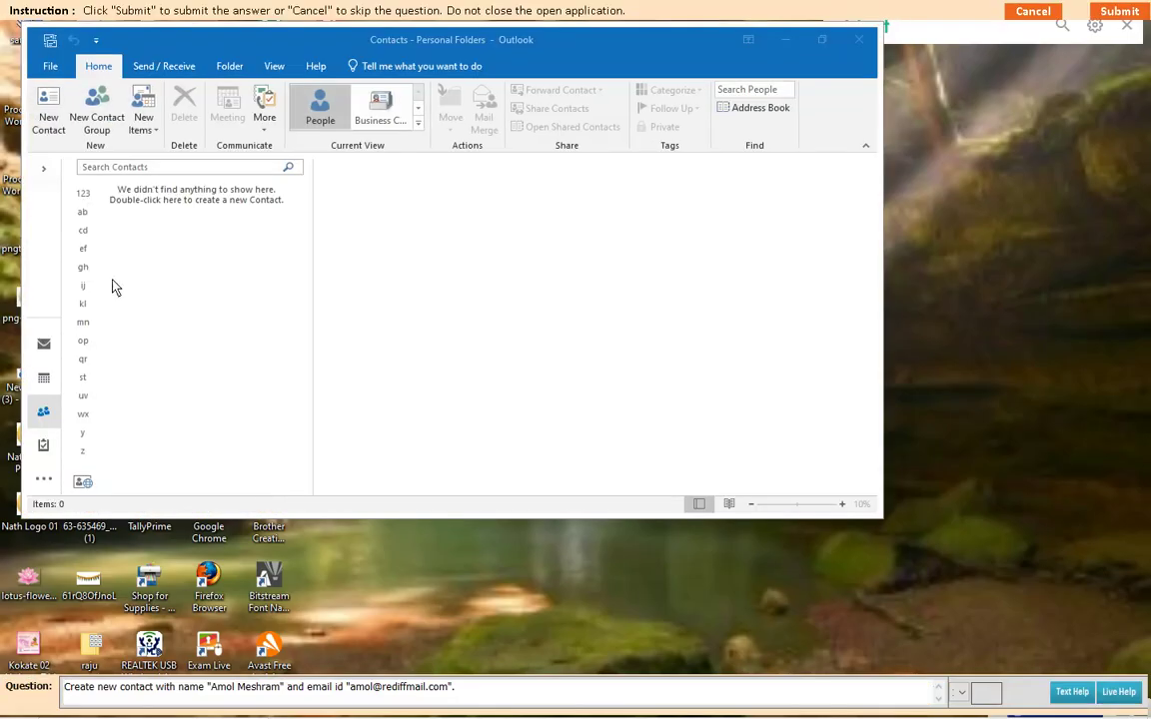
pyautogui.click(144, 128)
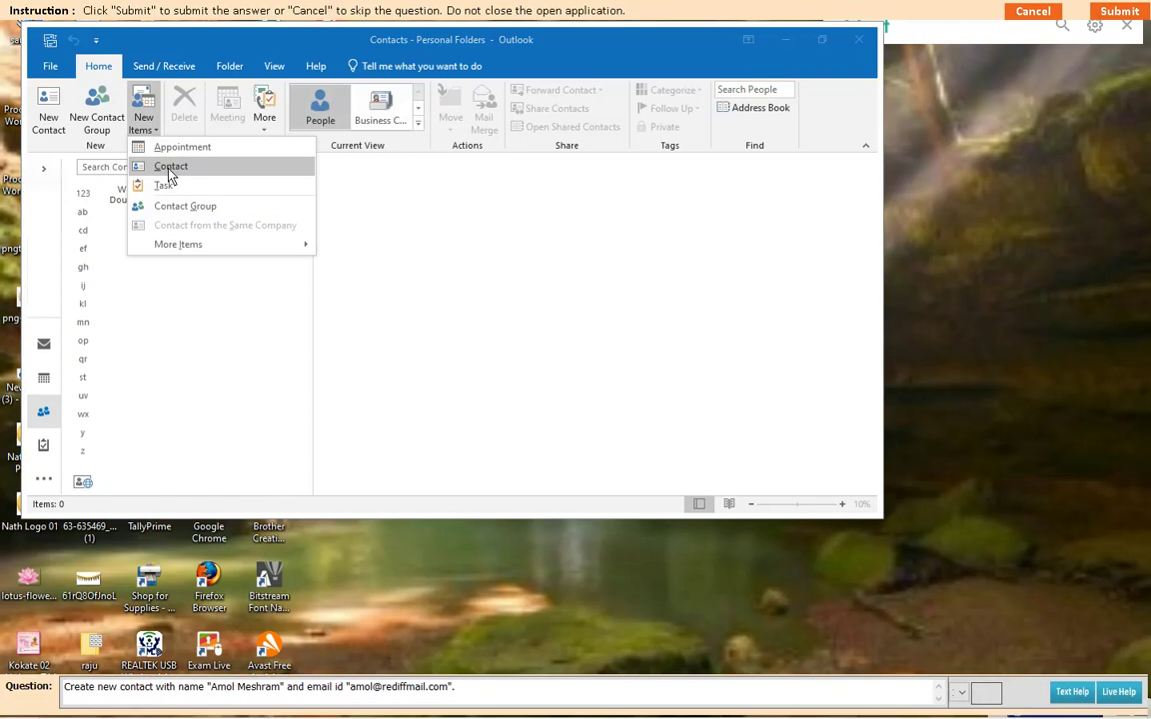
pyautogui.click(168, 166)
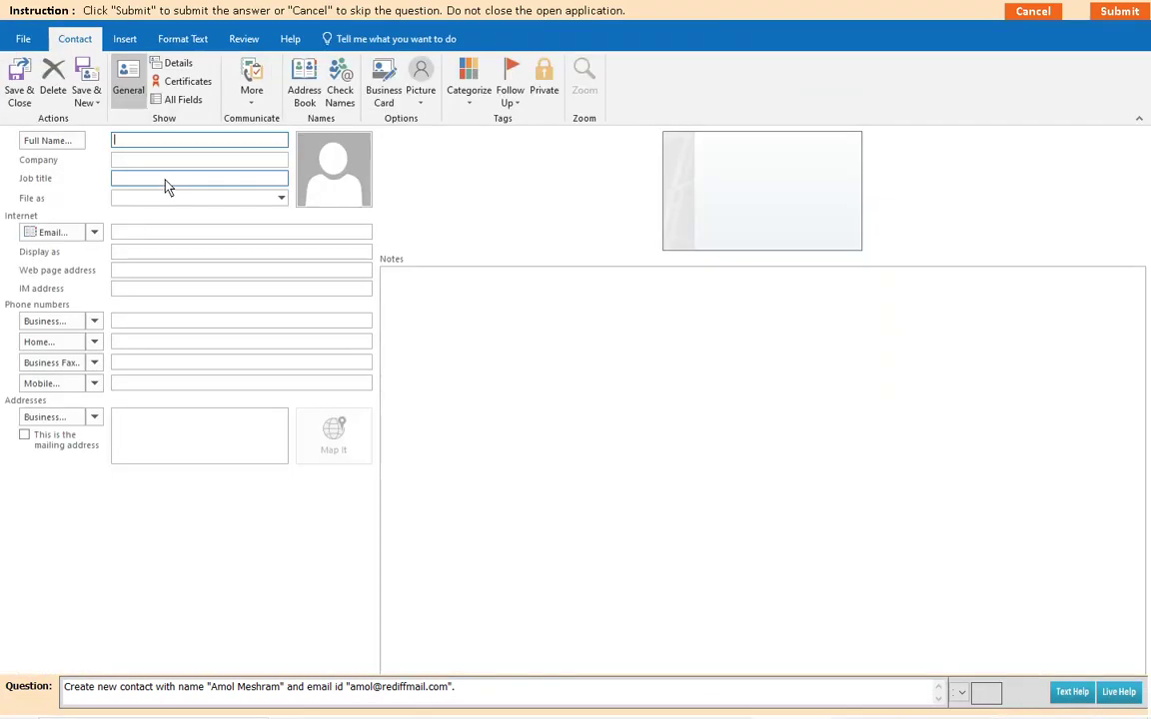
# Step: Save the contact with the required full name and e-mail address, then submit it
pyautogui.click(127, 236)
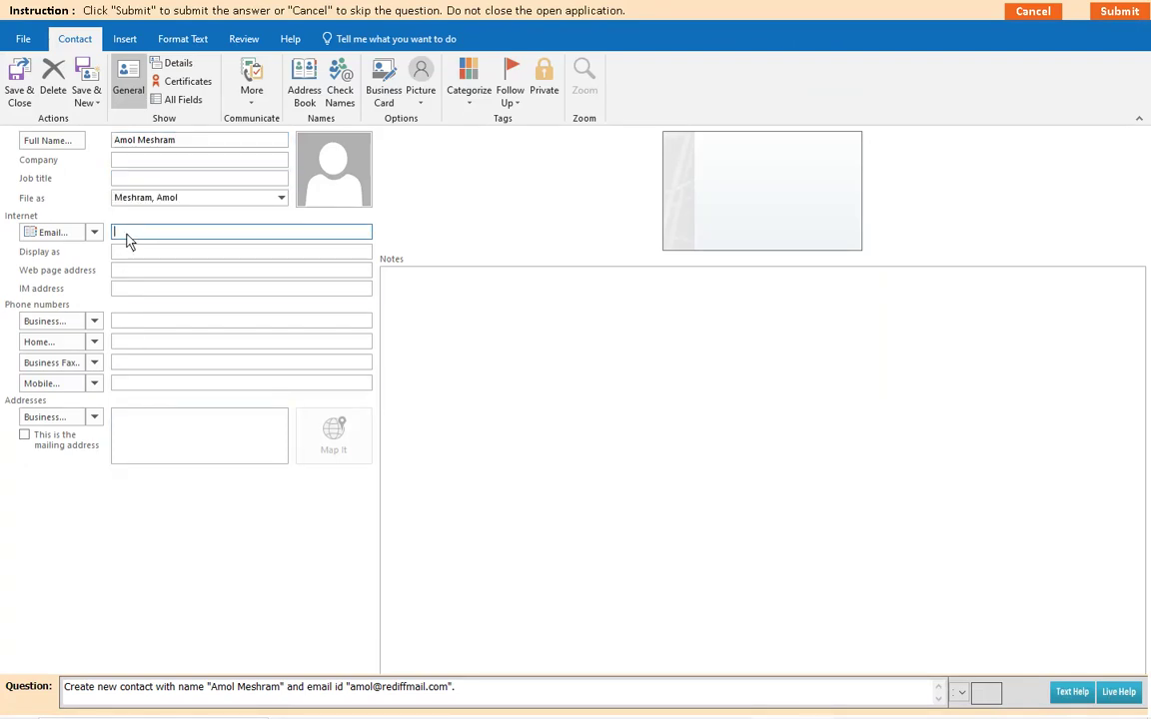
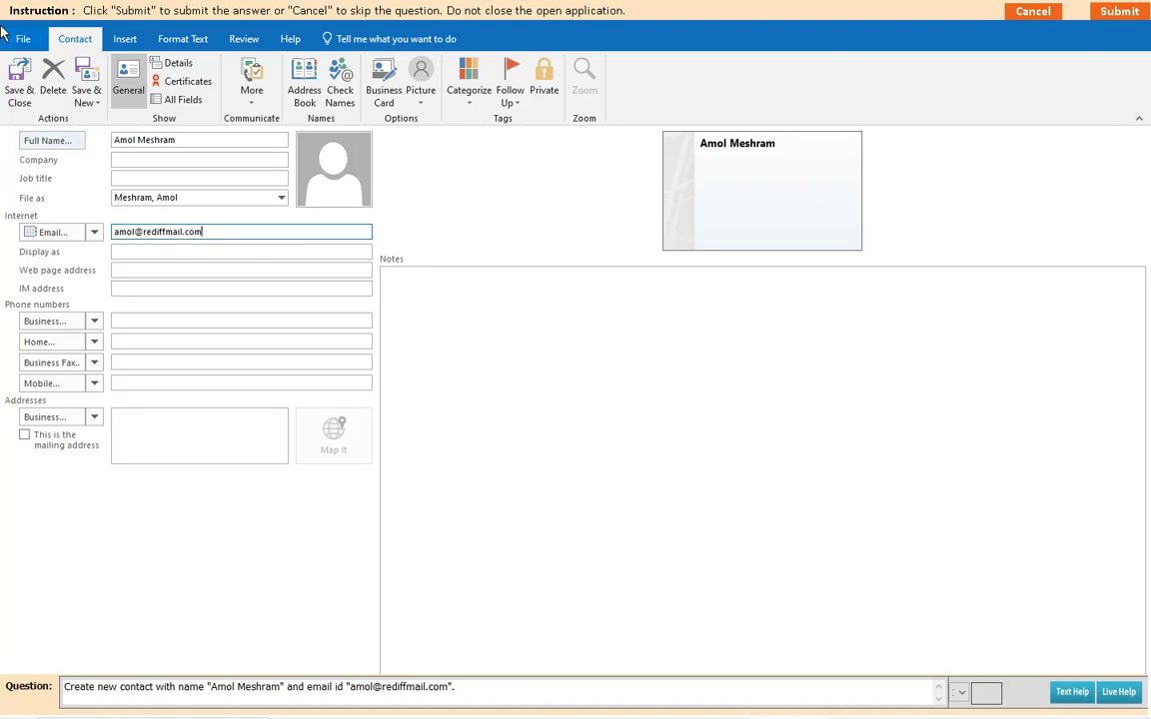
pyautogui.click(19, 82)
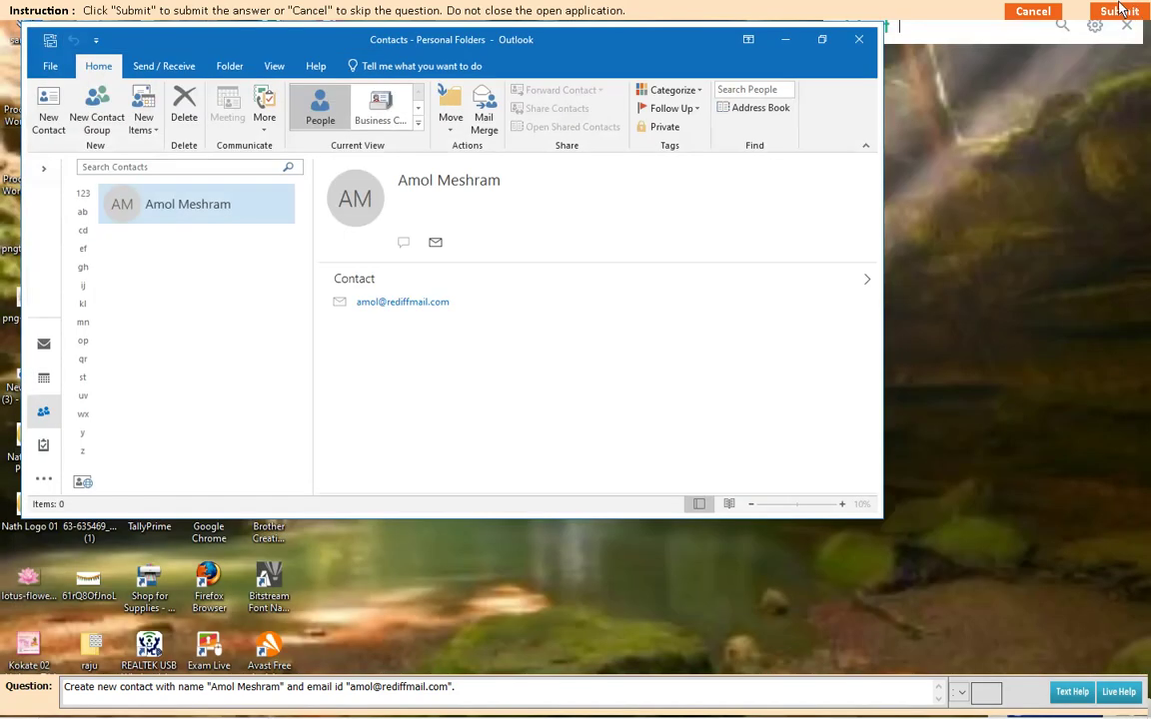
pyautogui.click(1118, 11)
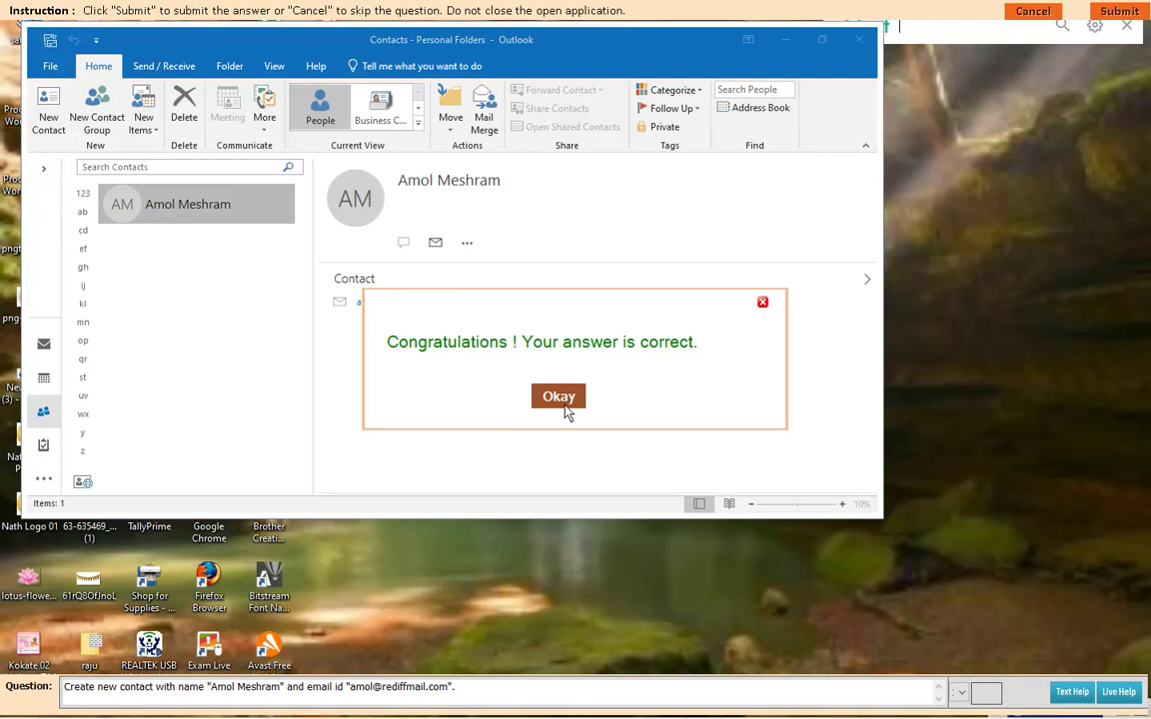
pyautogui.click(558, 397)
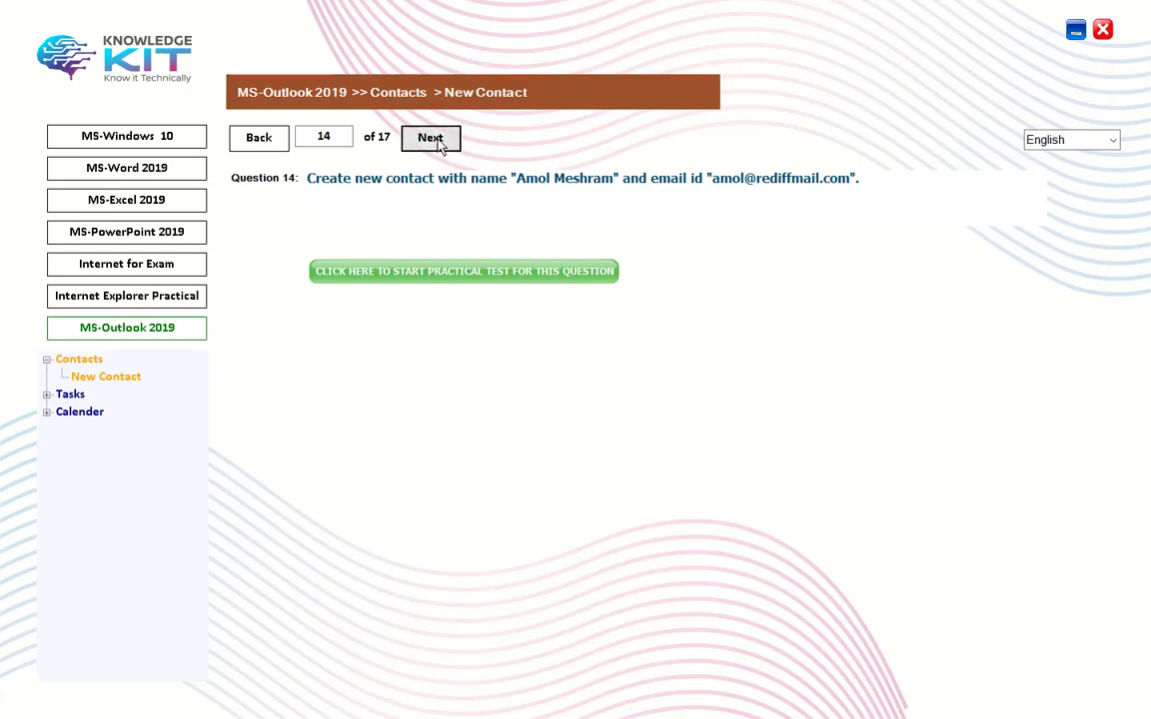
# Step: Go to Question 15, launch its practical test and start a new contact
pyautogui.click(435, 140)
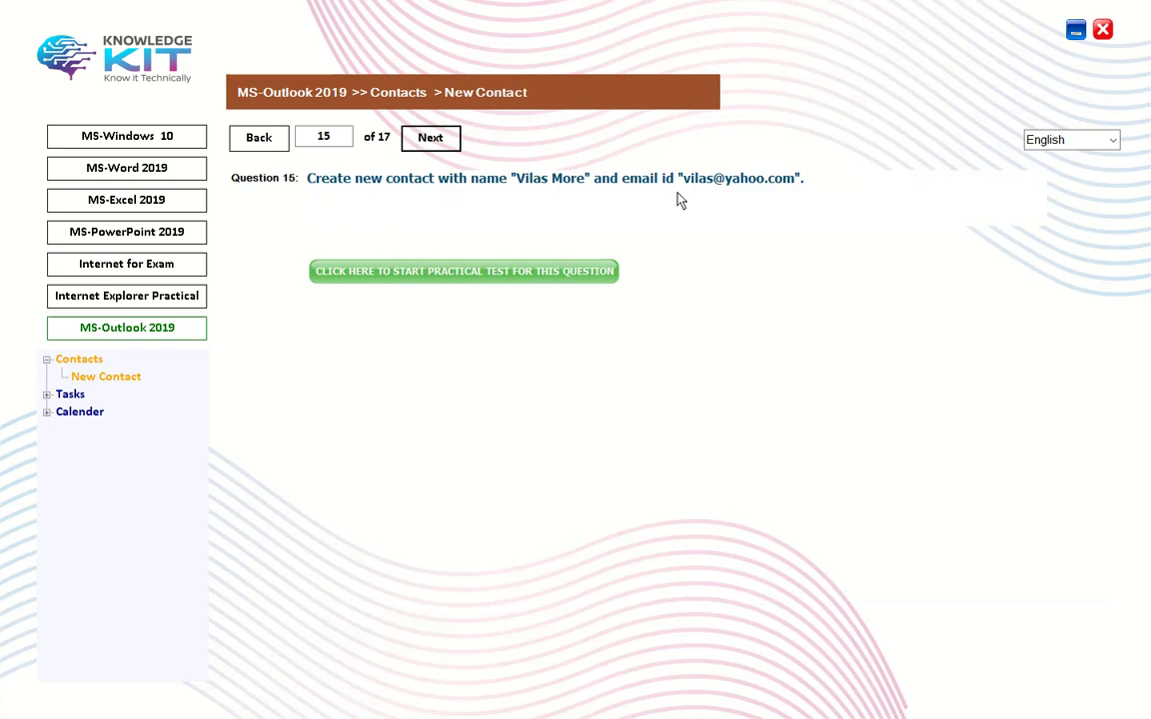
pyautogui.click(508, 271)
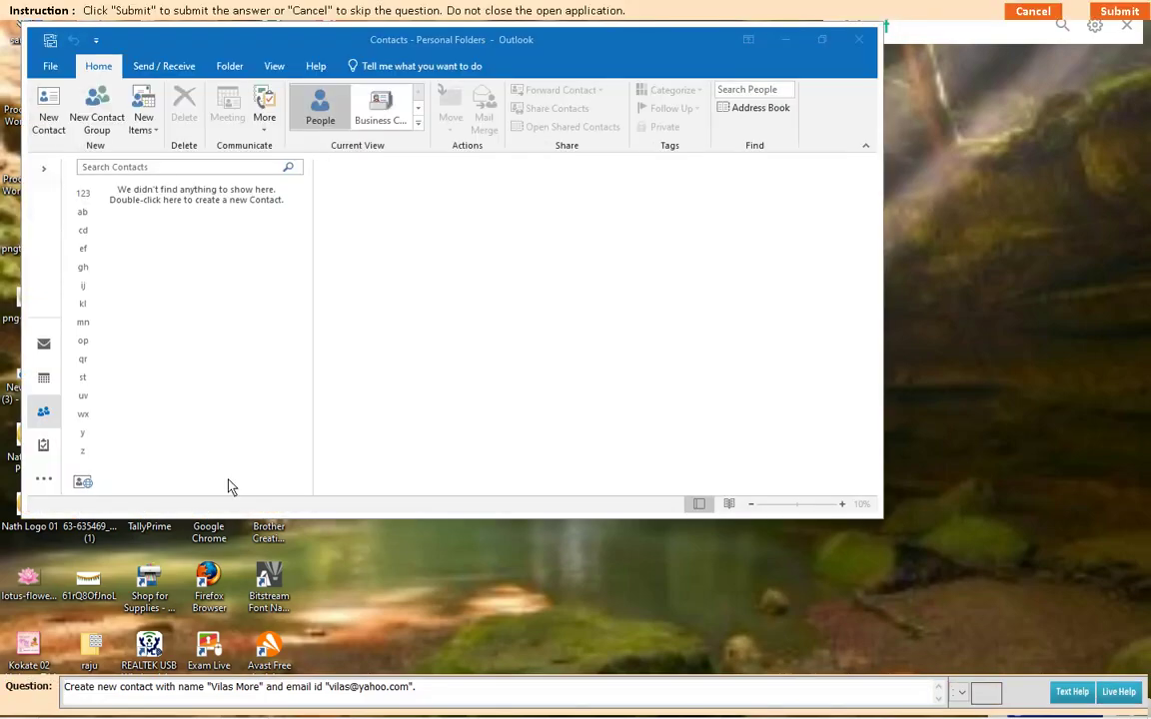
pyautogui.click(156, 133)
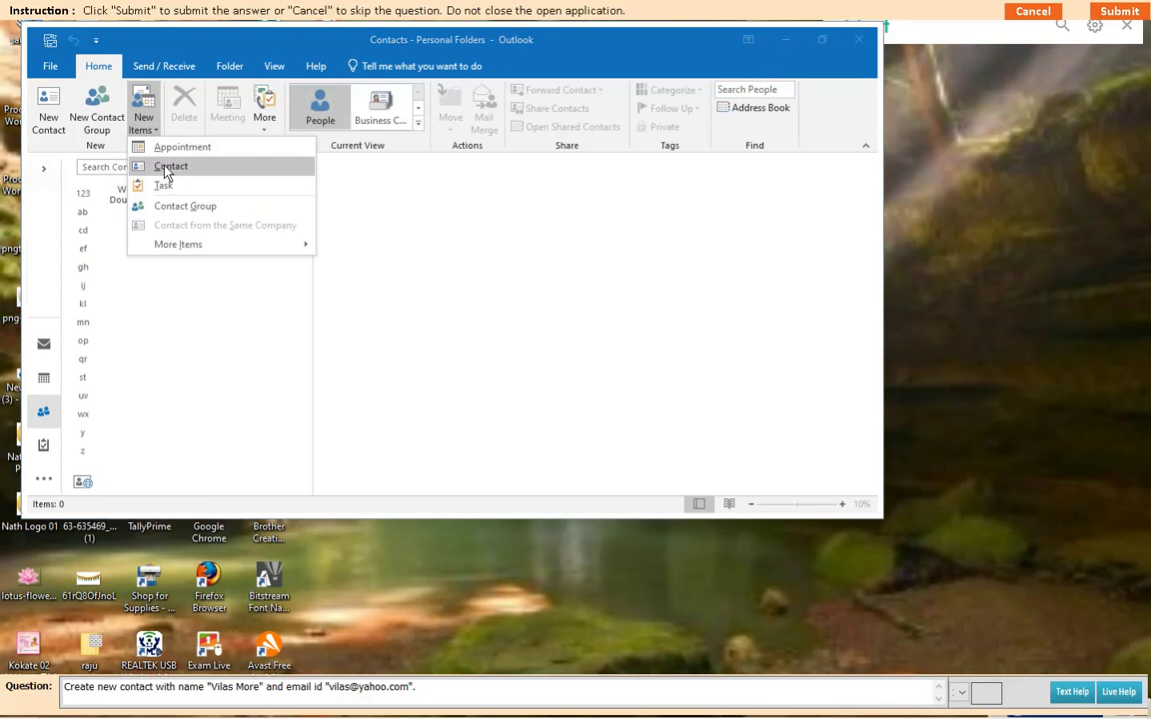
pyautogui.click(168, 166)
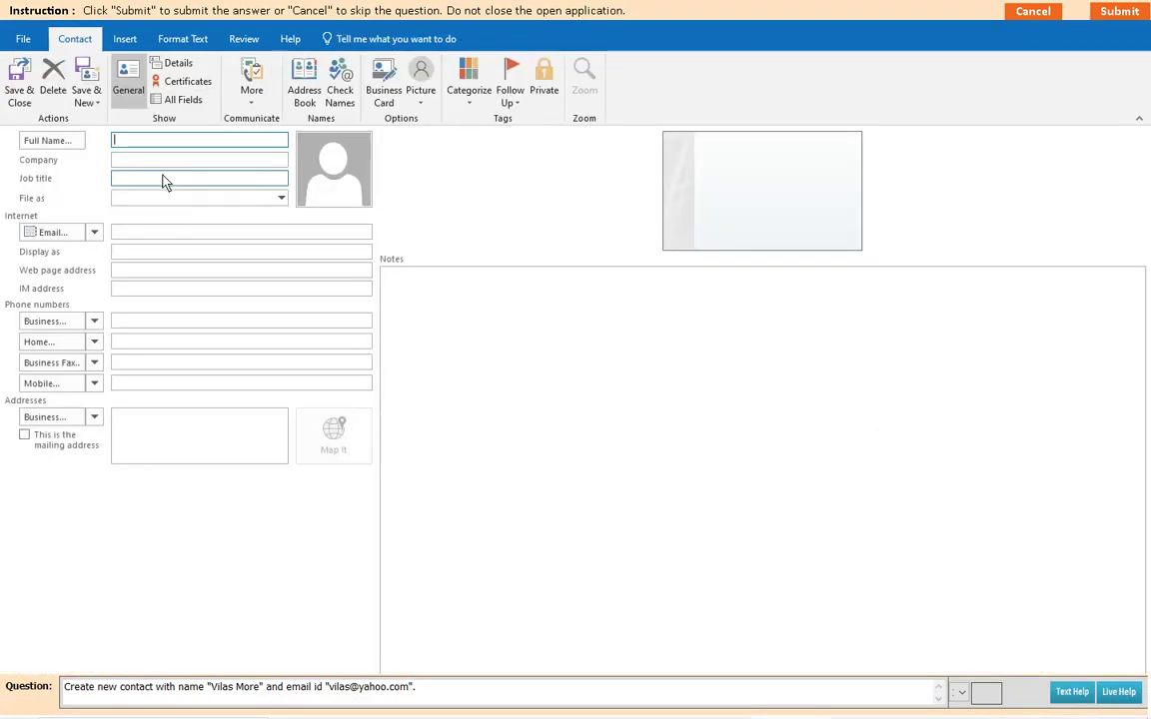
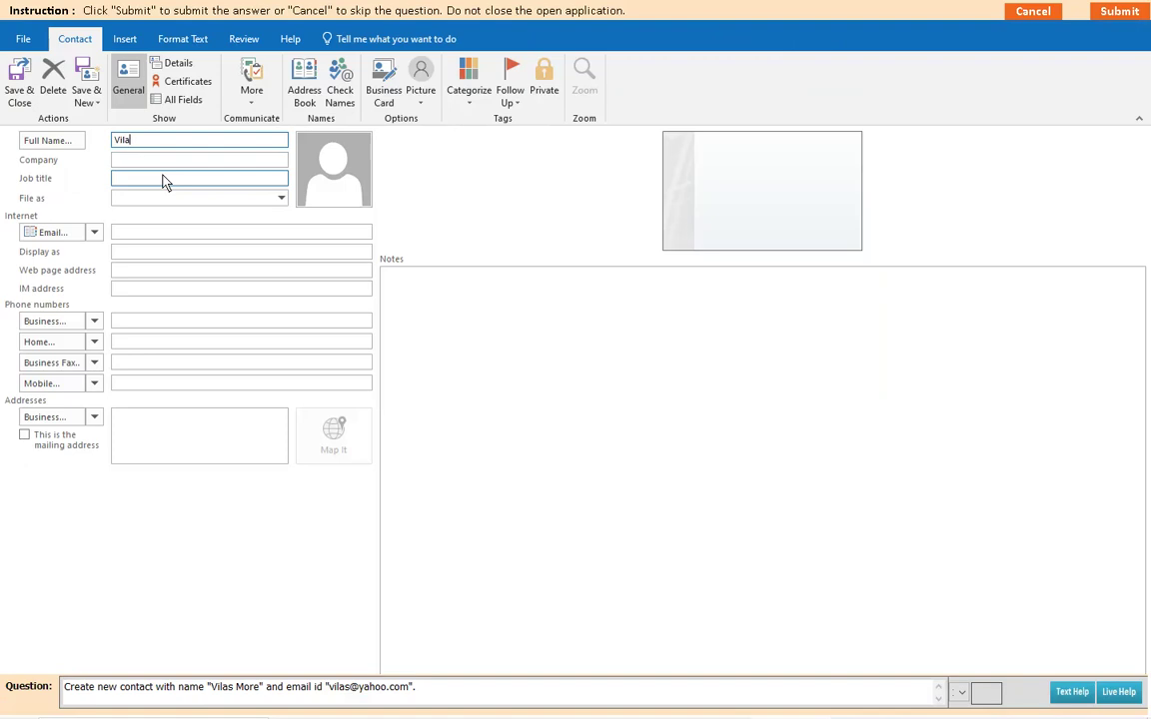
# Step: Save the contact with its full name and e-mail address, submit it and dismiss the confirmation
pyautogui.click(125, 234)
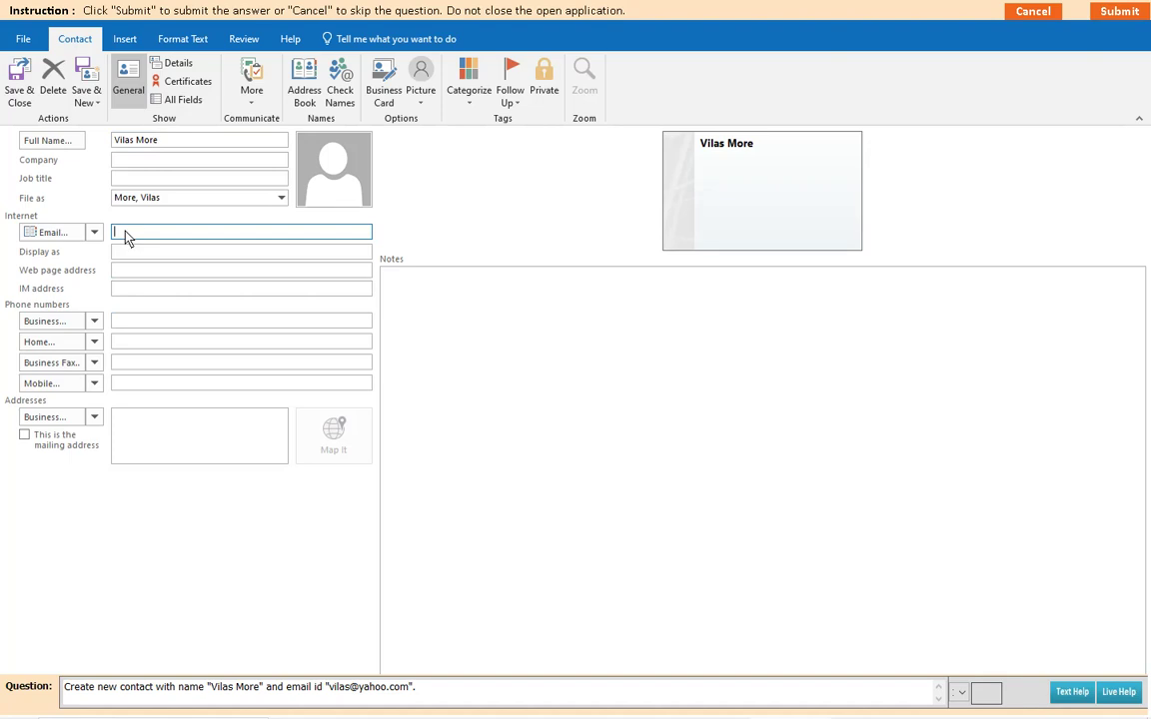
pyautogui.click(20, 95)
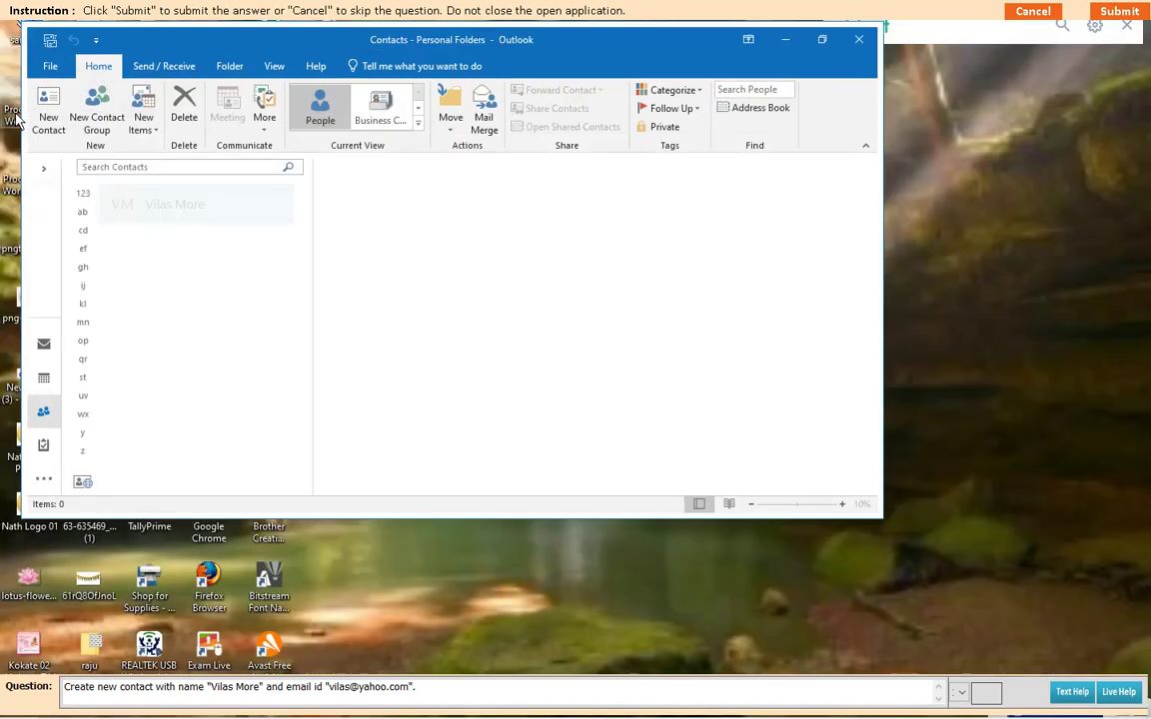
pyautogui.click(1111, 14)
pyautogui.click(556, 396)
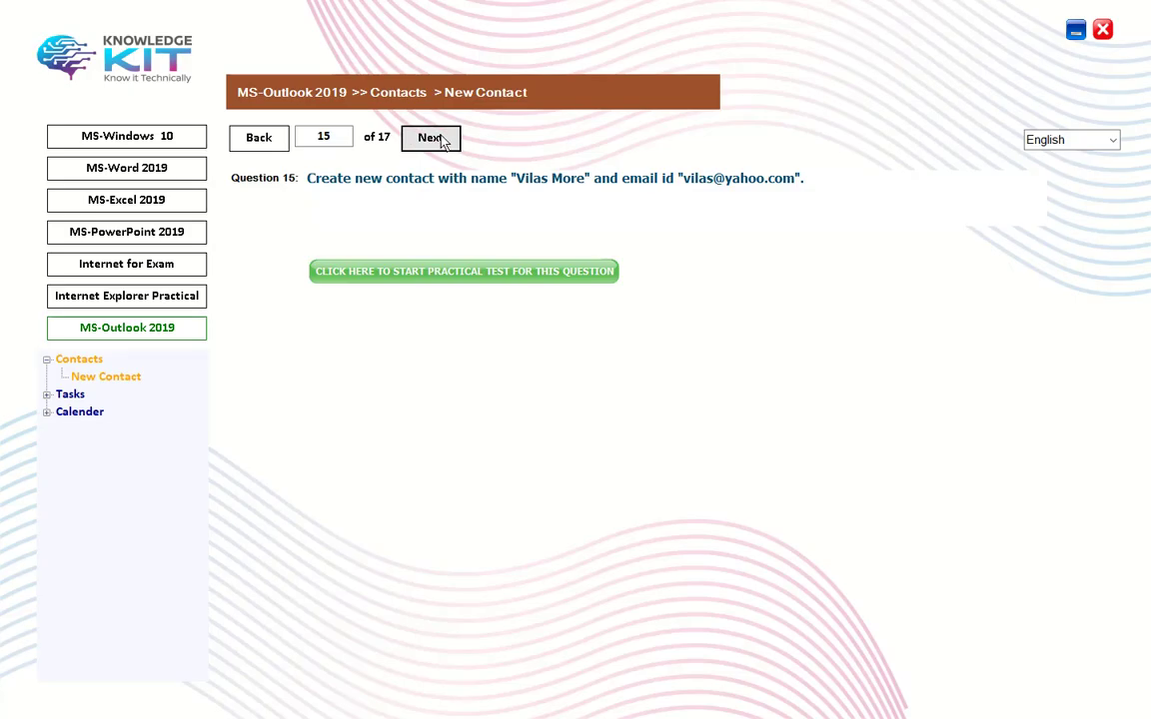
# Step: Advance to Question 16, launch its practical test and start a new contact
pyautogui.click(447, 142)
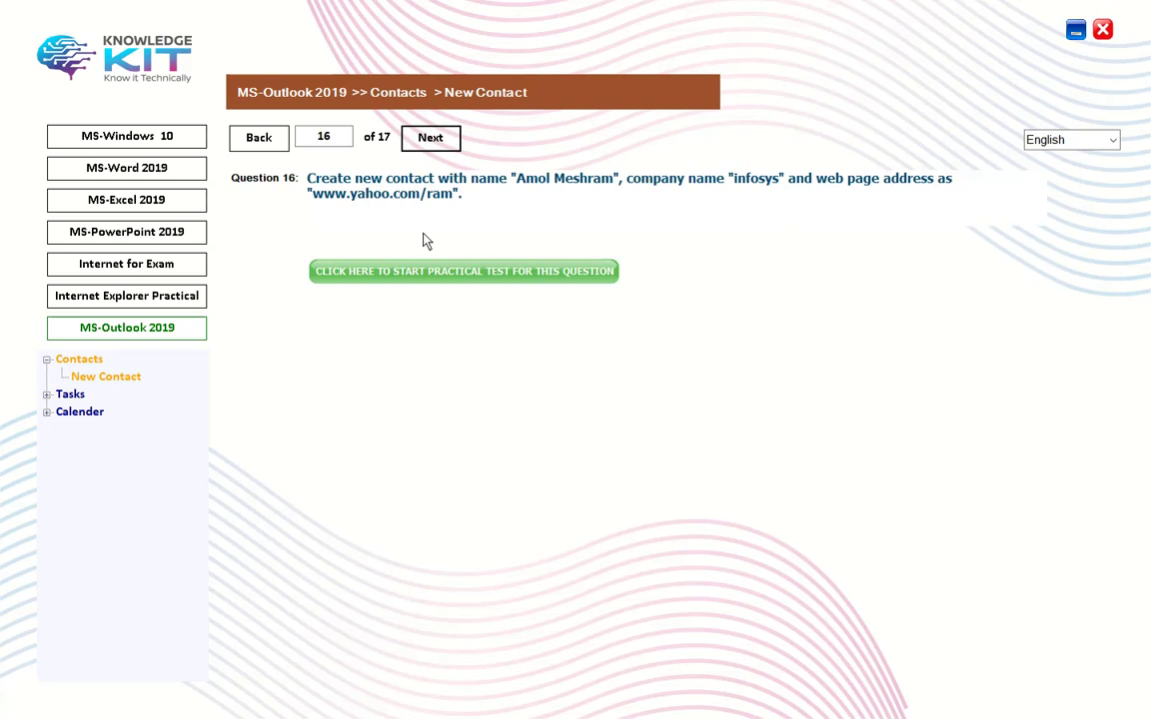
pyautogui.click(422, 277)
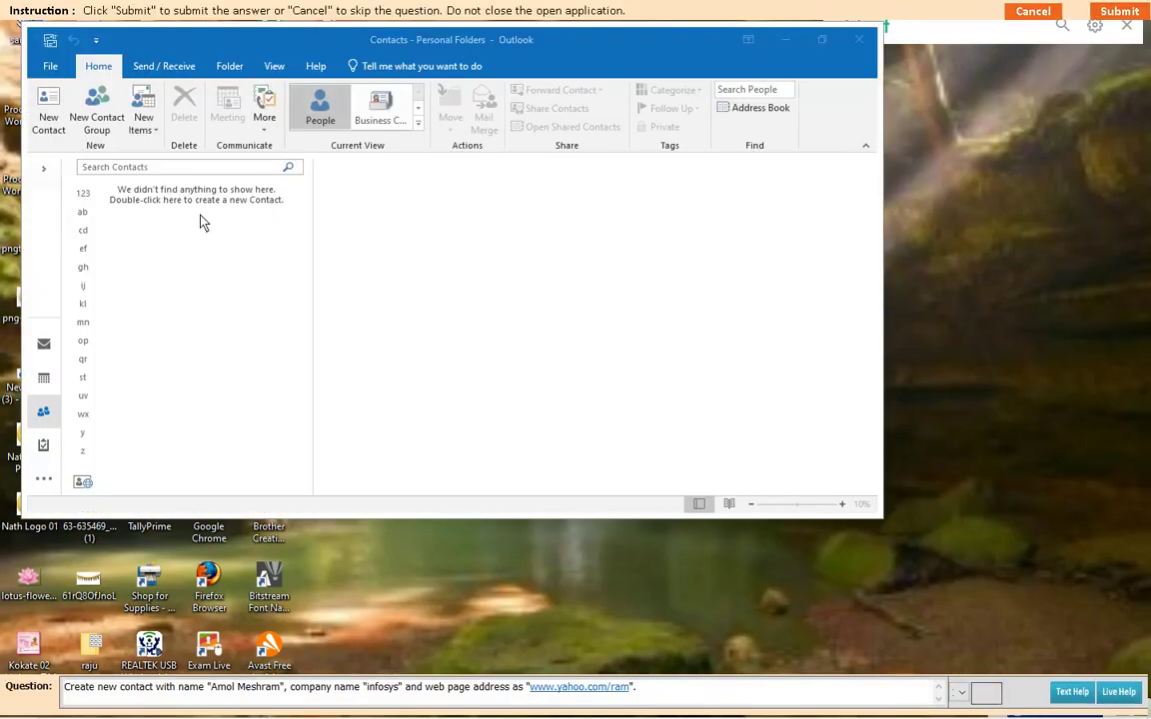
pyautogui.click(152, 128)
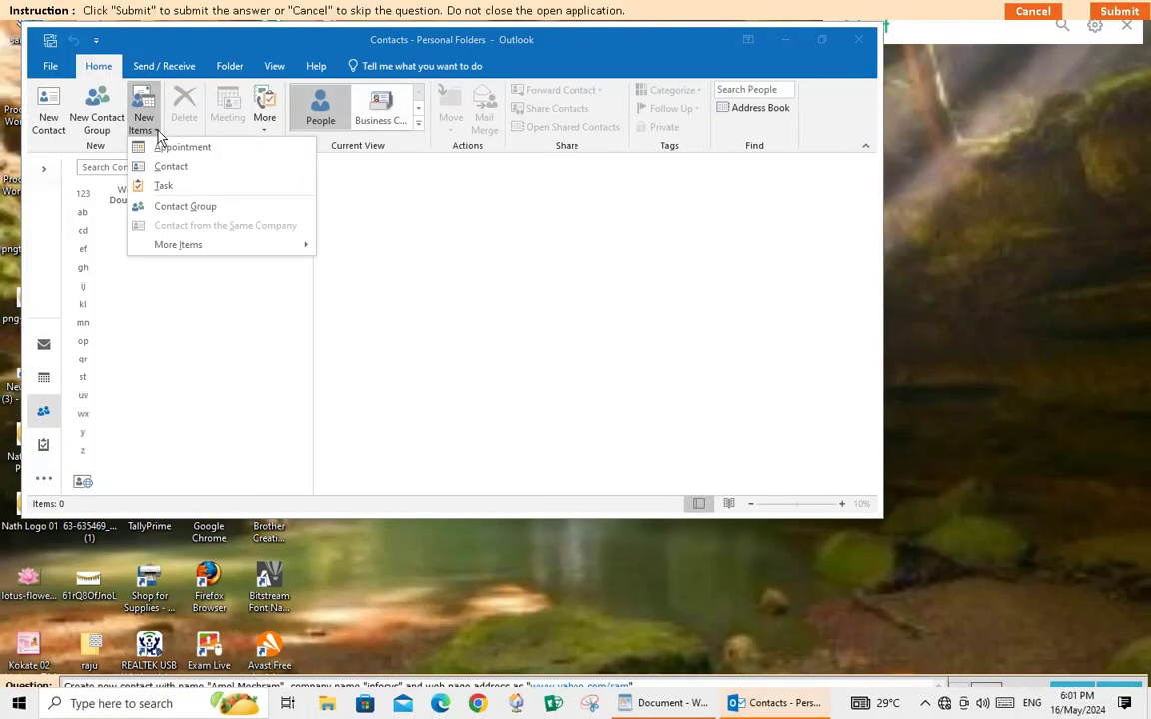
pyautogui.click(173, 172)
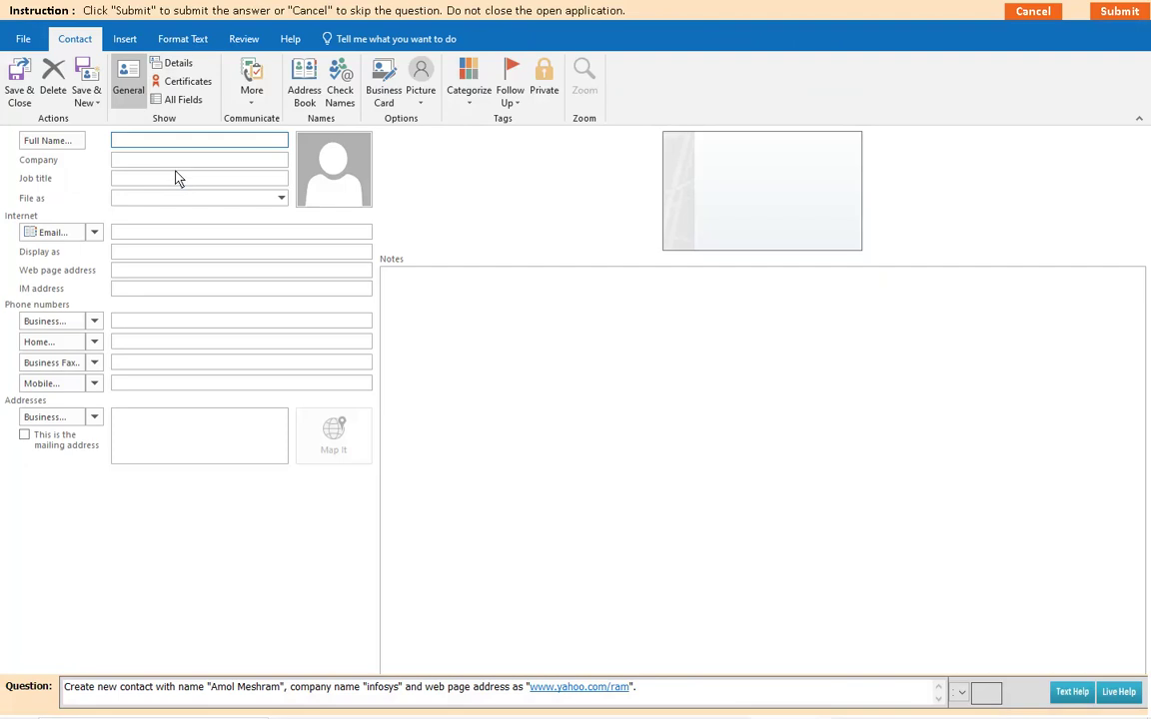
pyautogui.click(158, 166)
pyautogui.write('in')
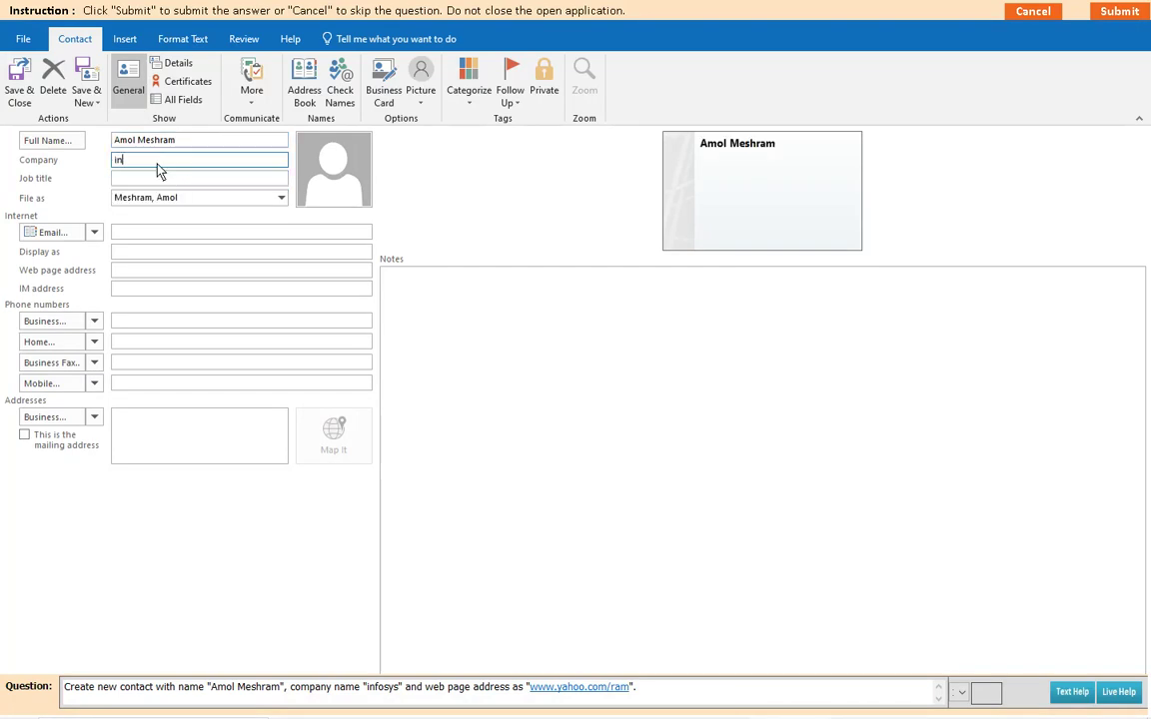
pyautogui.write('fosys')
pyautogui.click(125, 271)
pyautogui.write('www')
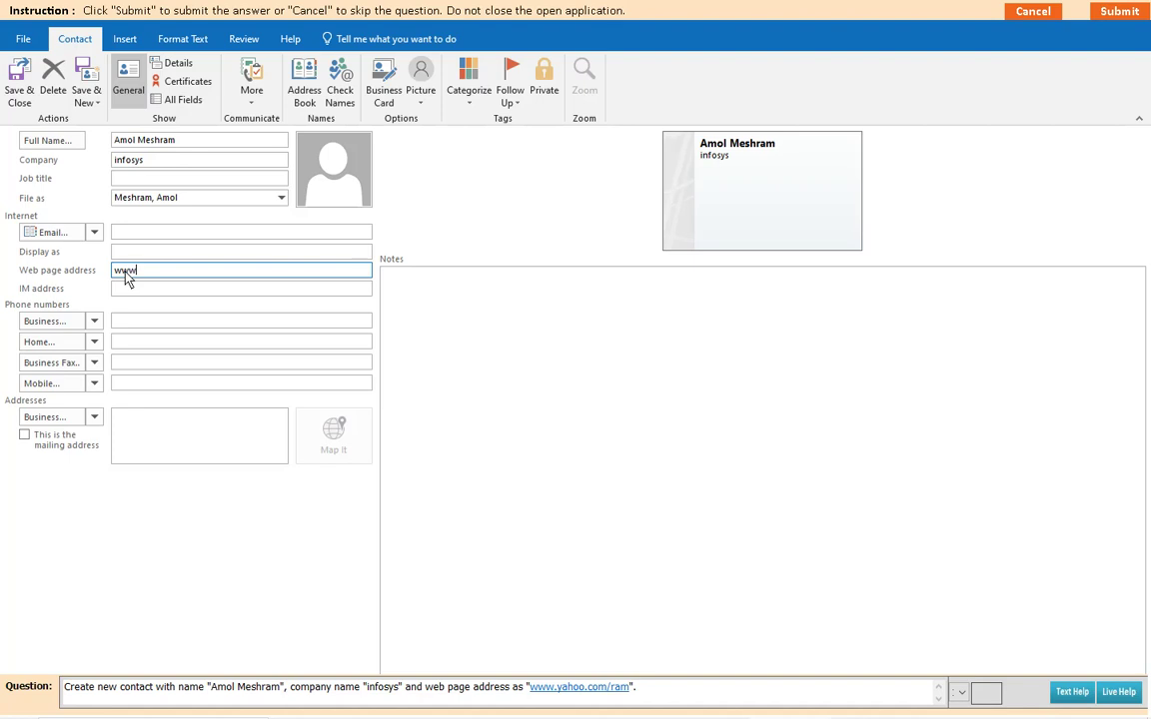
pyautogui.write('.yahoo.com/ram')
pyautogui.click(20, 85)
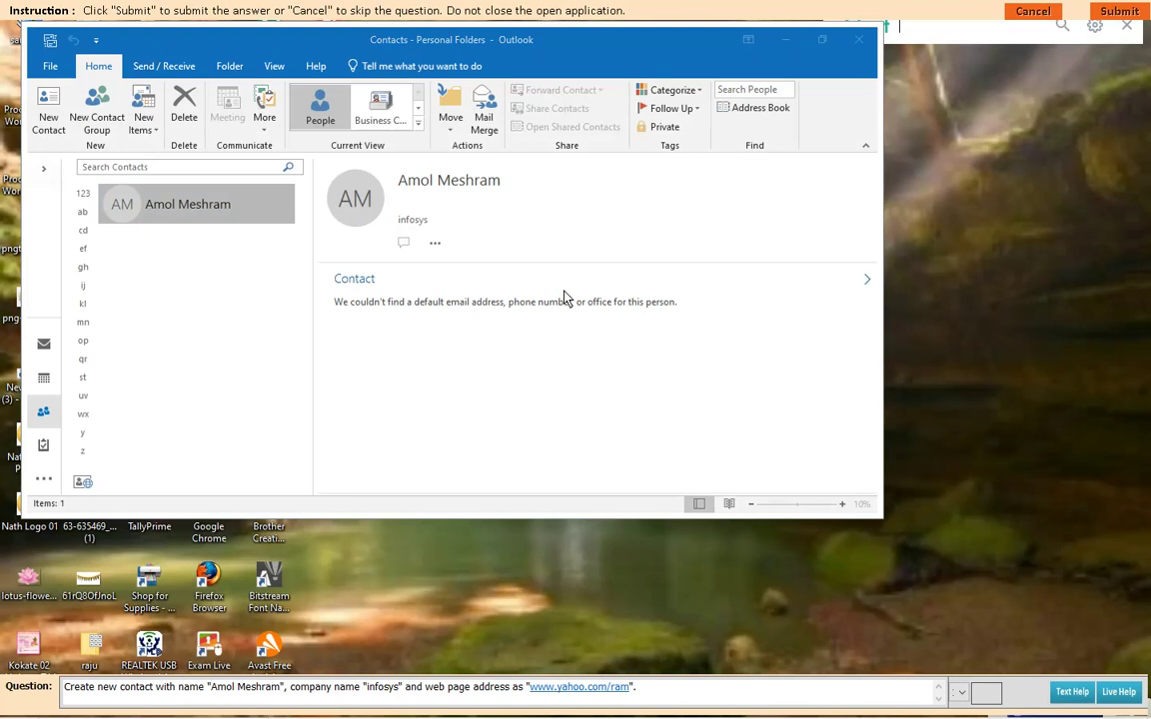
pyautogui.click(557, 394)
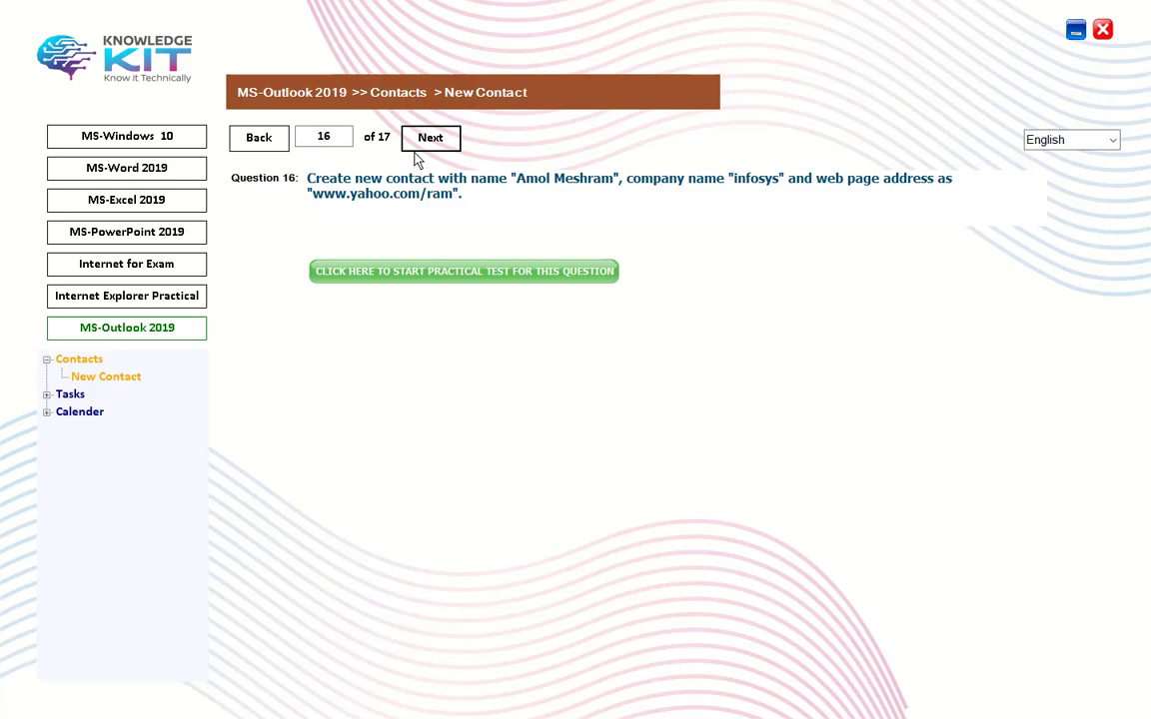
# Step: Advance to Question 17, launch its practical test and start a new contact
pyautogui.click(410, 138)
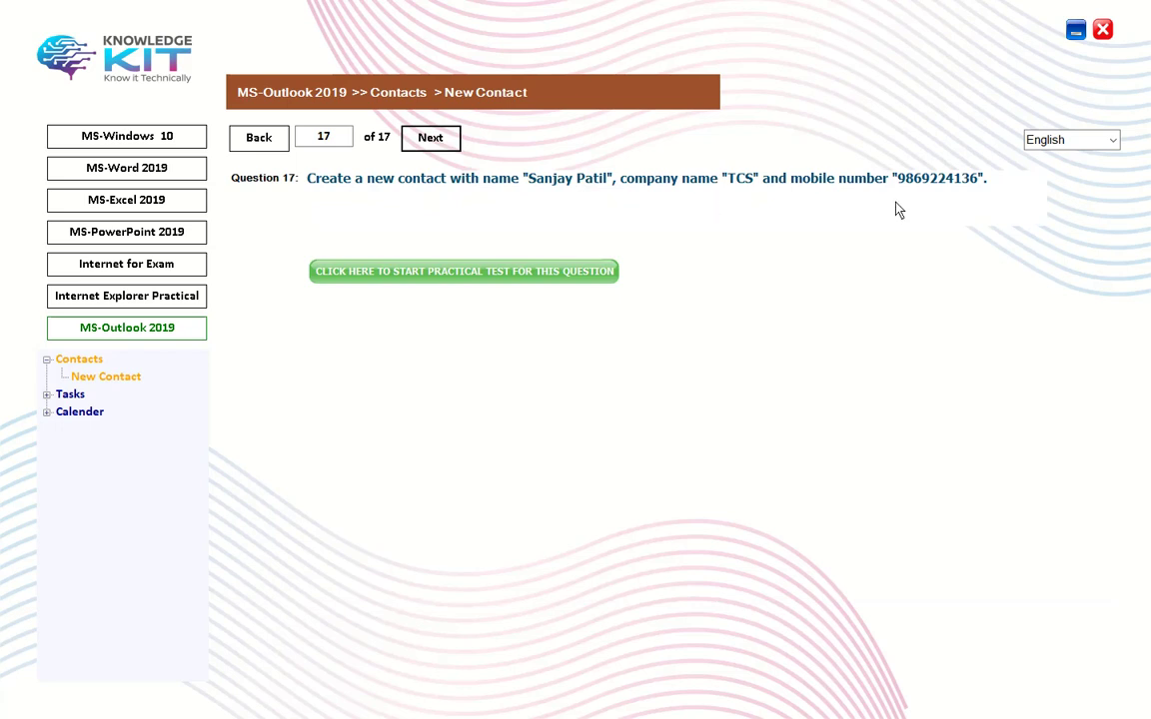
pyautogui.click(506, 280)
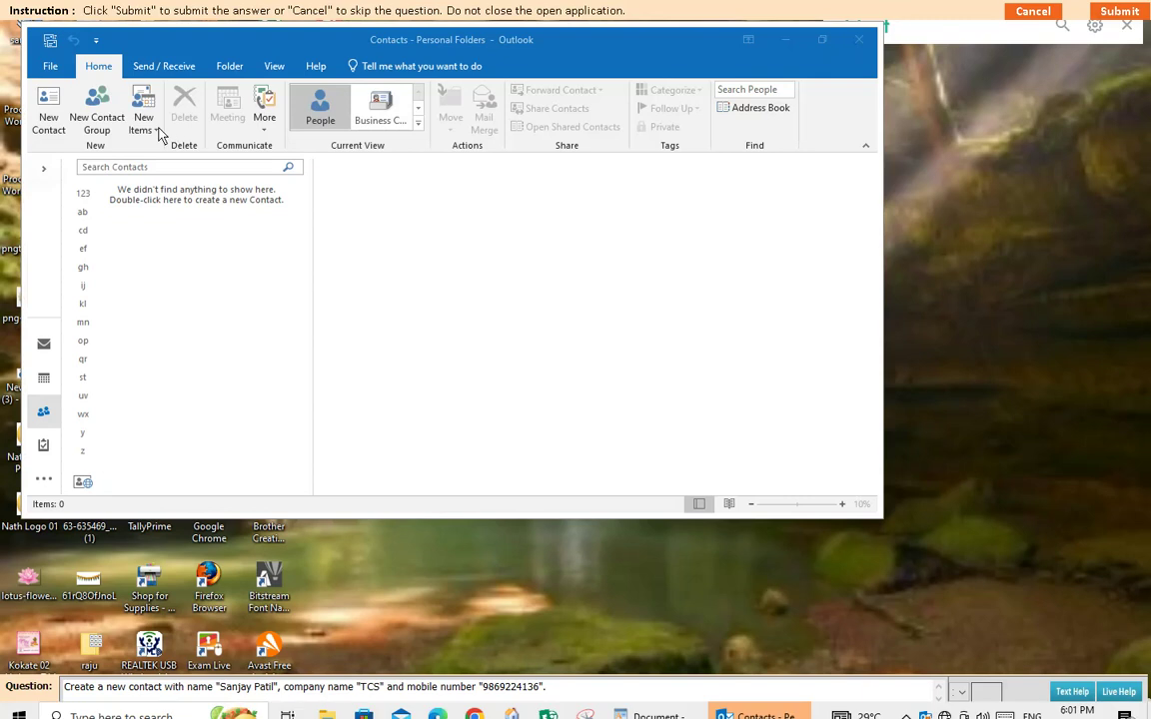
pyautogui.click(150, 126)
pyautogui.click(170, 167)
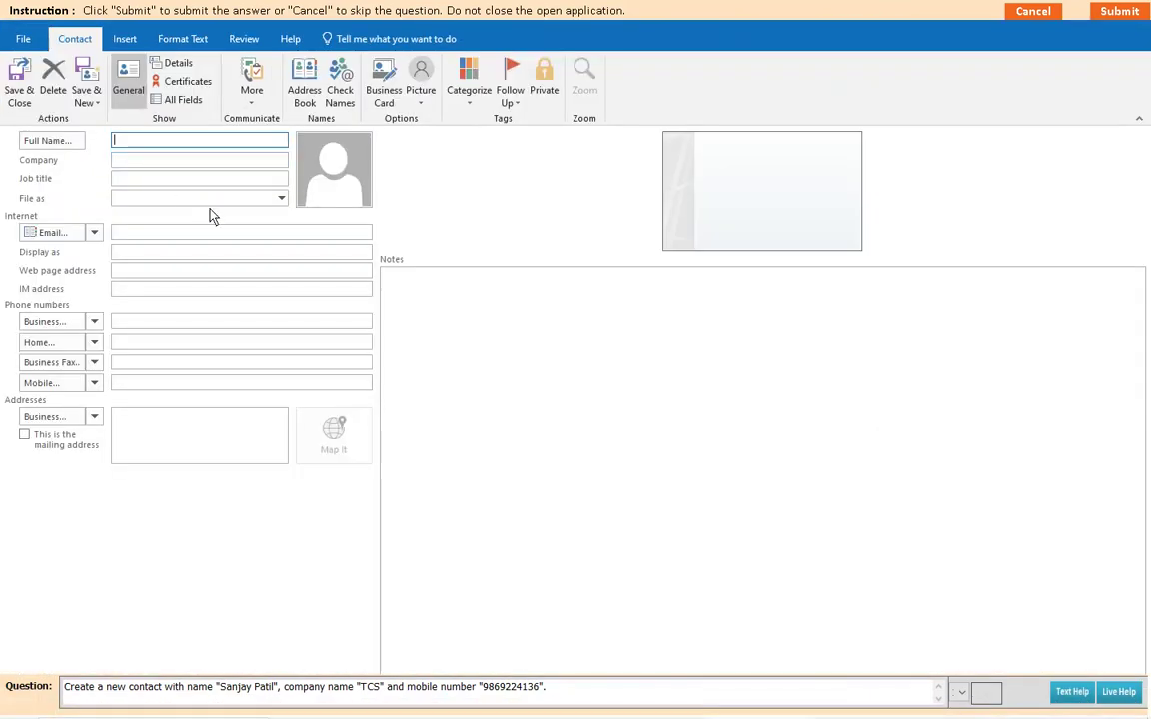
# Step: Save the contact with the full name, company TCS and mobile number, then submit it
pyautogui.click(155, 163)
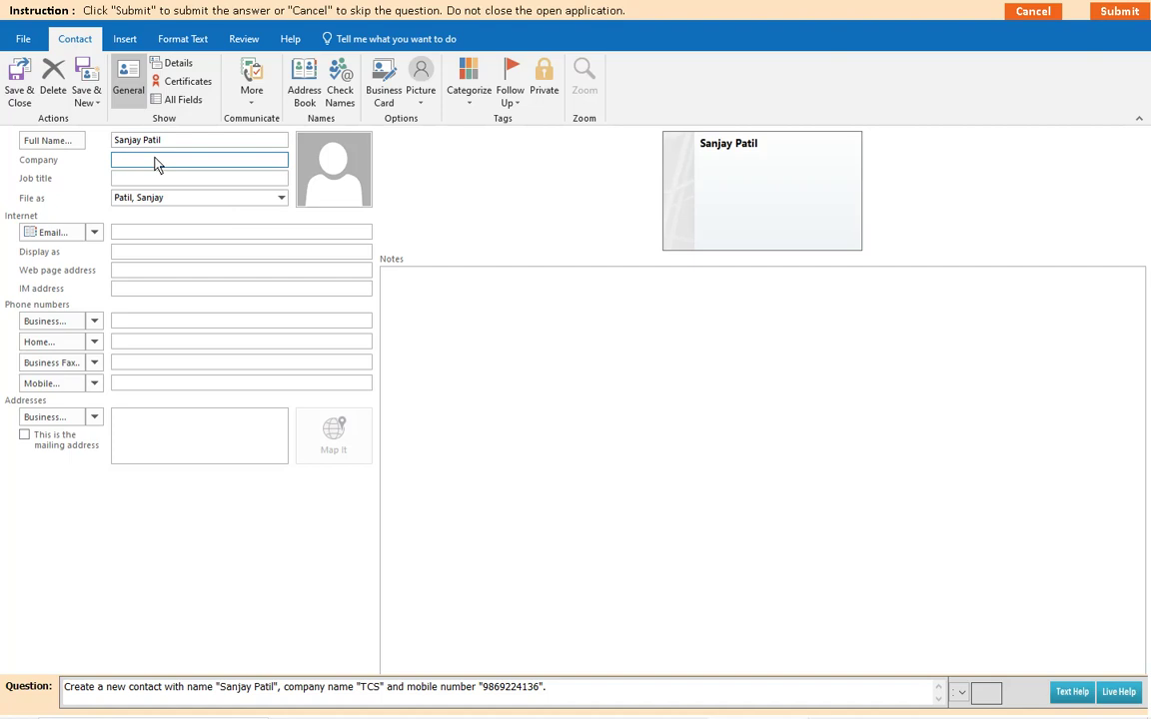
pyautogui.write('TCS')
pyautogui.click(130, 392)
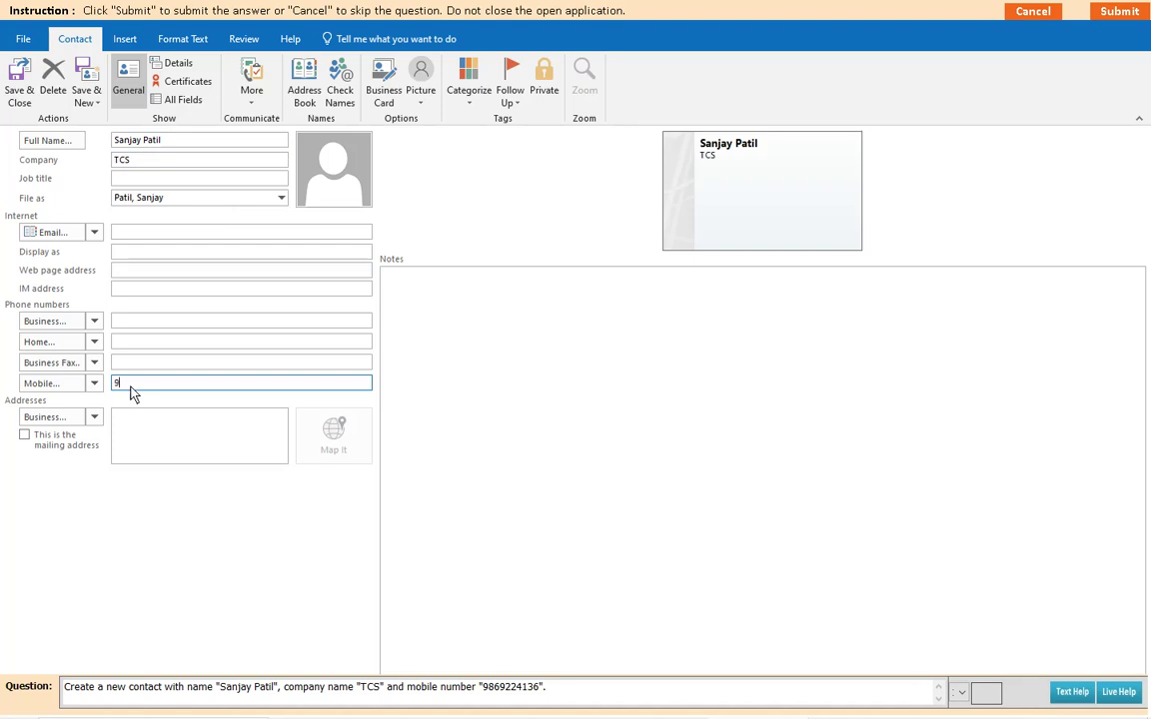
pyautogui.click(19, 82)
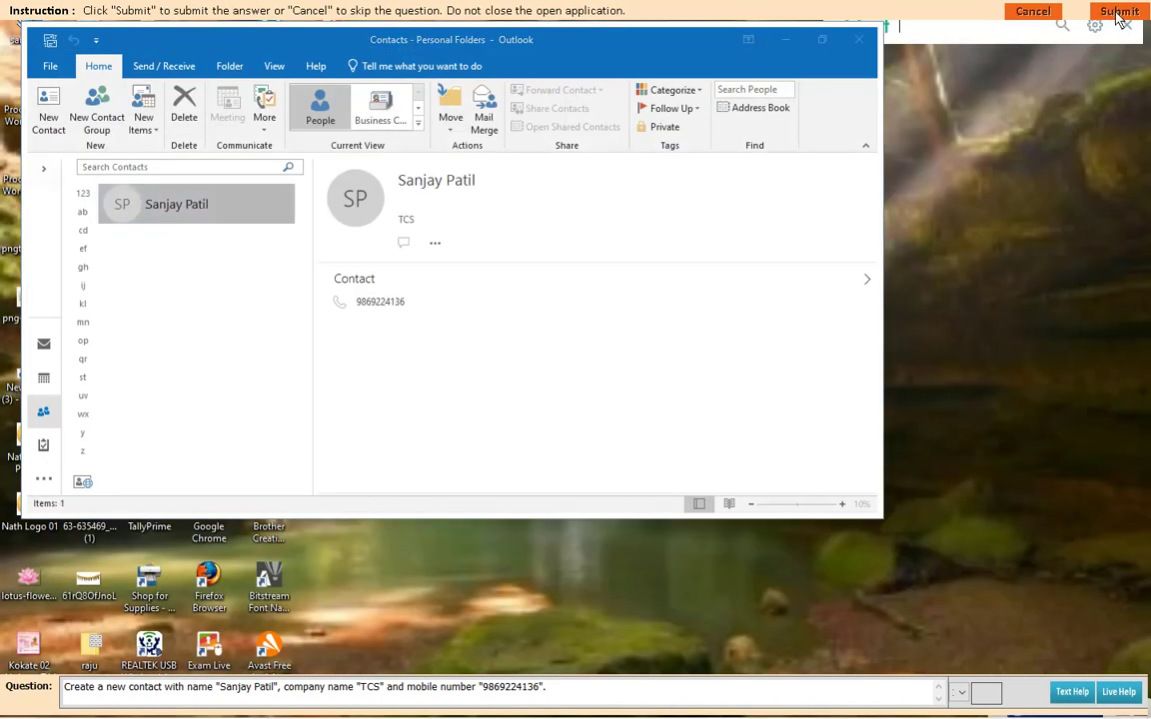
pyautogui.click(565, 400)
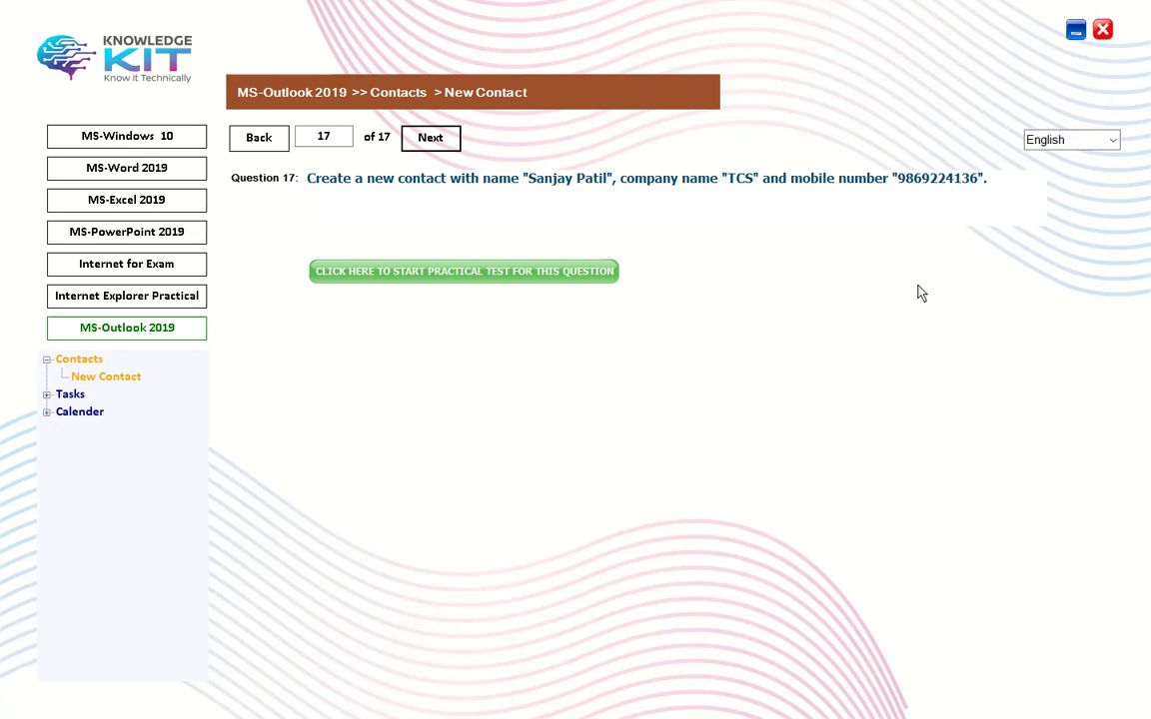
# Step: Close the practice question window and the KnowledgeKit launcher, then bring up the screen recorder's controls
pyautogui.click(1102, 30)
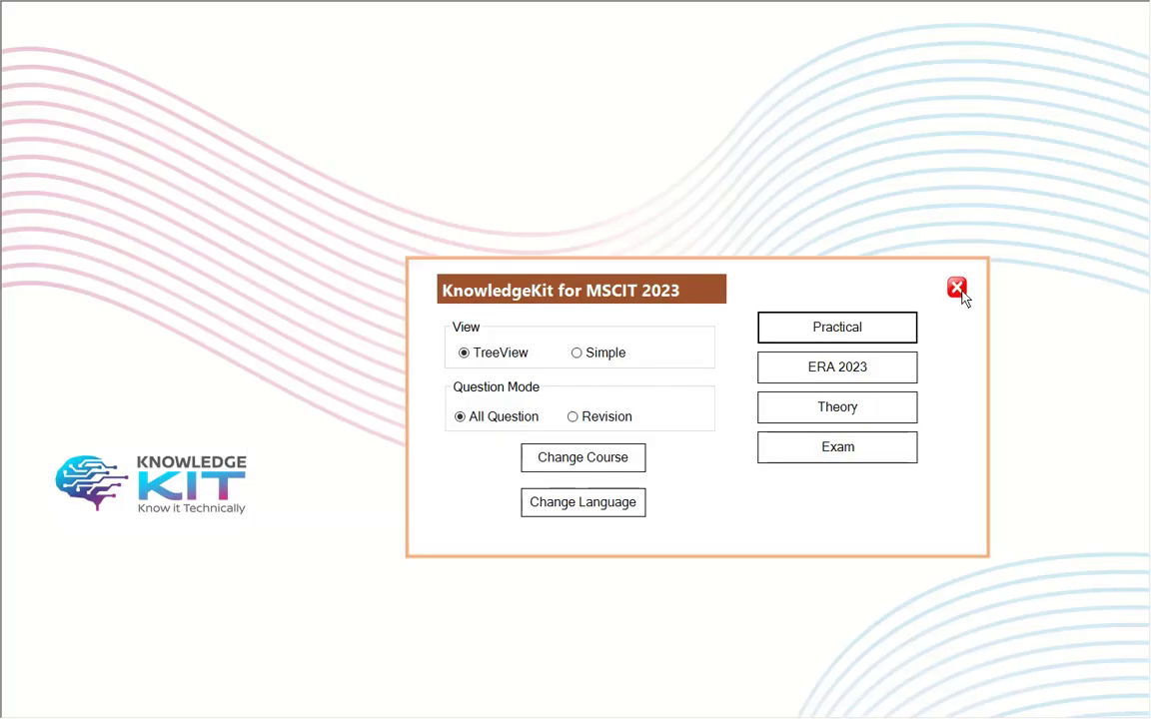
pyautogui.click(956, 288)
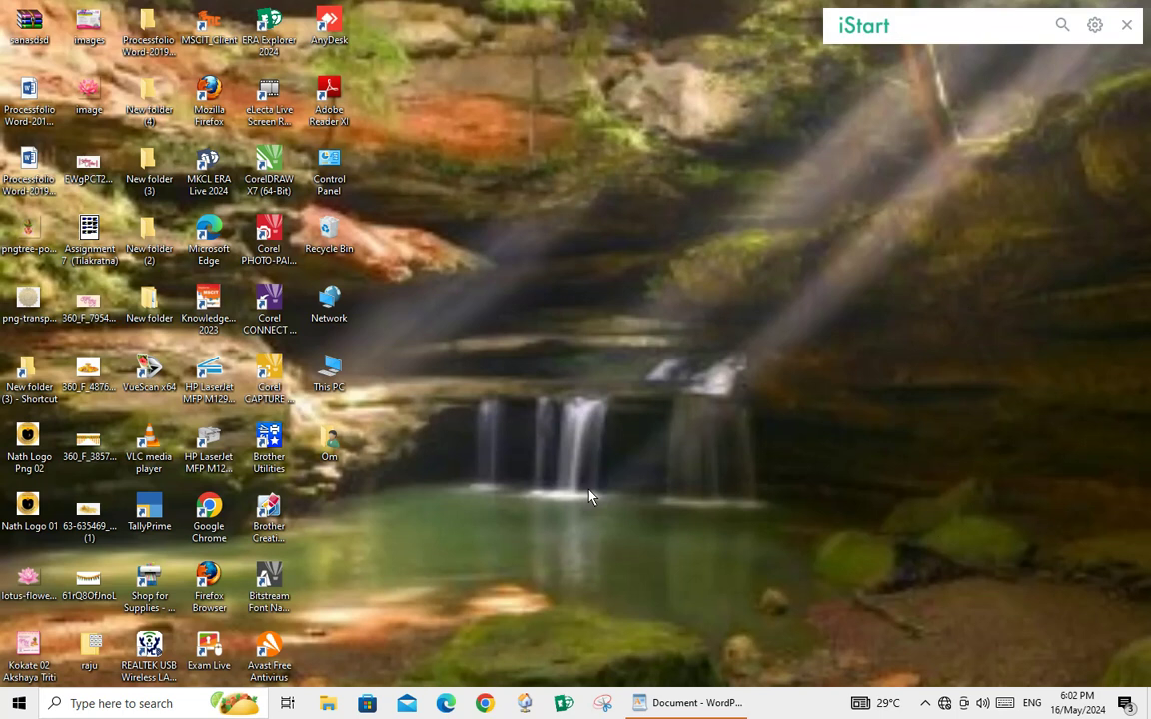
pyautogui.click(926, 704)
pyautogui.click(941, 643)
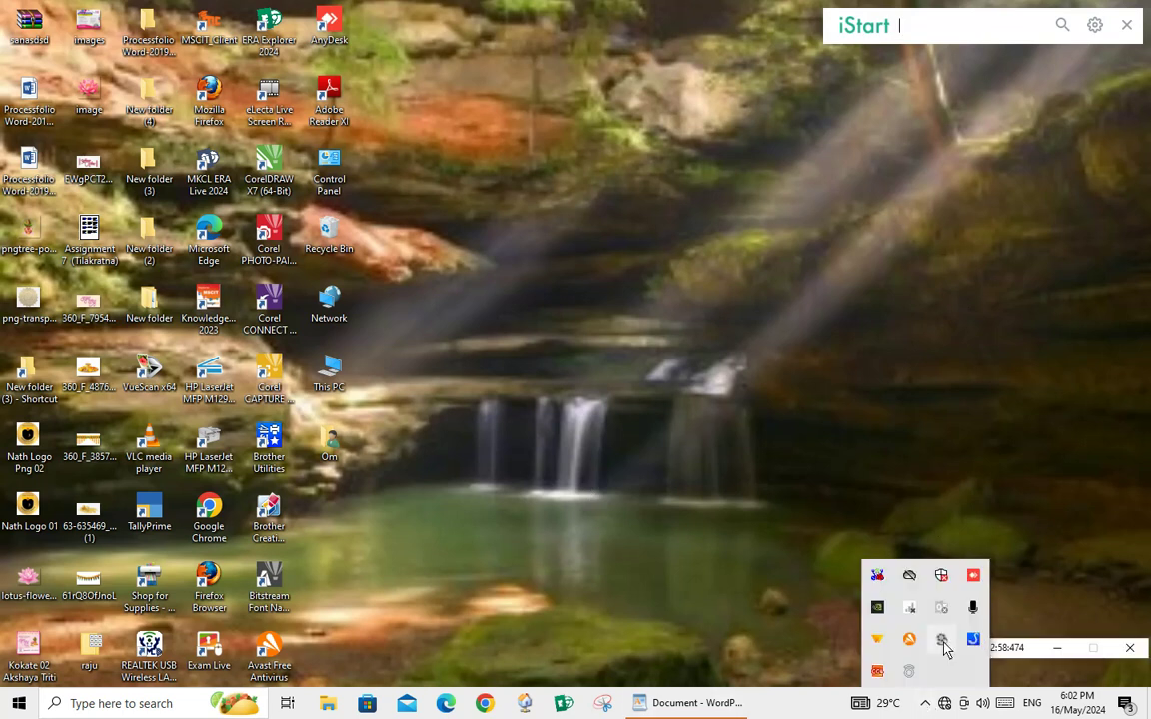